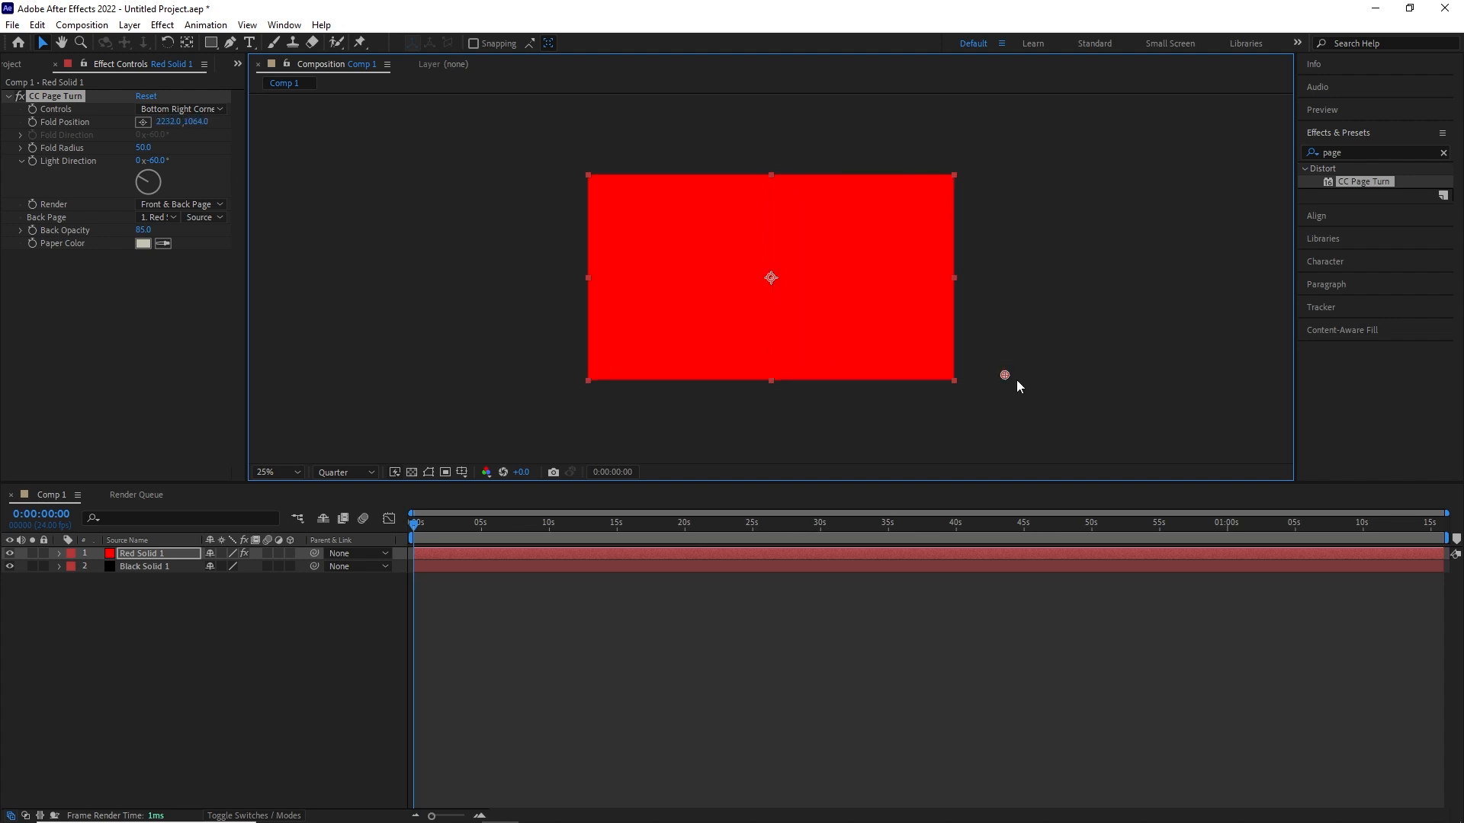
- Enable Fold Position keyframing on Red Solid 1 at 0 s and pull the fold point across to about 216, 1224
click(33, 122)
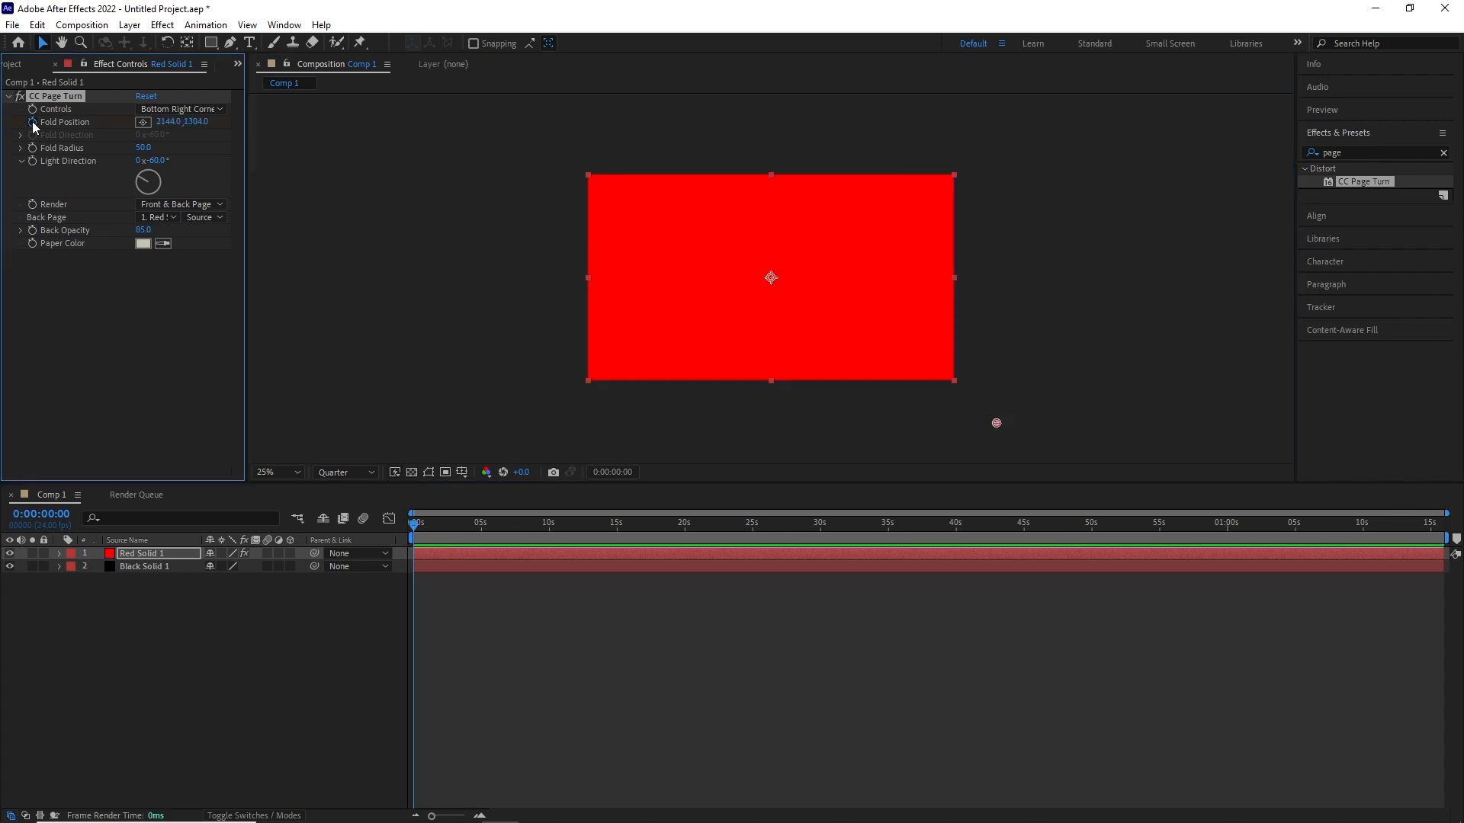
drag(1007, 424, 628, 407)
- Set the page turn's Back Page to None, Back Opacity to 100 and Paper Color to cyan 00D8FF
click(169, 218)
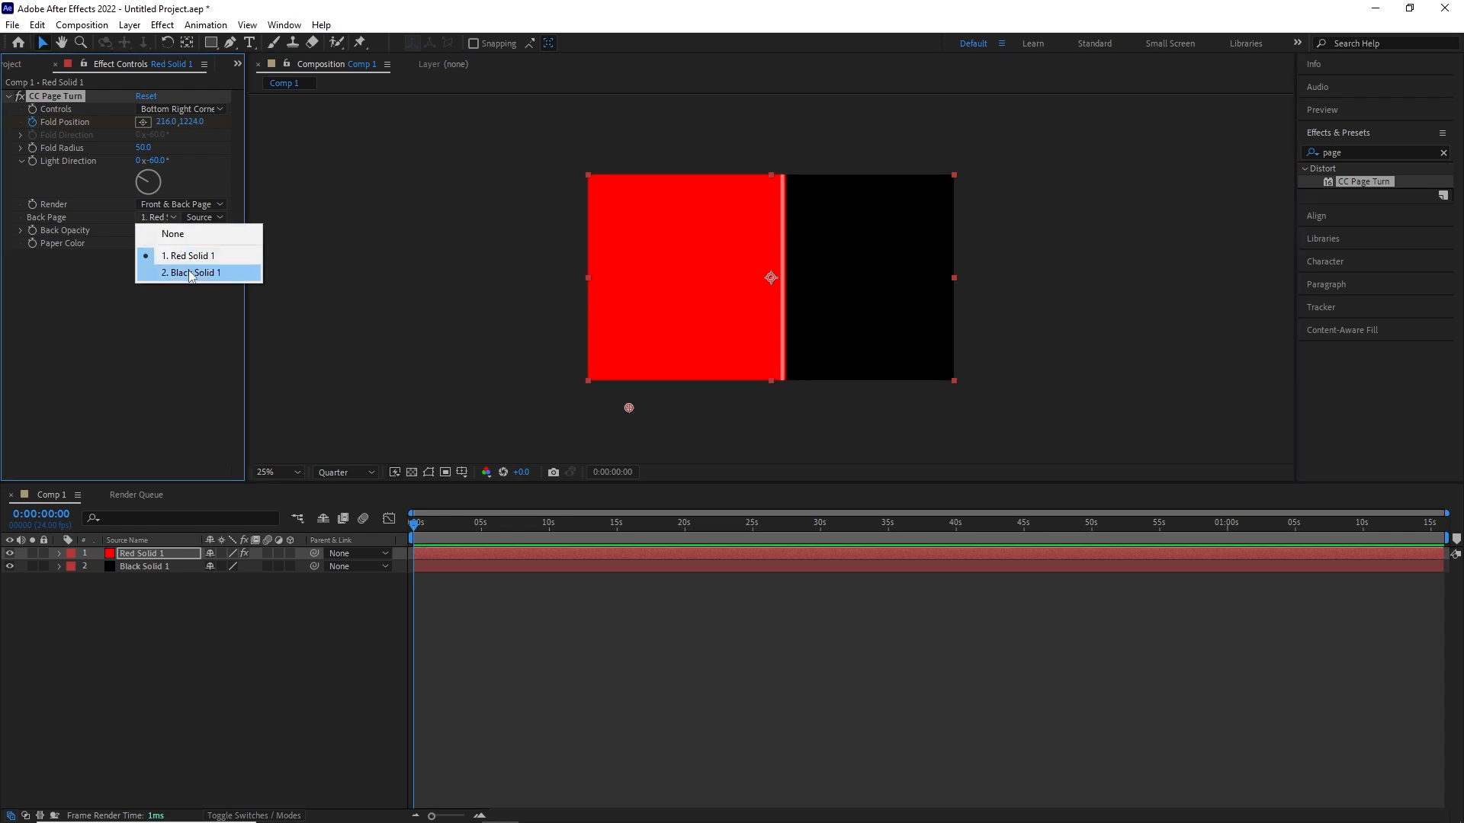
click(191, 235)
click(143, 244)
drag(488, 389, 489, 373)
drag(450, 297, 526, 259)
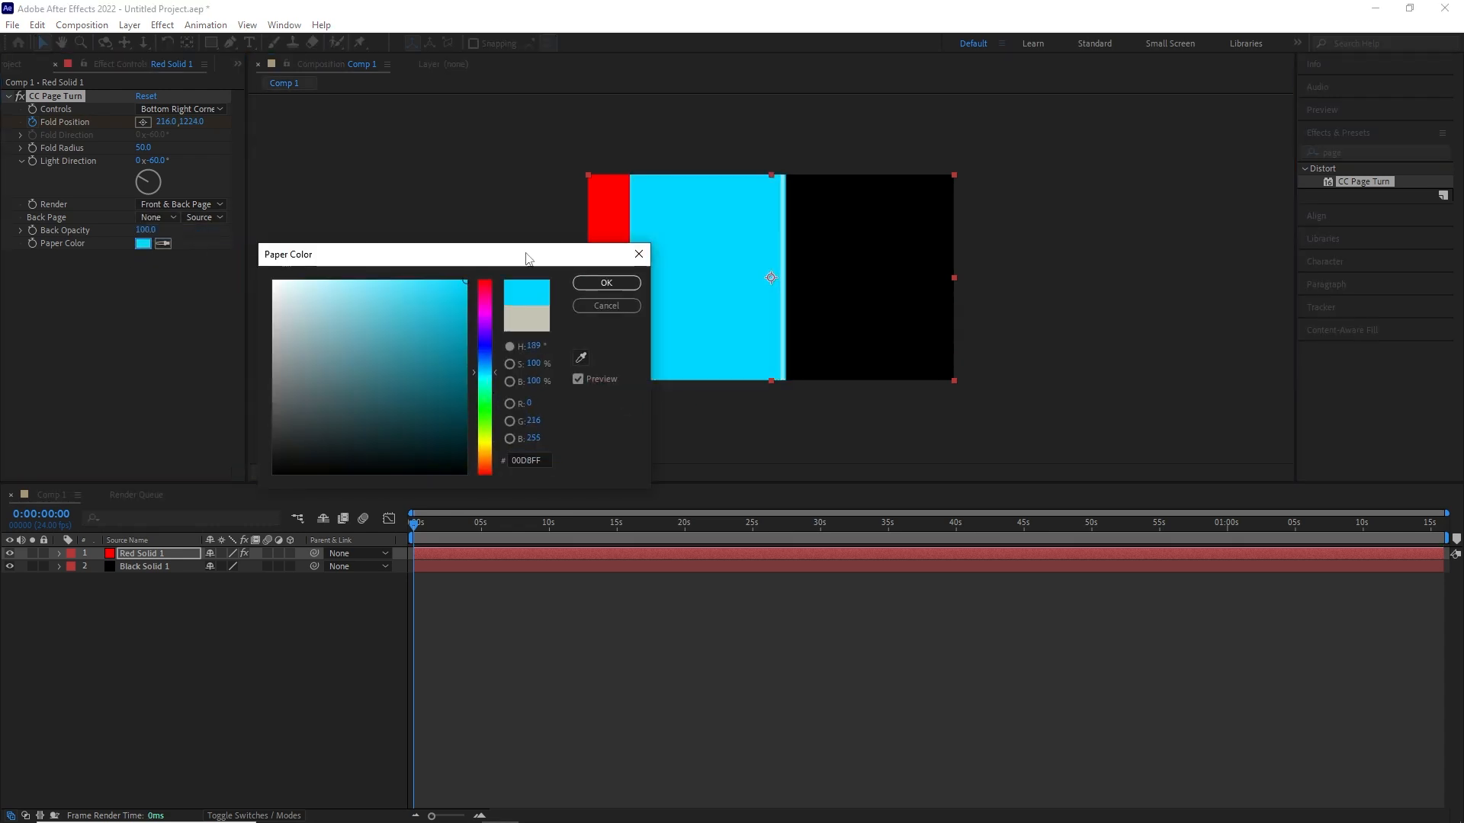
click(604, 283)
- Place the Fold Position keyframe at 2 s at about -4, 1192 so the red page folds in half
drag(630, 408, 589, 402)
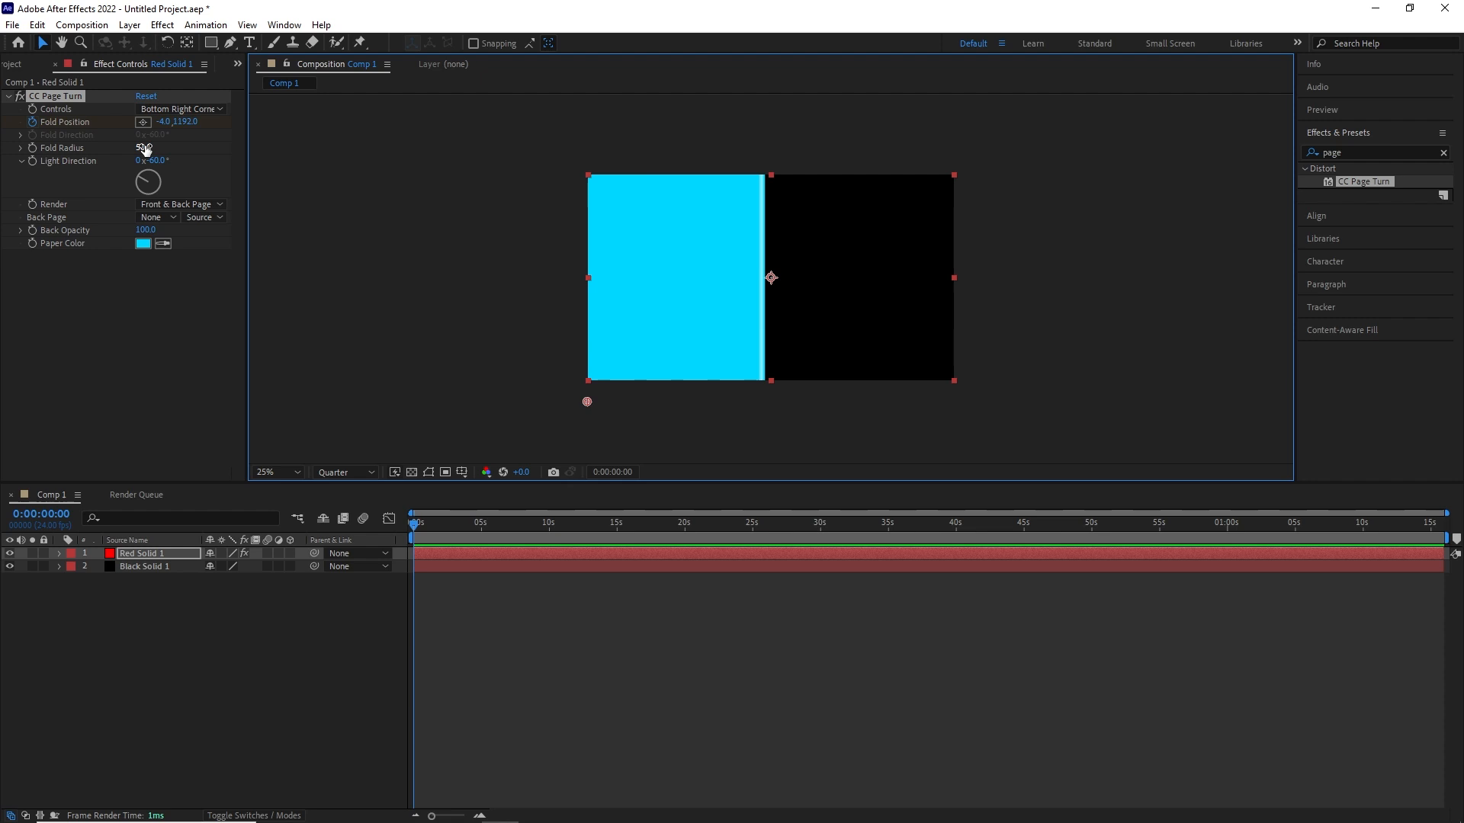
key(space)
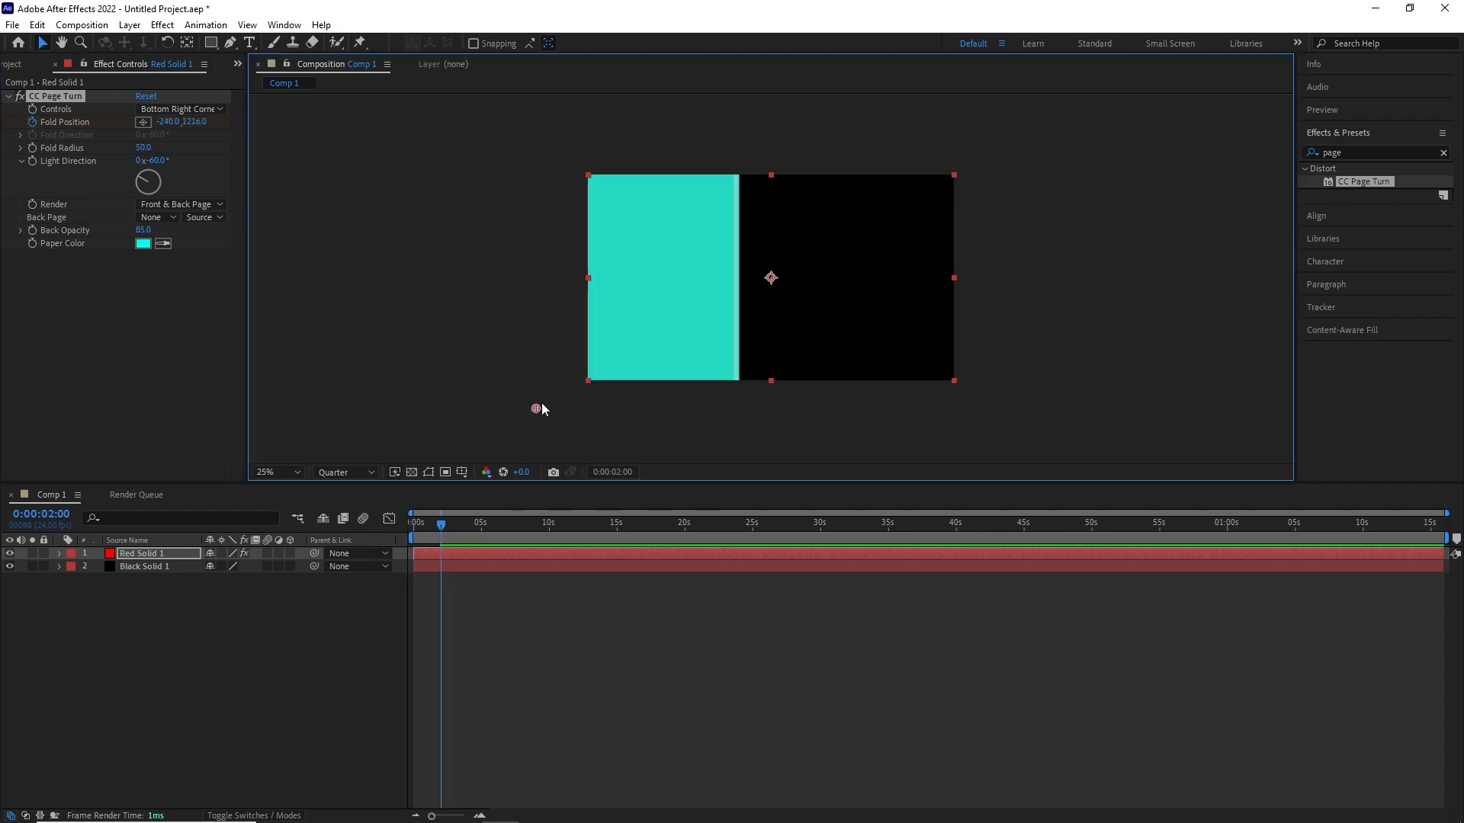
drag(541, 409, 586, 398)
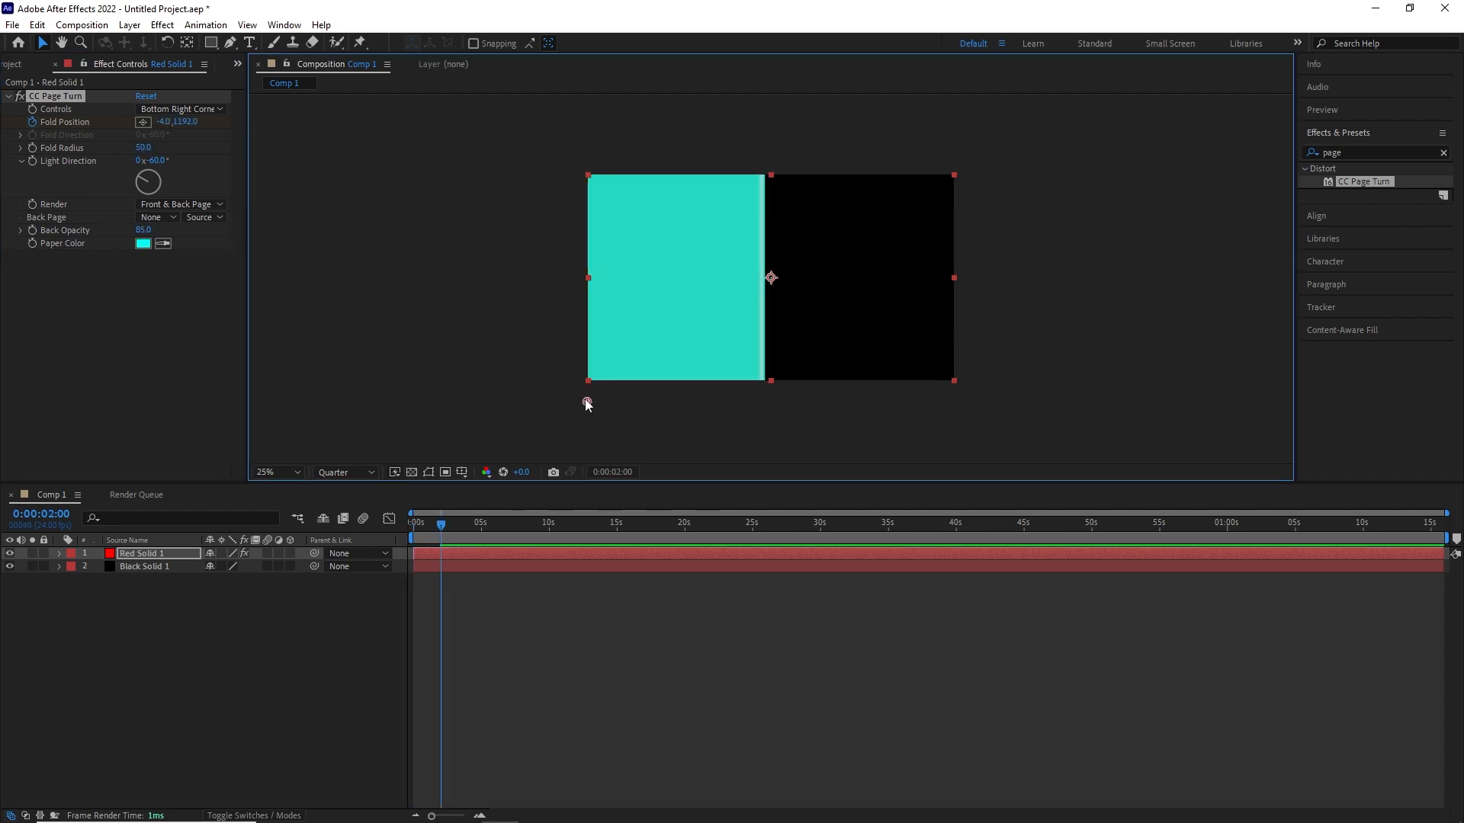
- Keyframe the red solid's Fold Radius at about 388.4 at 2 s and about 33.5 at 2 s 12 frames
key(u)
drag(143, 147, 488, 155)
key(space)
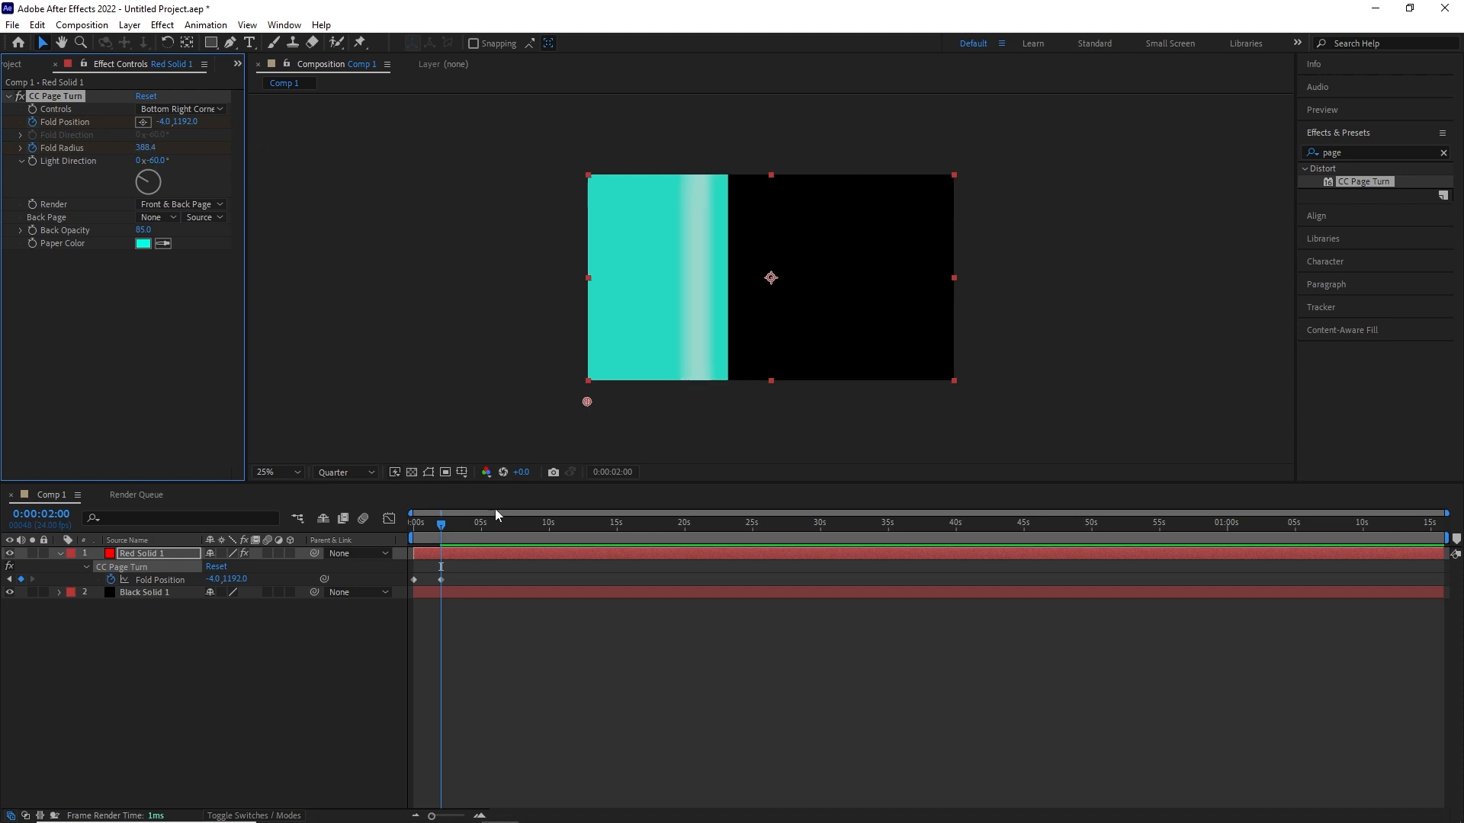
drag(146, 155, 4, 171)
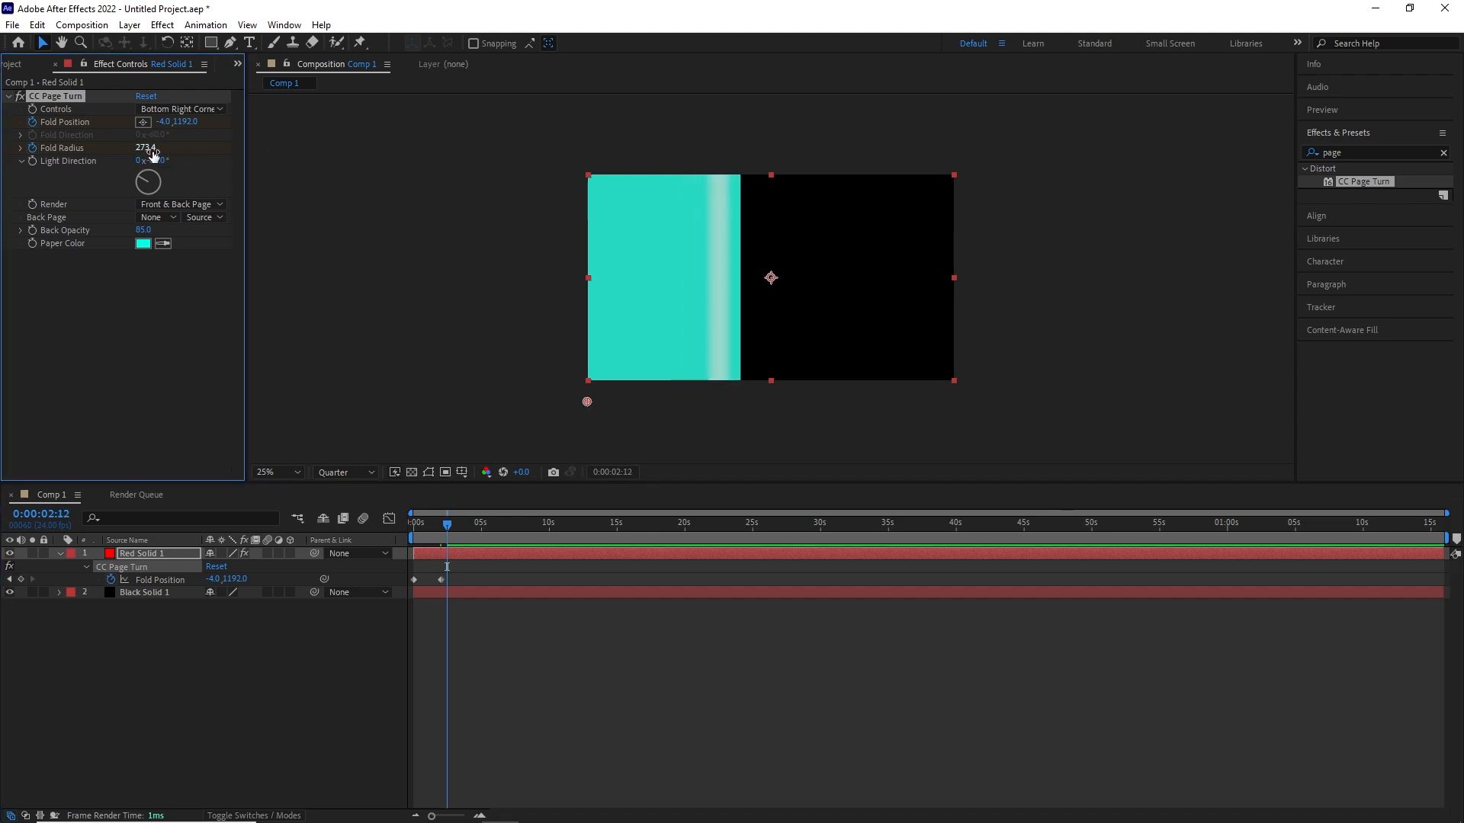
drag(153, 154, 4, 190)
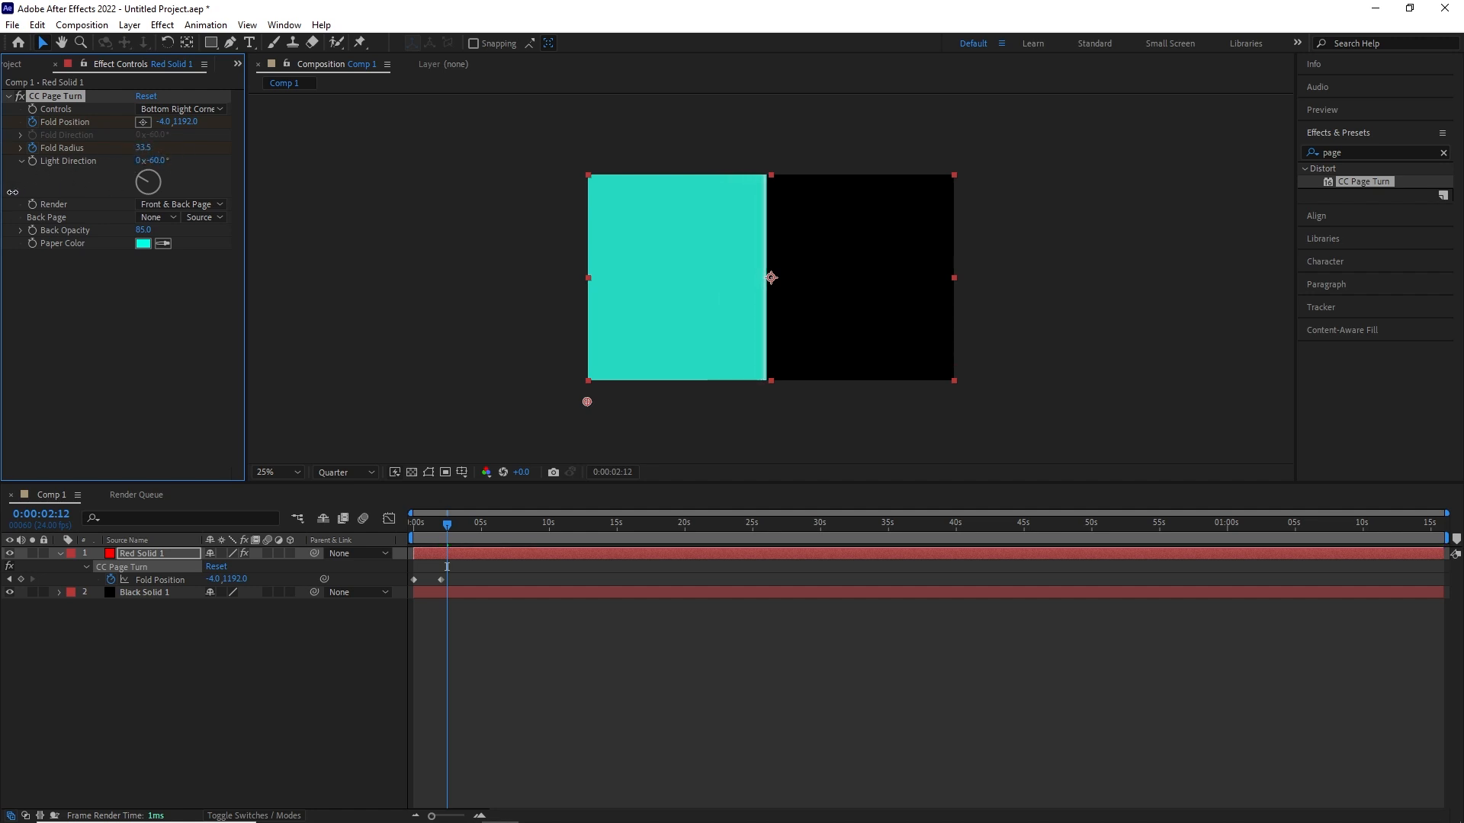
- Move the playhead to 3 s and pre-compose Red Solid 1 together with its effect and keyframes
key(u)
key(u)
mouse_move(447, 524)
mouse_down()
mouse_move(418, 538)
mouse_move(453, 530)
mouse_up()
right_click(469, 560)
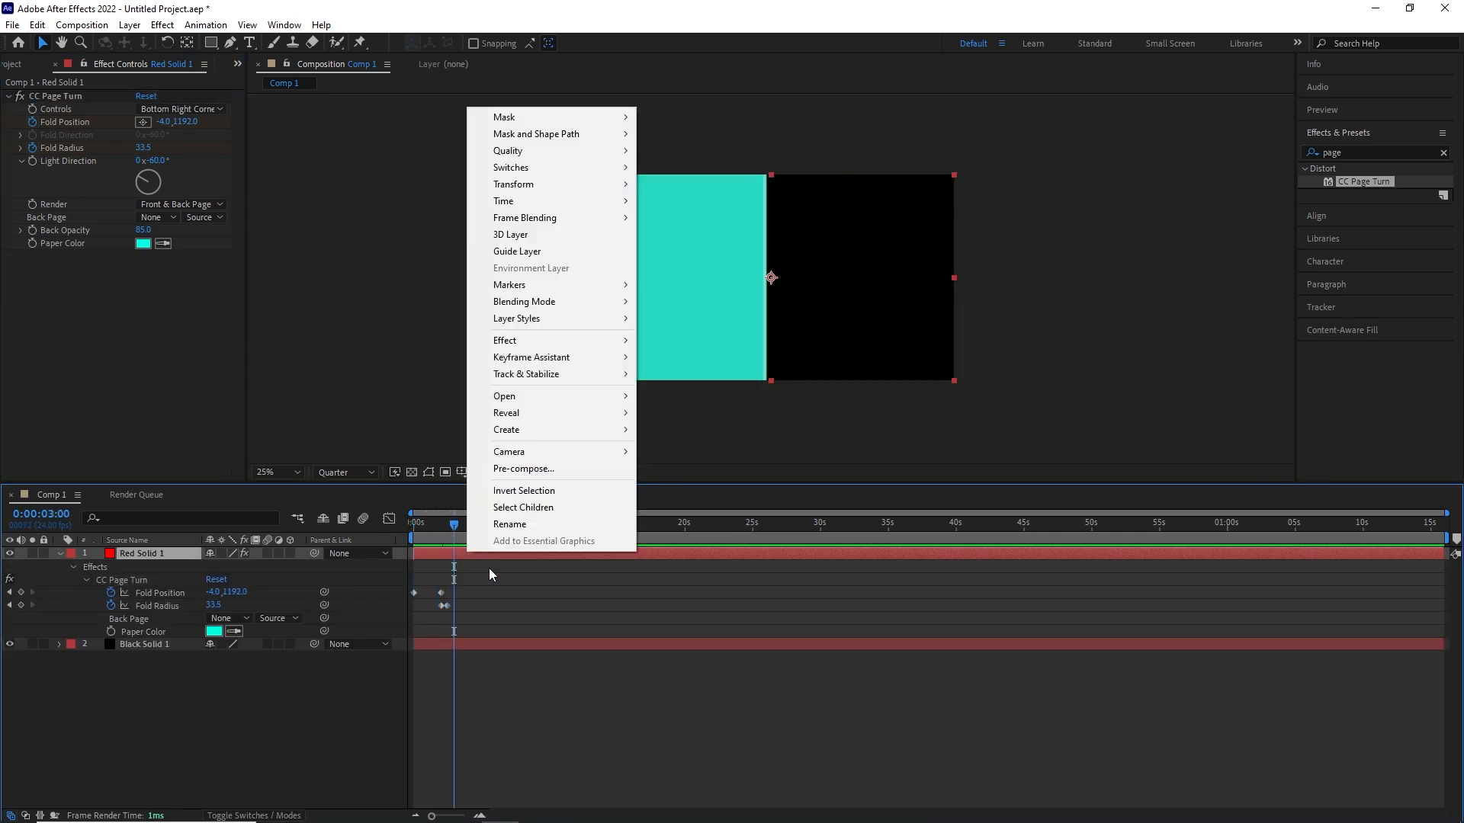
click(496, 469)
click(686, 427)
click(776, 518)
- Apply CC Page Turn to Red Solid 1 Comp 1, controlled from the Bottom Left Corner, with the fold point at about -392, 1124
mouse_move(1364, 182)
mouse_down()
mouse_move(790, 467)
mouse_move(473, 552)
mouse_up()
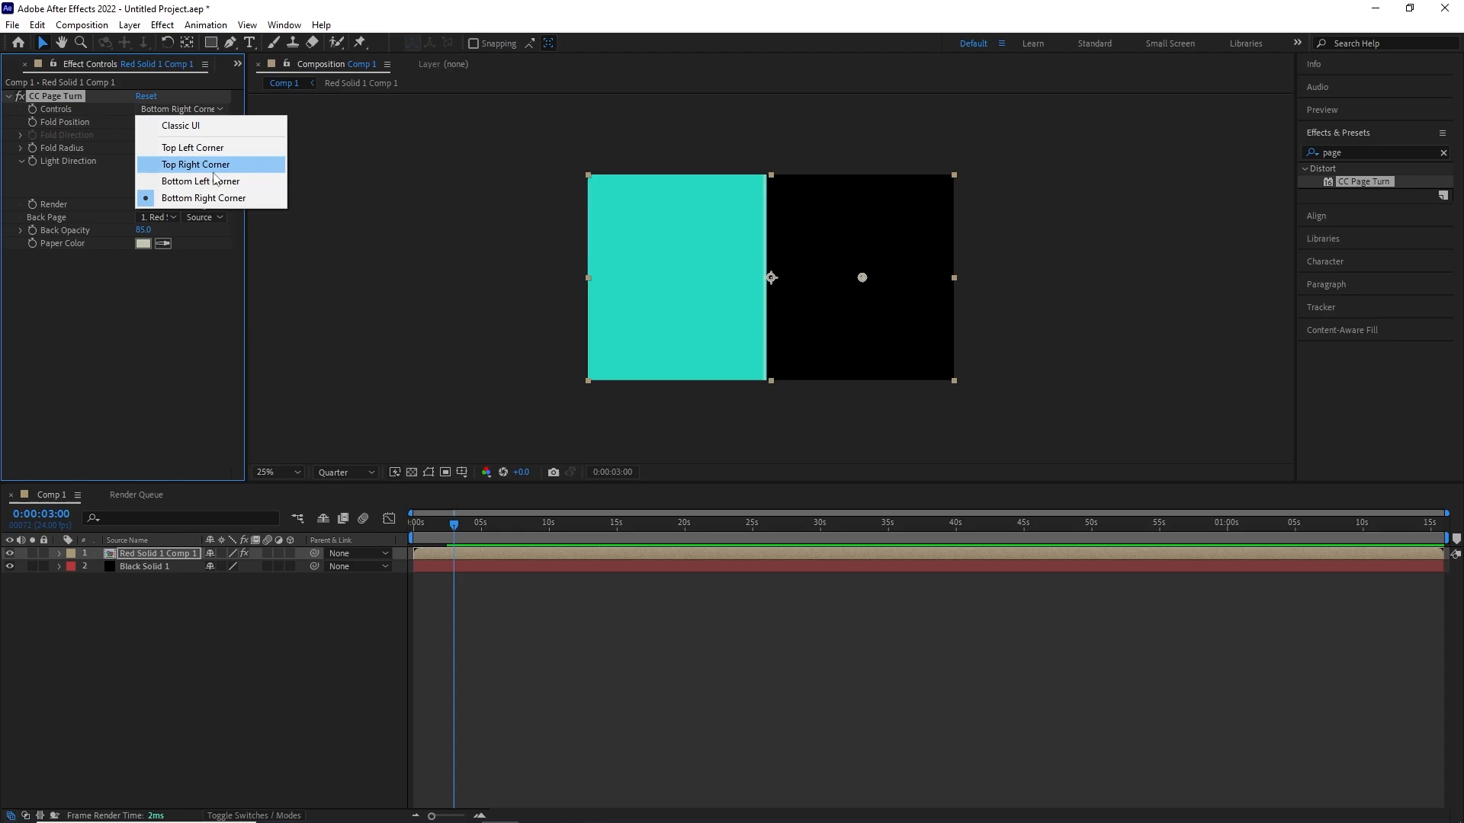
click(194, 177)
drag(588, 380, 511, 383)
- Set the second fold's Back Page to None, Back Opacity to 100 and Paper Color to bright green
click(157, 218)
click(152, 228)
click(143, 243)
click(466, 281)
click(630, 285)
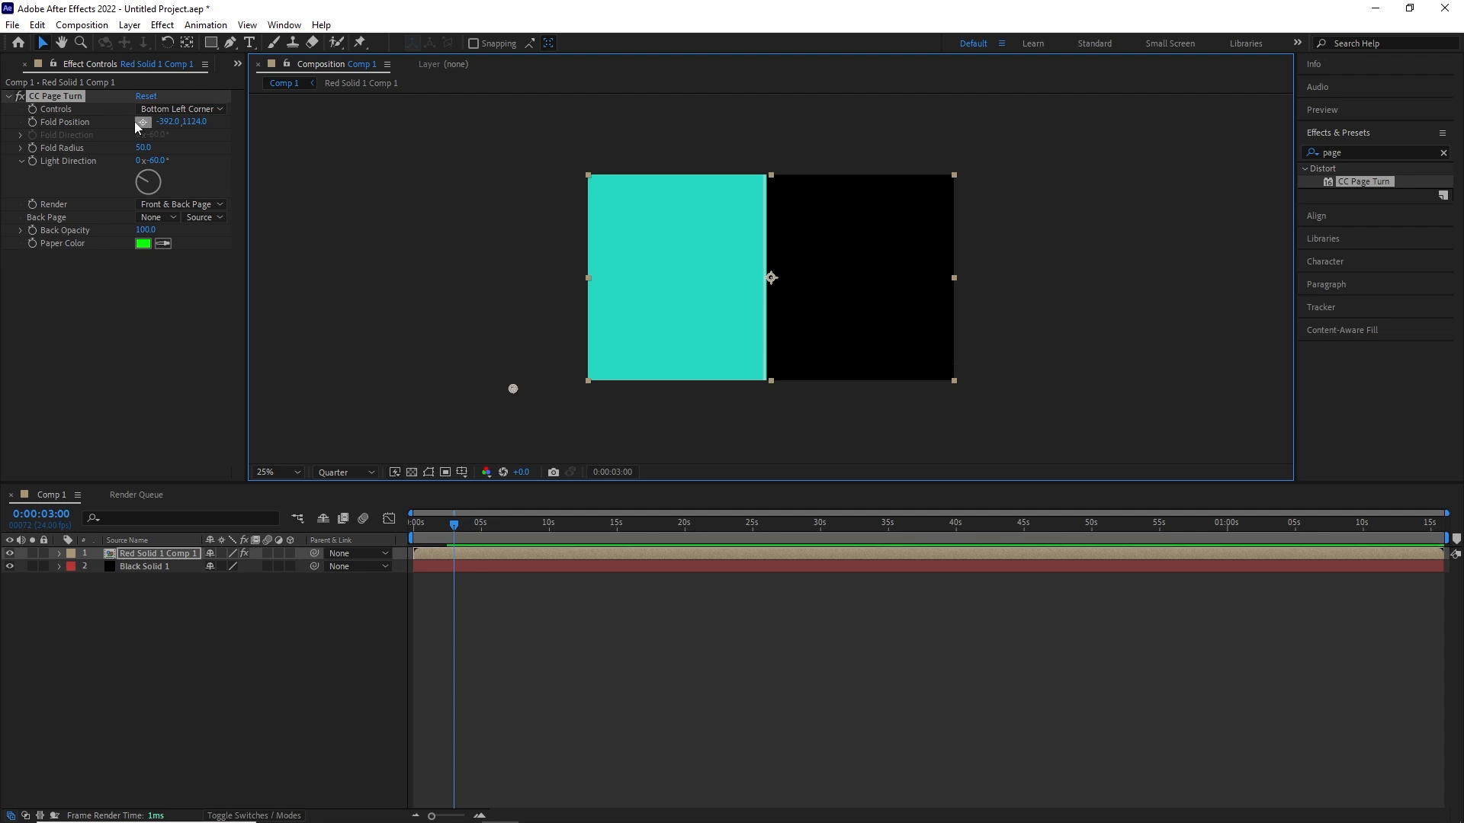
- Keyframe Fold Position starting at 3 s and ending at 4 s at about -408, -4 to fold the page upward
click(32, 122)
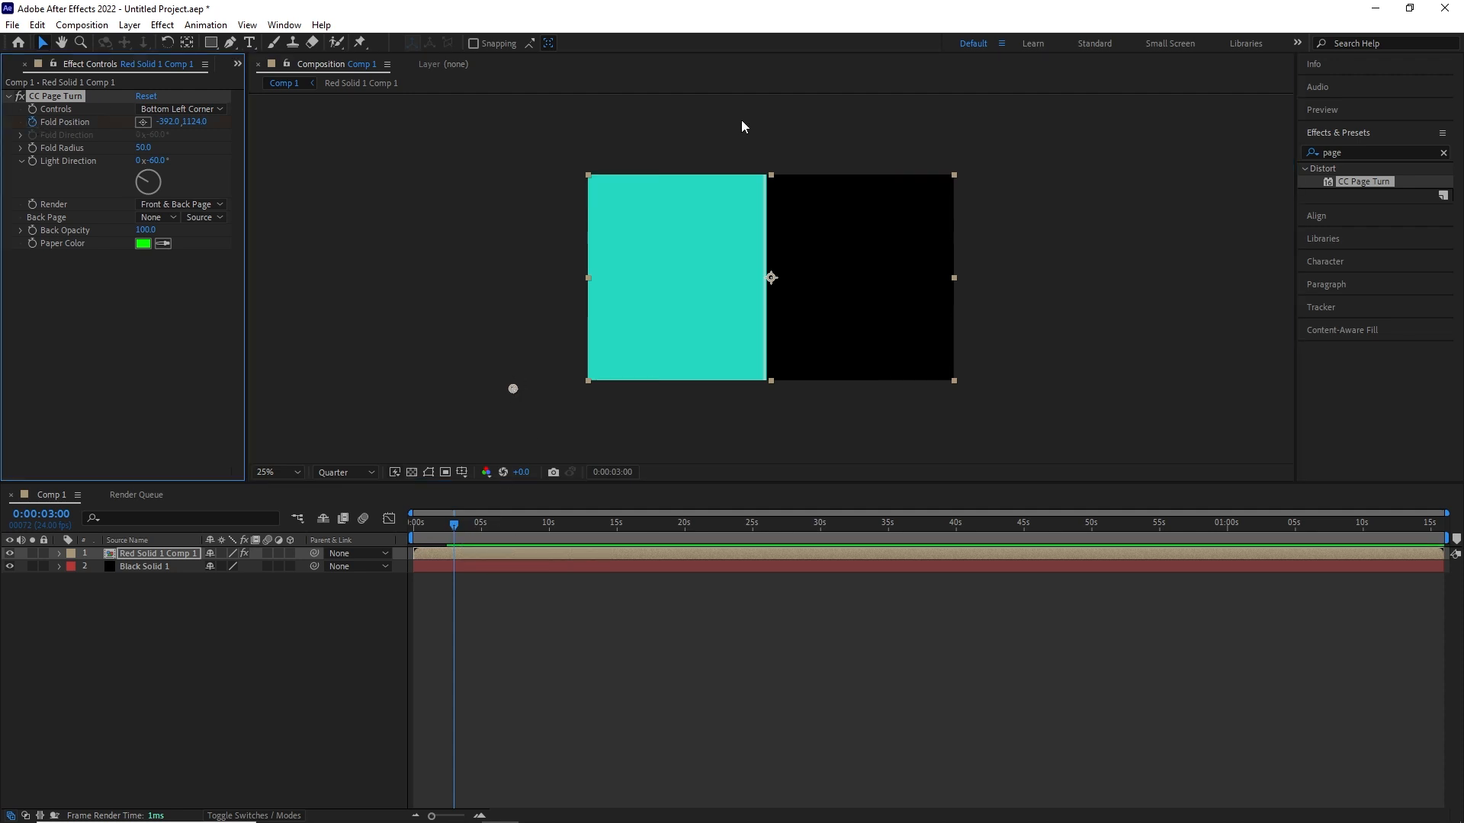
drag(454, 525, 469, 534)
drag(513, 389, 510, 174)
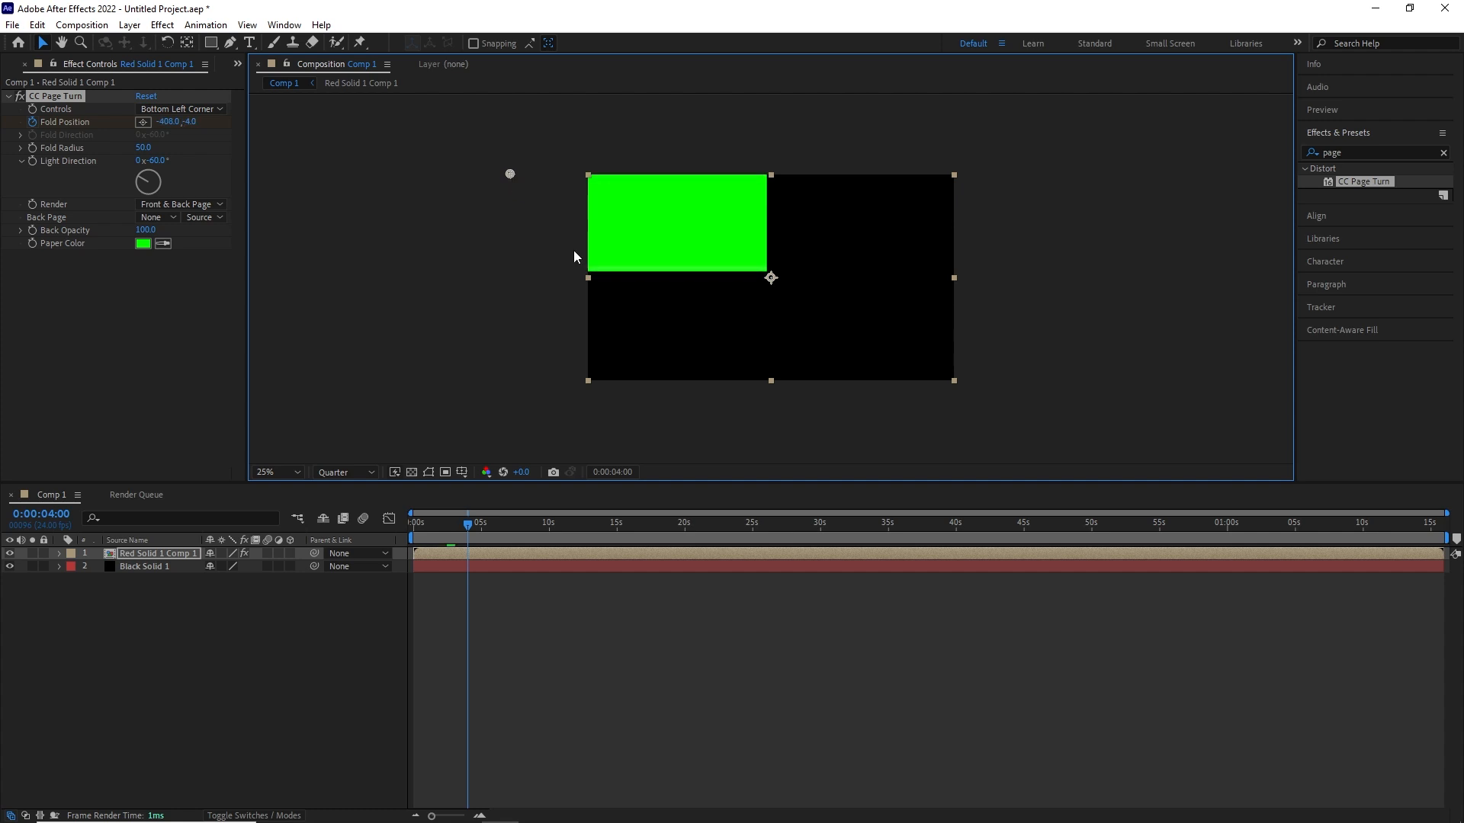
- Turn the Light Direction nearly upright and keyframe Fold Radius at about 311.1 at 4 s and 46.5 at 4 s 12 frames
drag(144, 180, 150, 180)
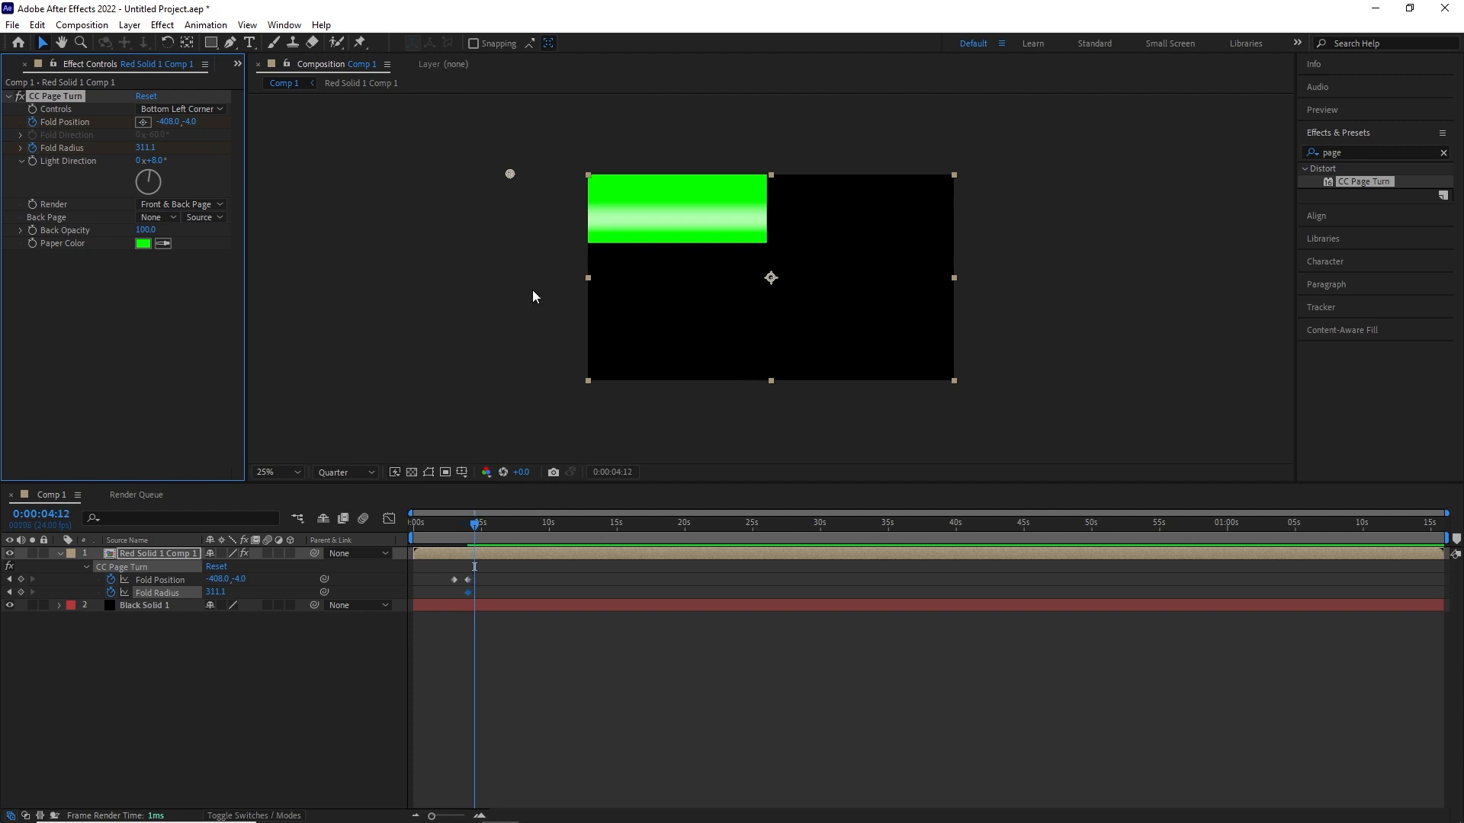
drag(153, 151, 97, 163)
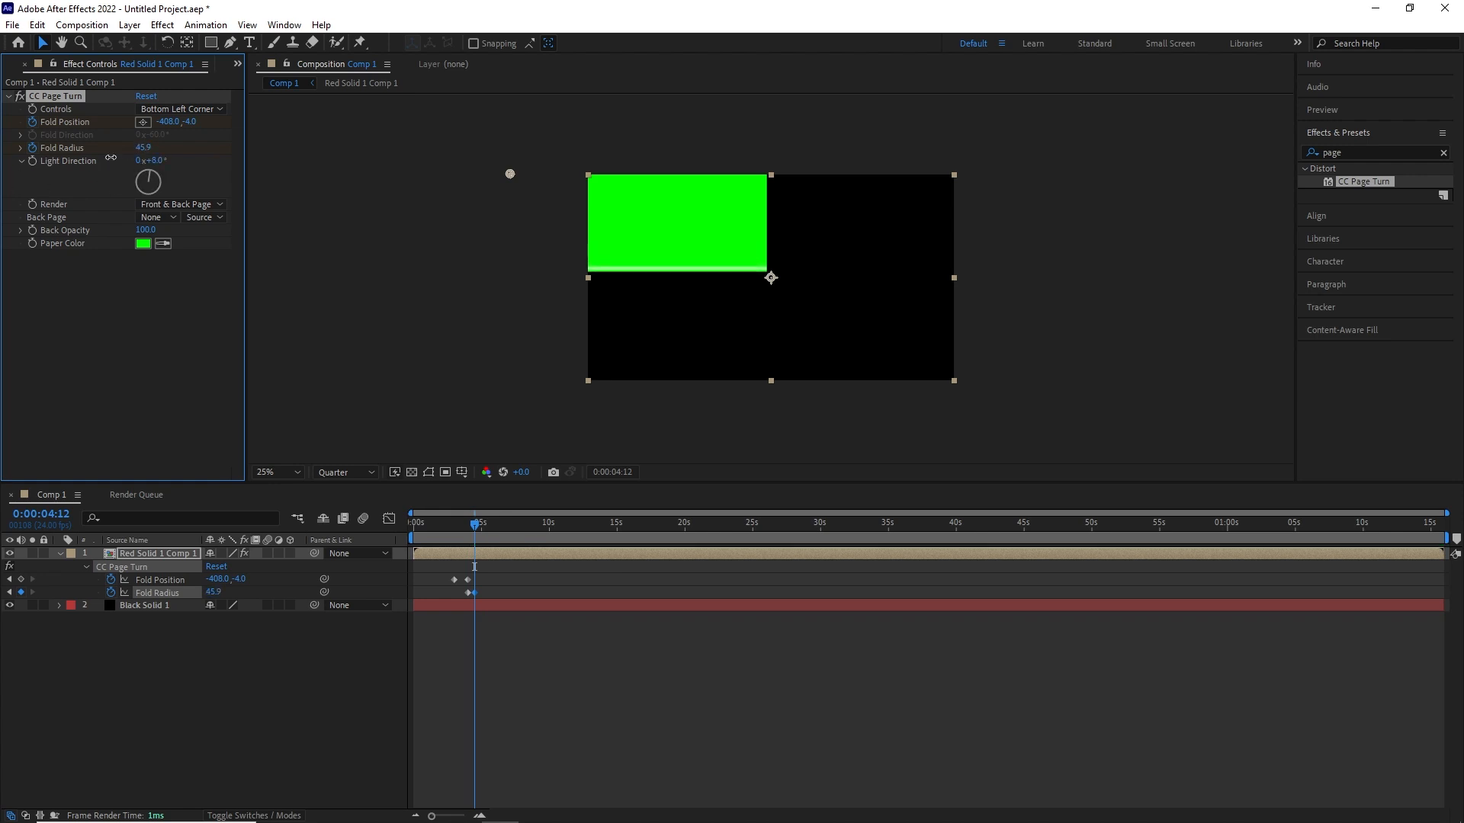
- Pre-compose the Red Solid 1 Comp 1 layer in Comp 1
right_click(492, 555)
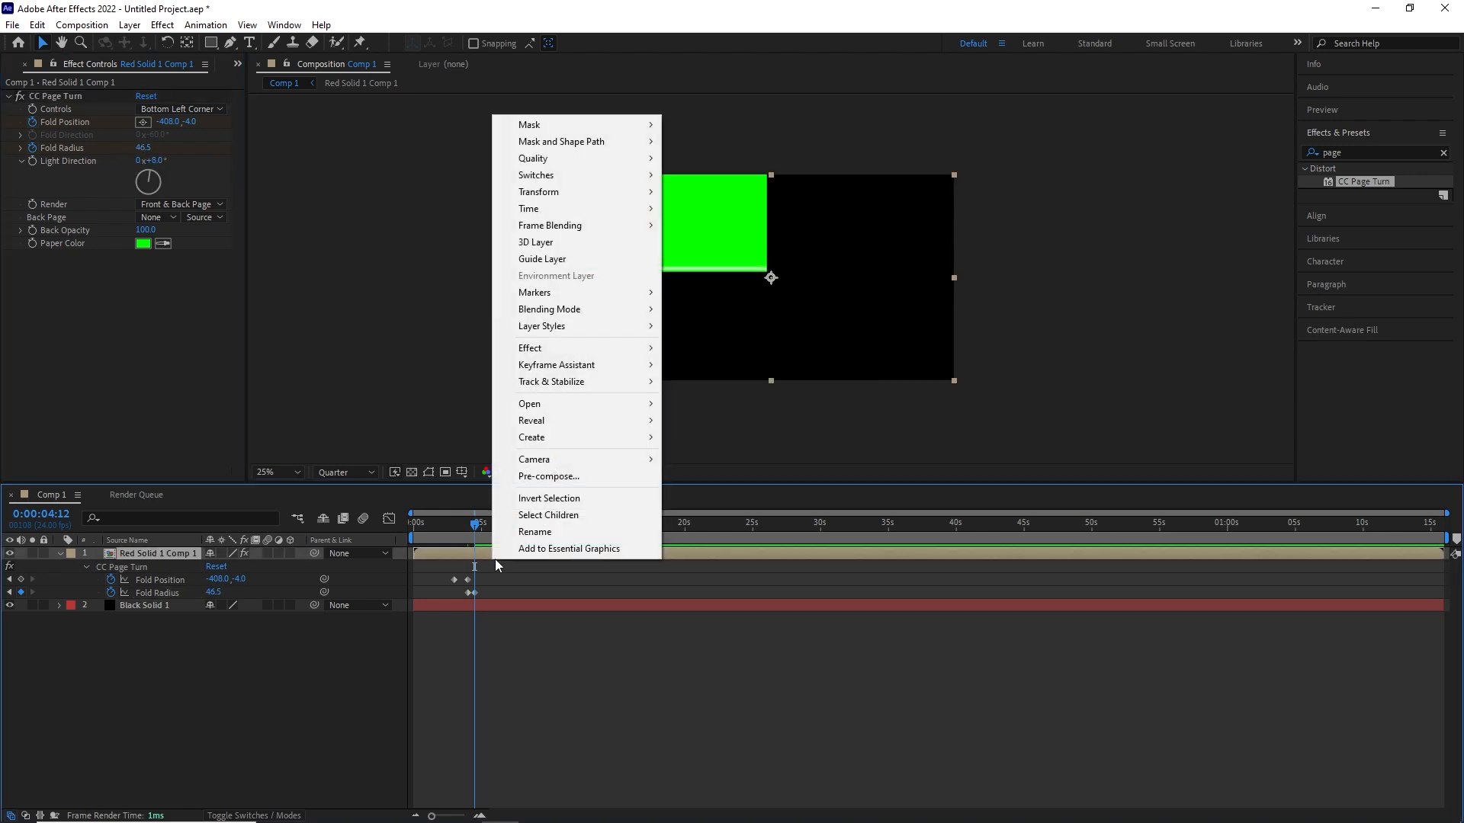
click(584, 478)
click(762, 516)
- Inside Red Solid 1 Comp 2, move the playhead to 5 s and pre-compose the nested layer with its effect
mouse_move(478, 554)
mouse_down()
mouse_move(418, 556)
mouse_move(485, 572)
mouse_up()
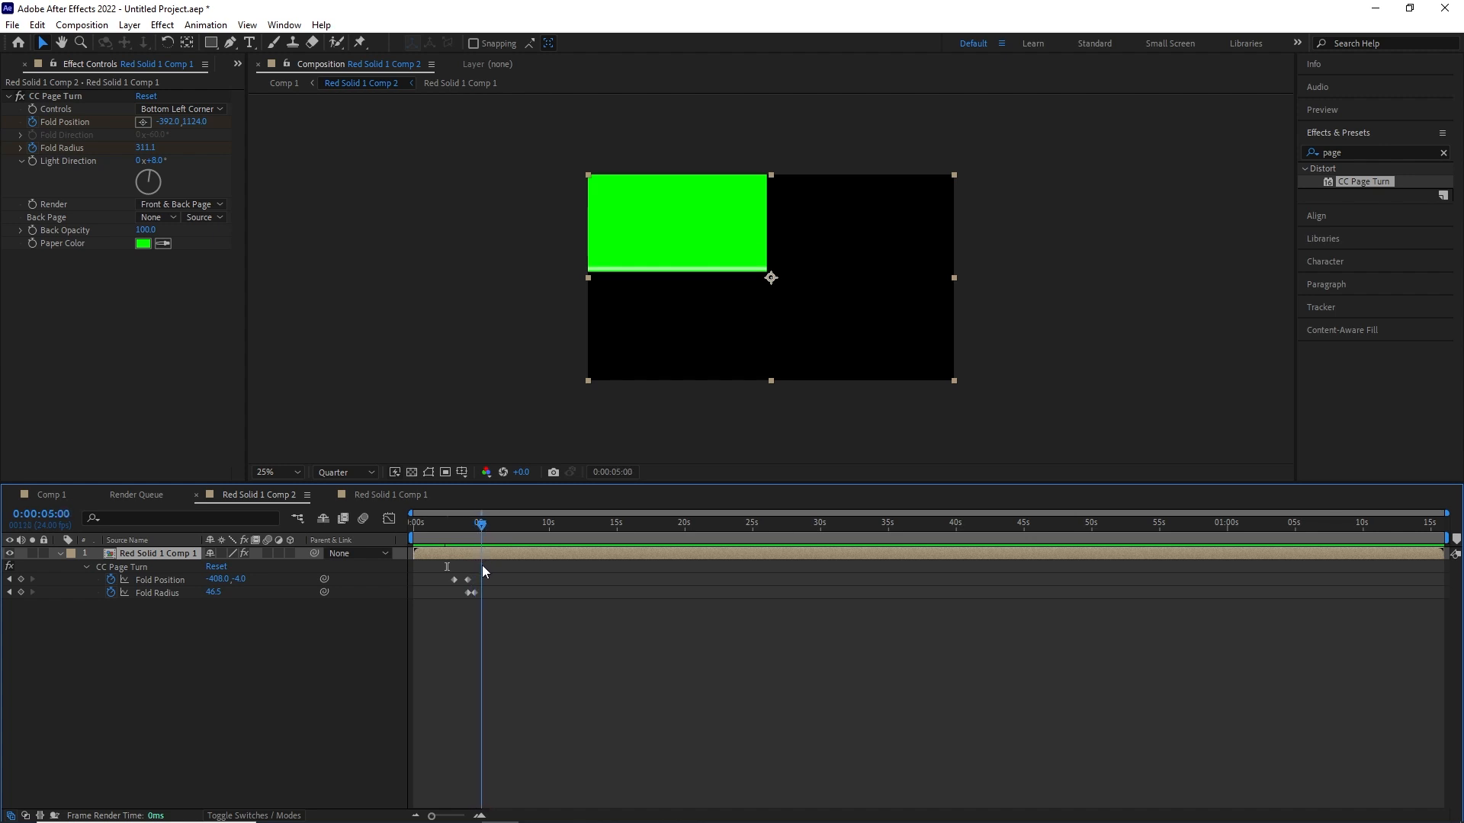
right_click(528, 552)
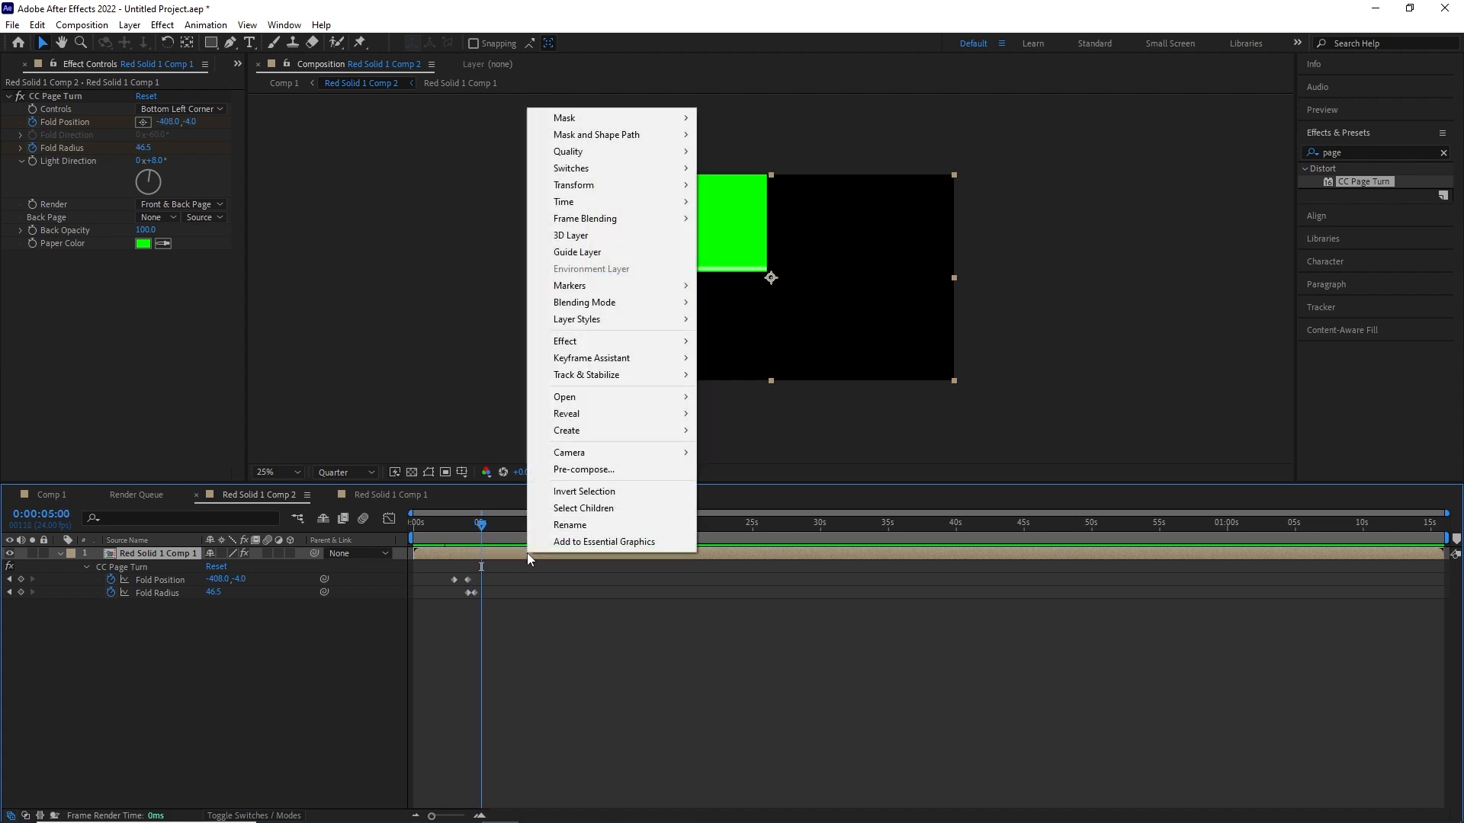
click(549, 467)
click(758, 518)
- Apply CC Page Turn to Red Solid 1 Comp 3, controlled from the Top Left Corner, with the fold point at about -528, -68
drag(1368, 180, 642, 553)
click(207, 206)
click(181, 109)
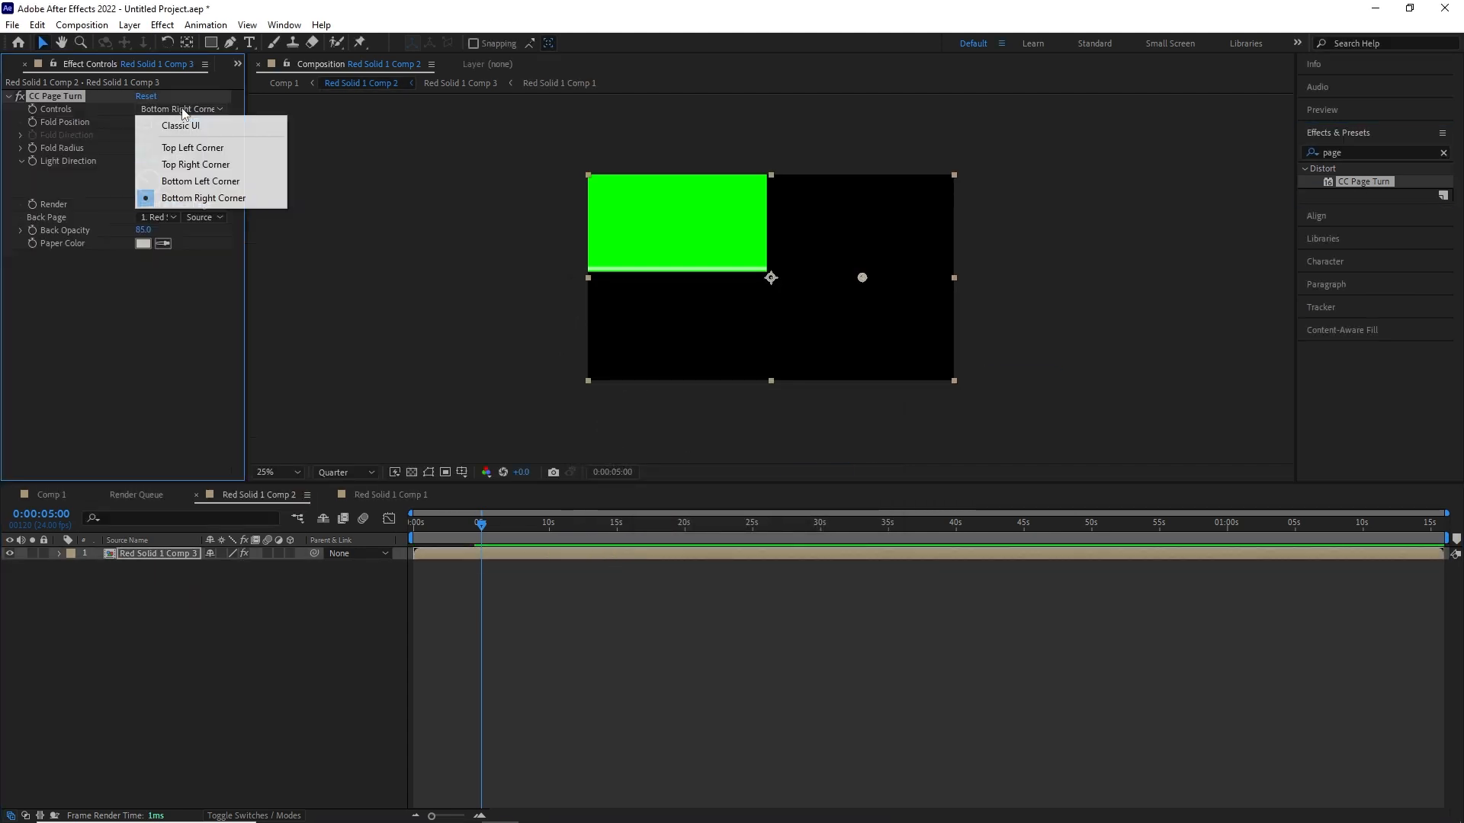
click(183, 143)
drag(865, 282, 490, 166)
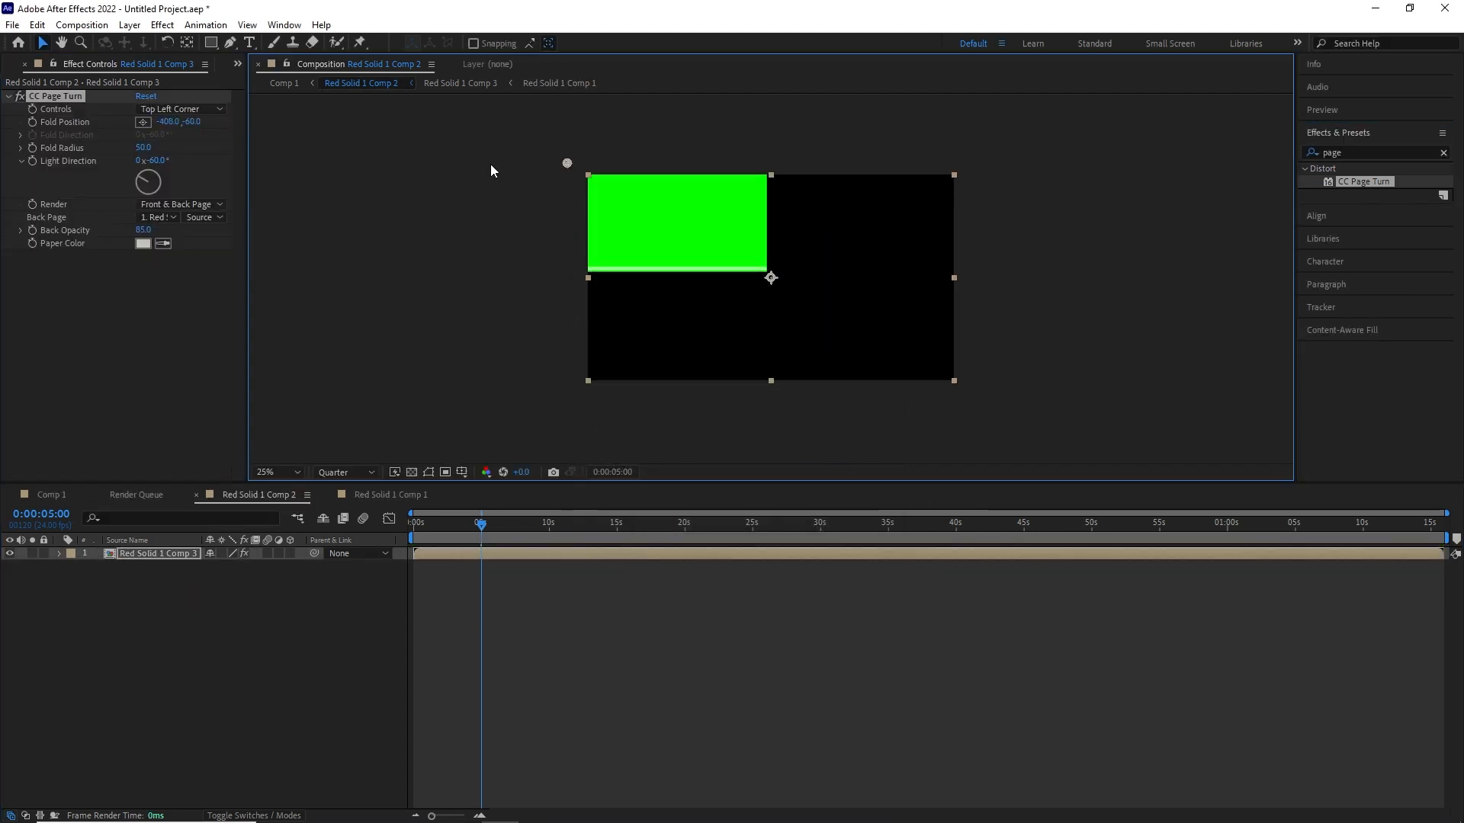
- Set the third fold's Back Page to None, Paper Color to pure blue and Back Opacity to 100
click(154, 218)
click(153, 232)
click(145, 245)
click(483, 333)
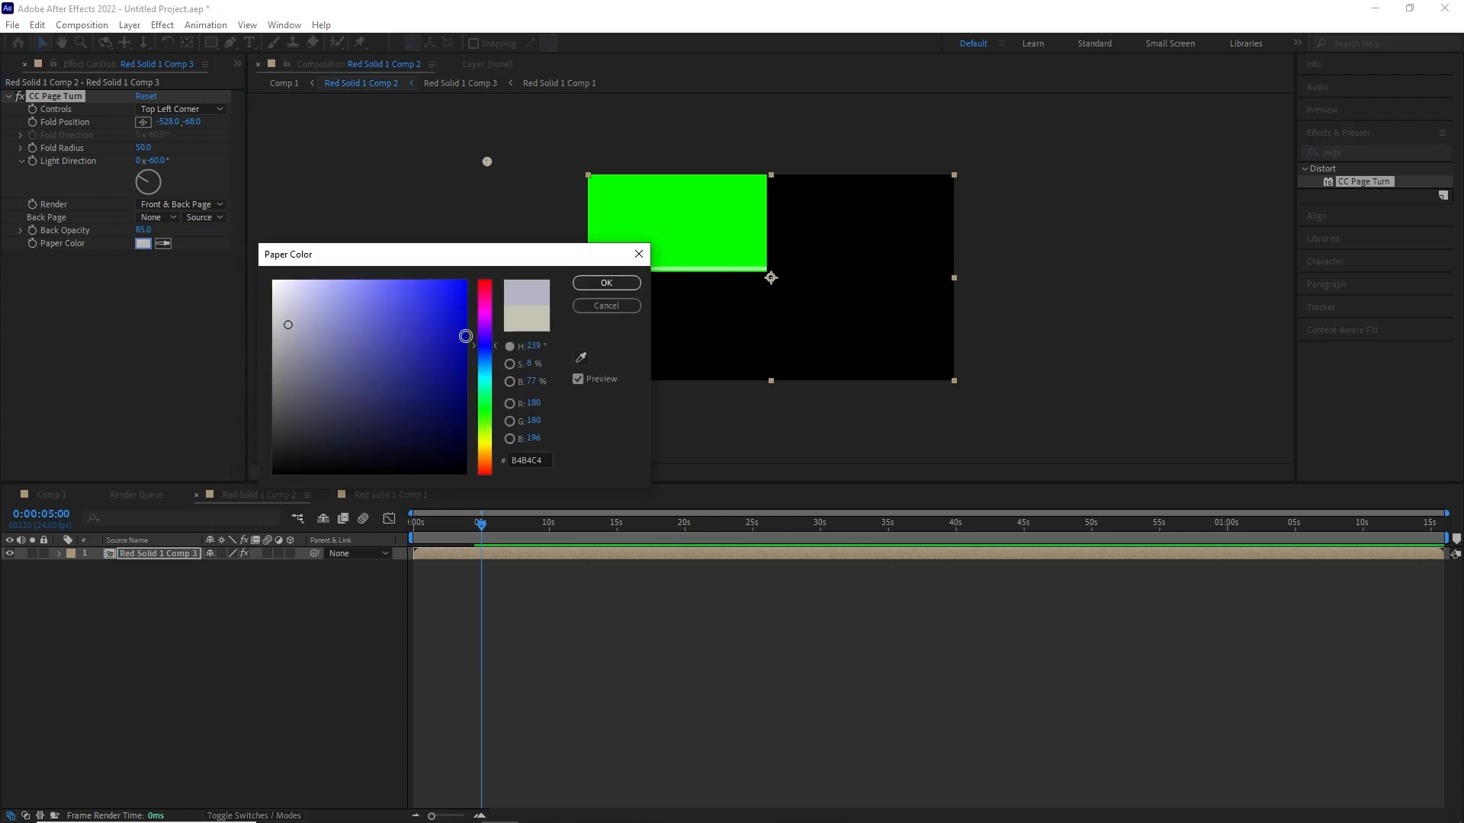
key(Return)
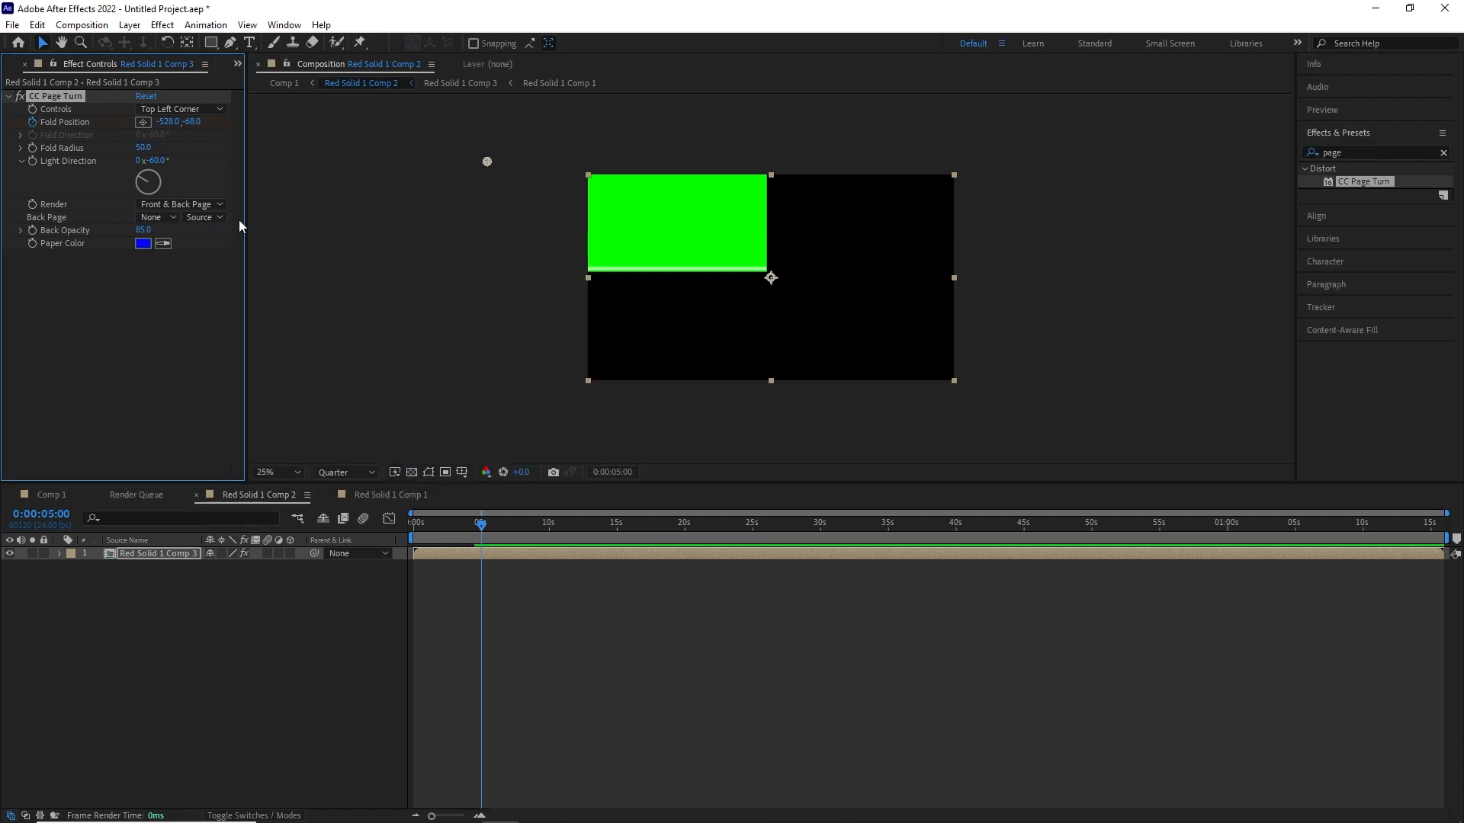
key(space)
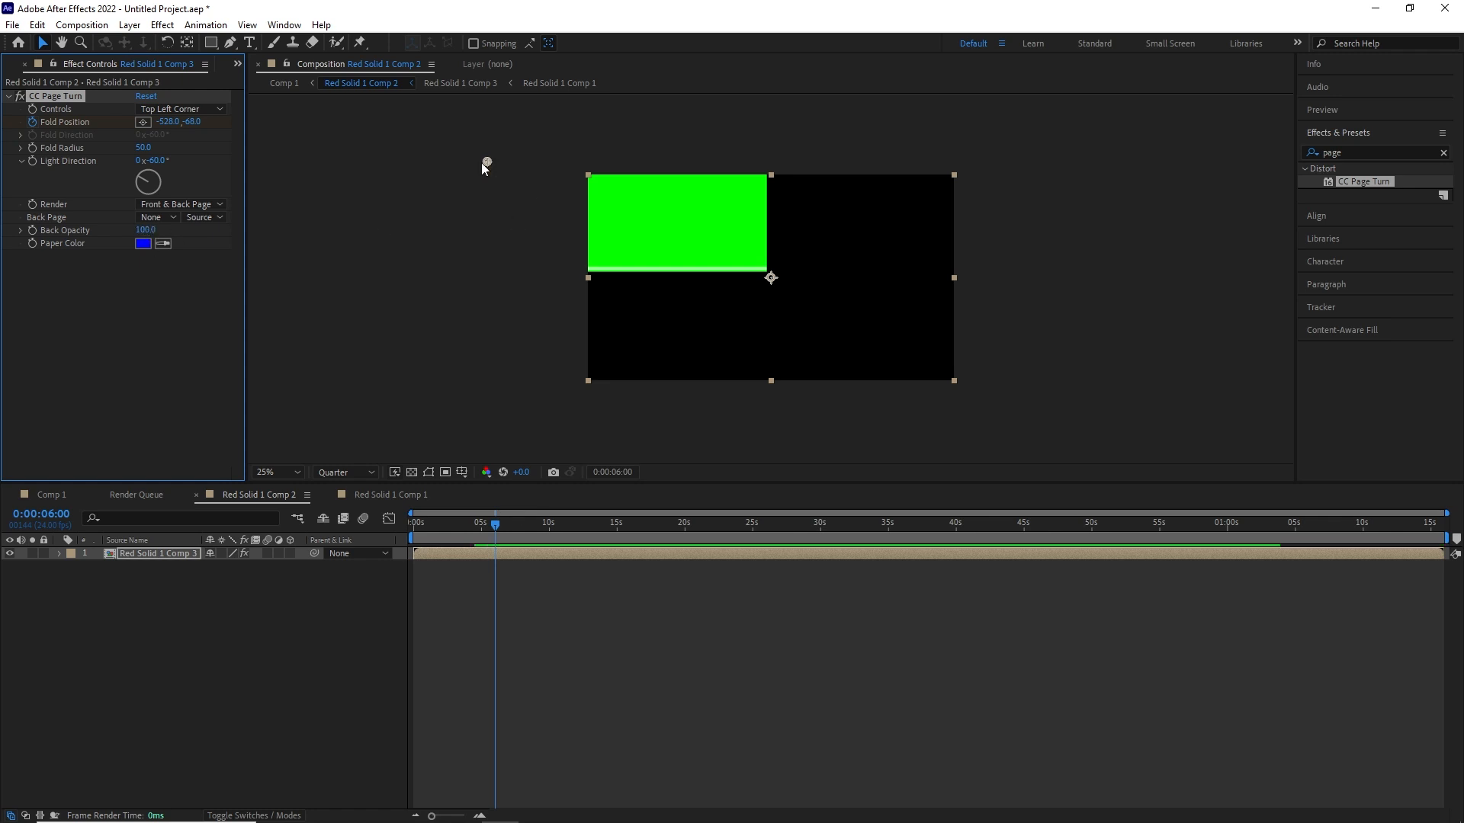
- Move the fold point to about 936, -136 at 6 s and set the Light Direction to 110°
drag(484, 163, 763, 151)
drag(153, 160, 211, 159)
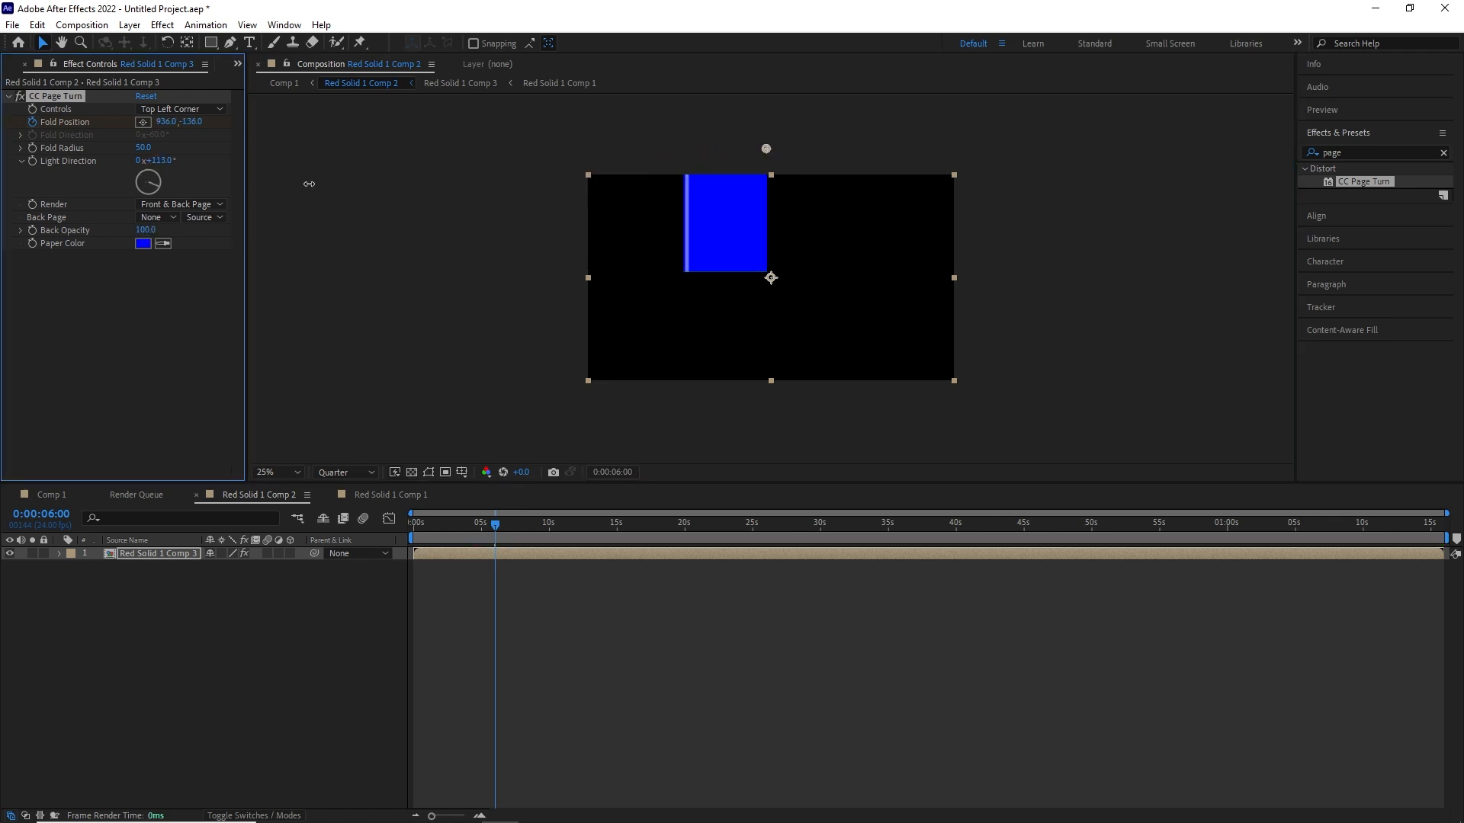
drag(308, 184, 309, 190)
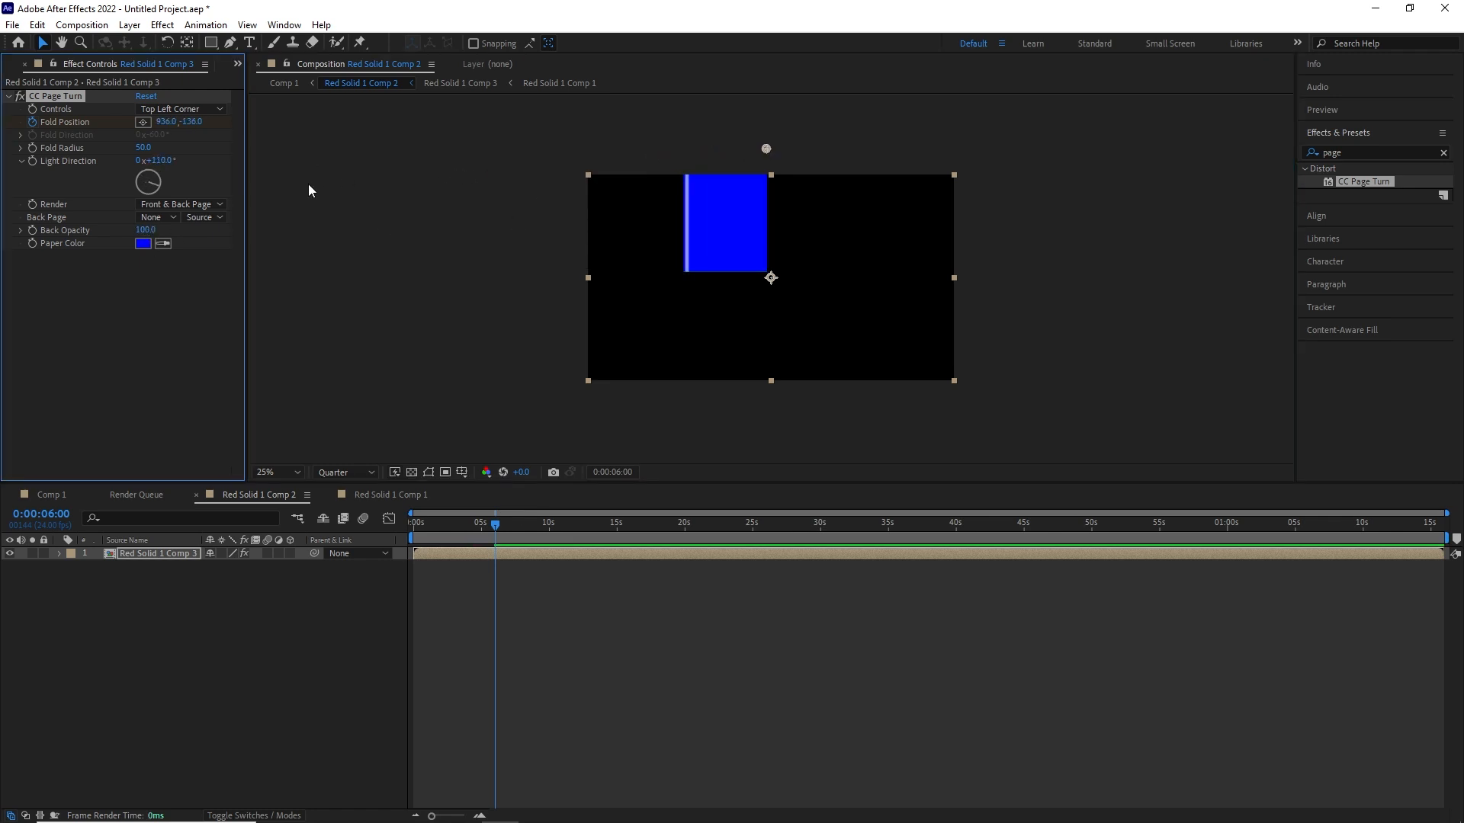
- Keyframe the third fold's Fold Radius at about 306.2 at 6 s and adjust its Fold Position to 953, -136
click(31, 148)
drag(144, 147, 176, 122)
key(ctrl+z)
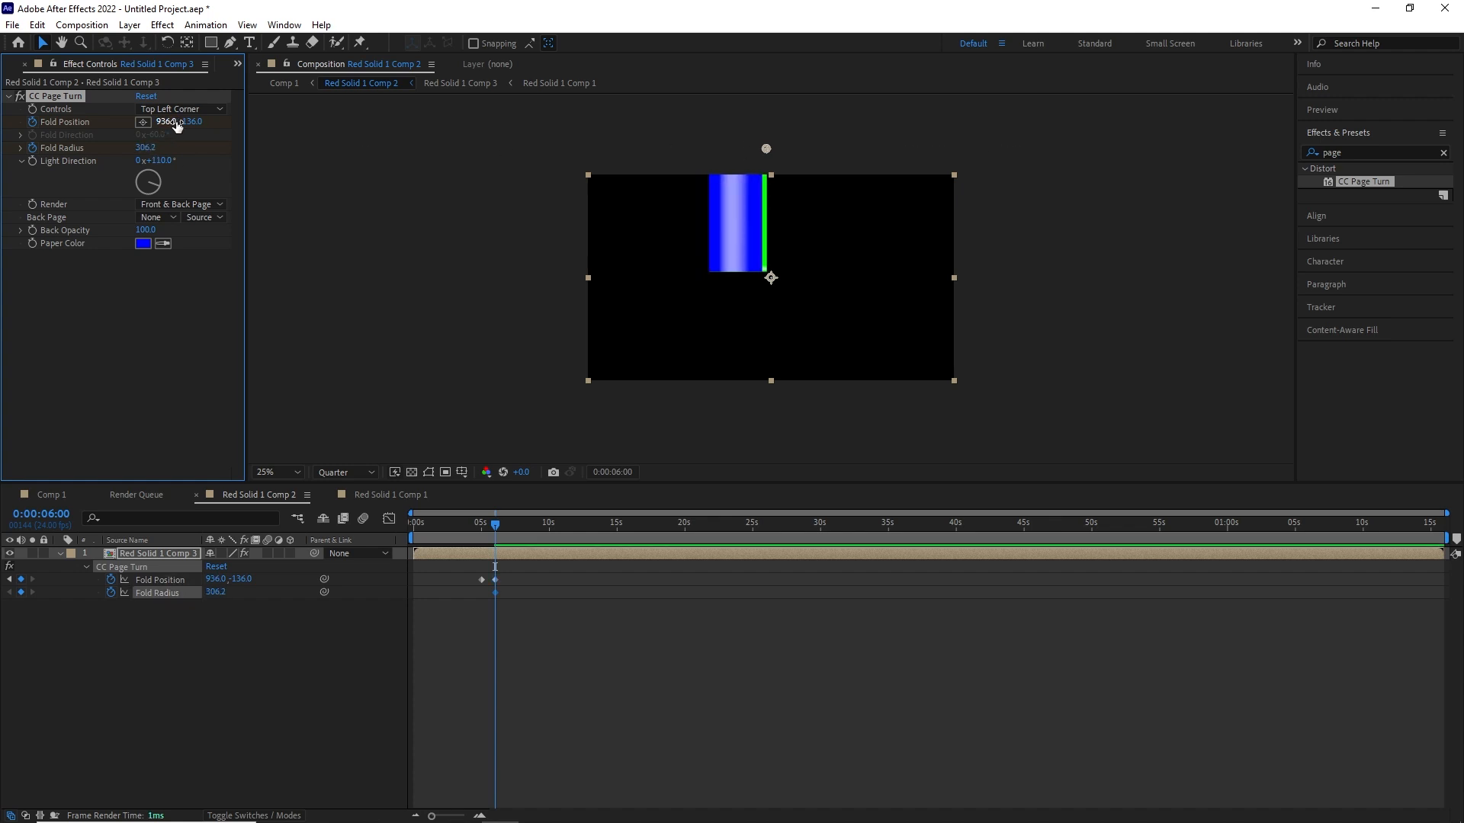
drag(496, 525, 494, 528)
click(32, 581)
drag(159, 122, 131, 162)
- Add a Fold Radius keyframe of 50 at 6 s 12 frames to flatten the blue fold
key(shift+Page_Down)
click(145, 149)
text(50)
key(Return)
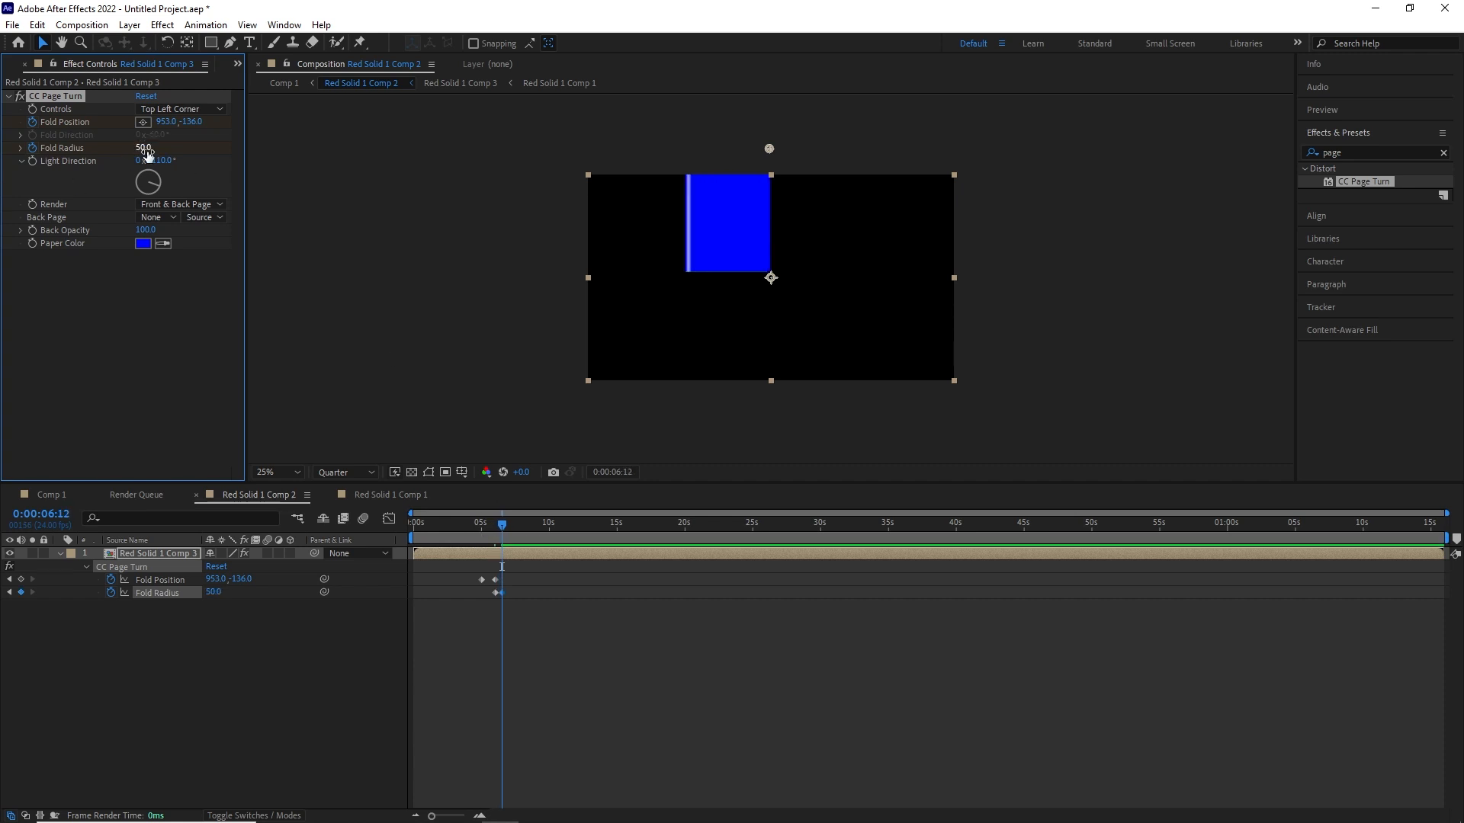
- Move the playhead to 7 s, pre-compose the Red Solid 1 Comp 3 layer and apply CC Page Turn to the result
drag(502, 526, 509, 565)
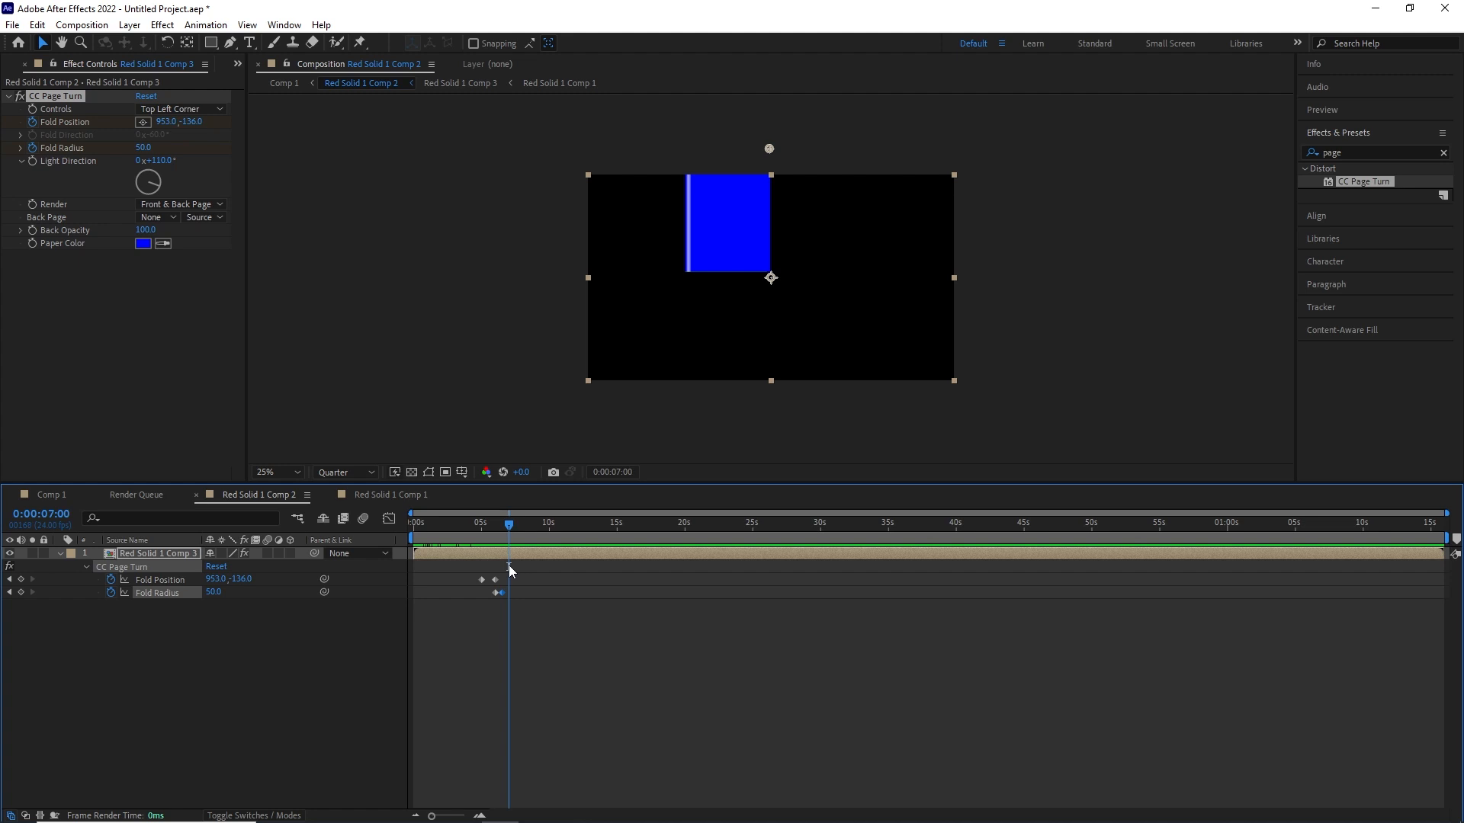
right_click(593, 556)
click(634, 474)
click(769, 520)
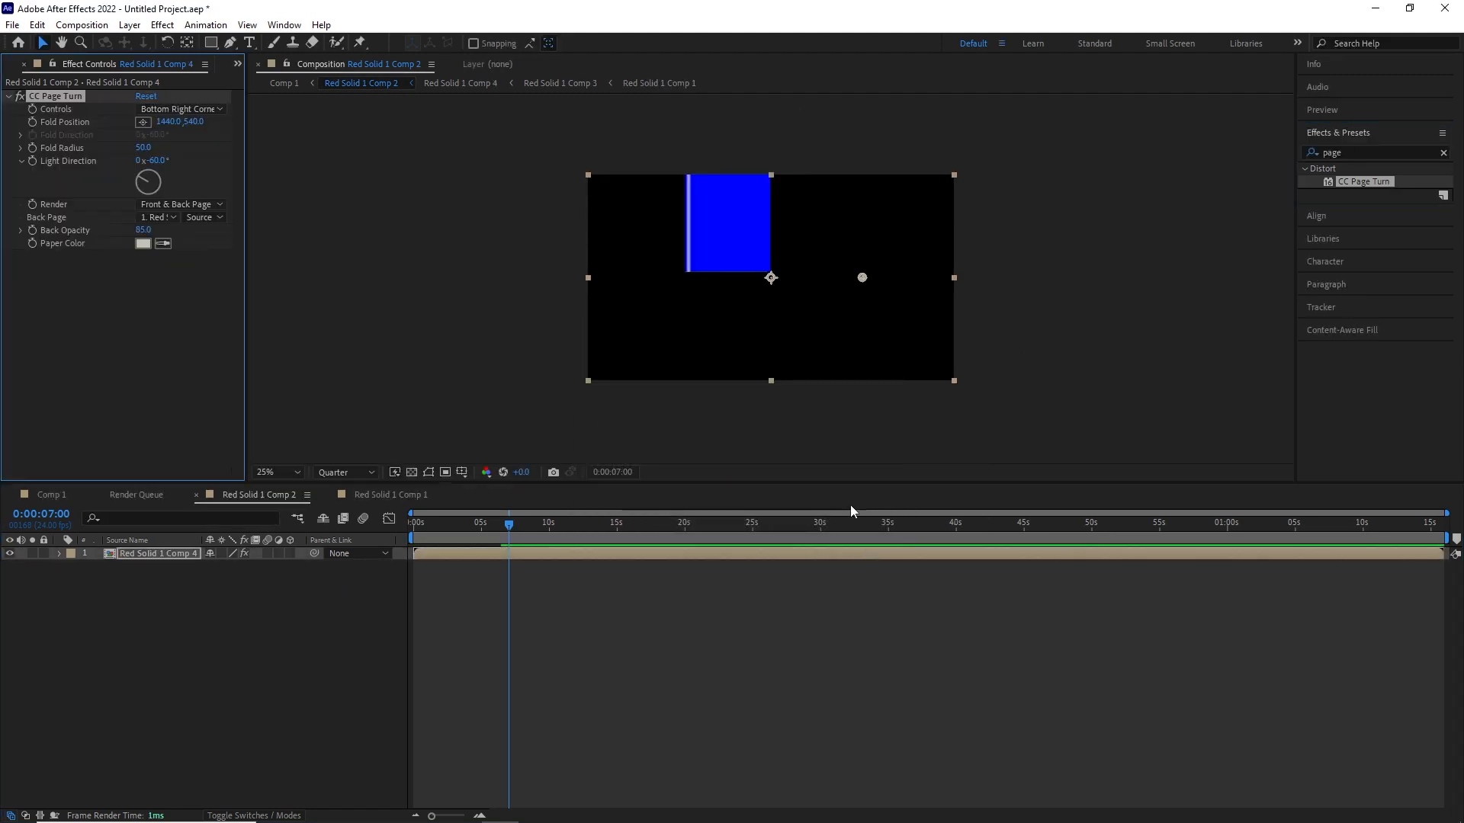
- Control the fourth fold from the Top Left Corner and place its fold point at about -456, -132
click(182, 109)
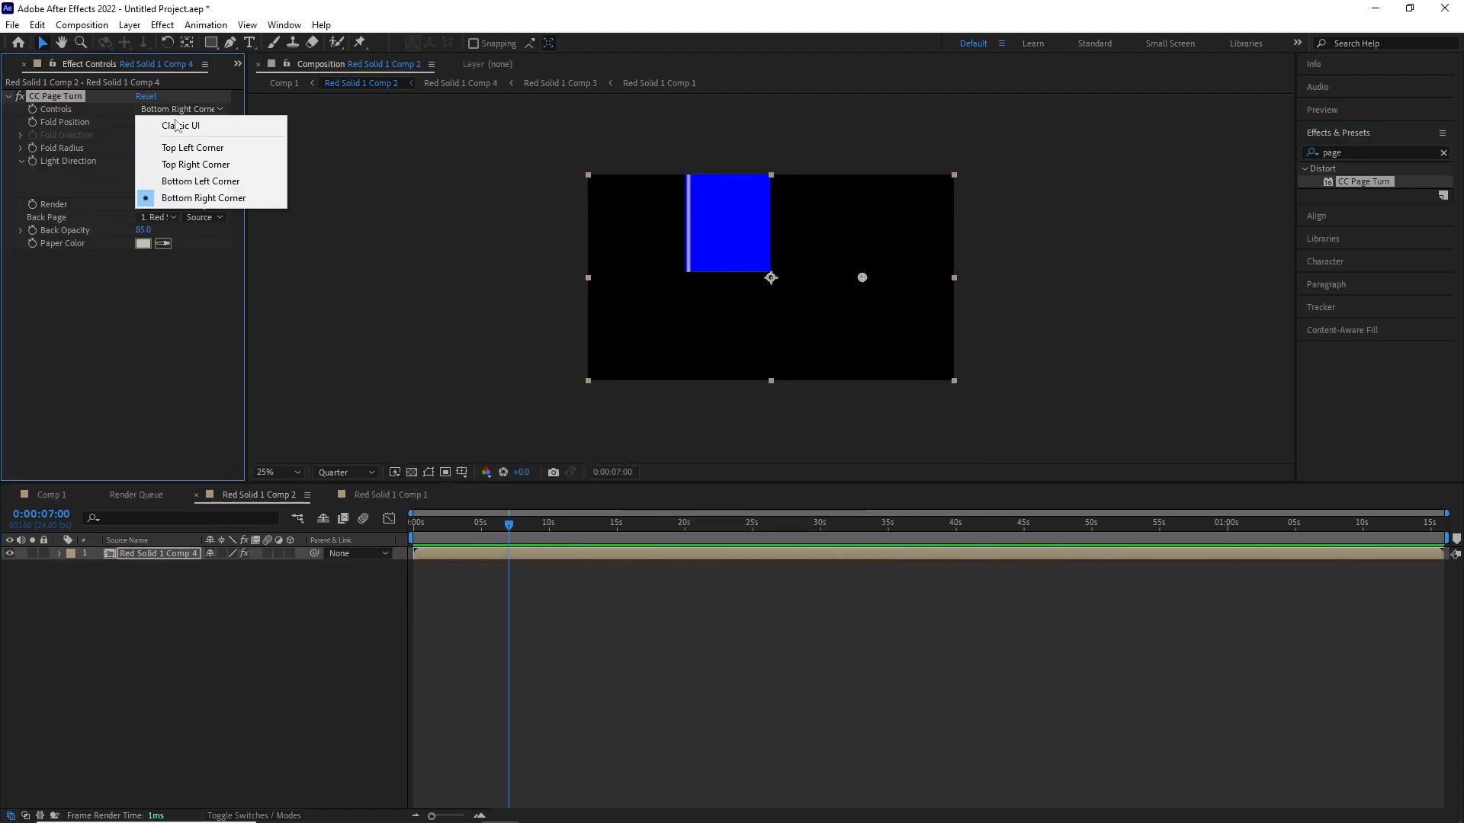
click(173, 144)
drag(862, 278, 522, 150)
- Set the fourth fold's Paper Color to bright yellow, Back Page to None and Back Opacity to 100
click(143, 244)
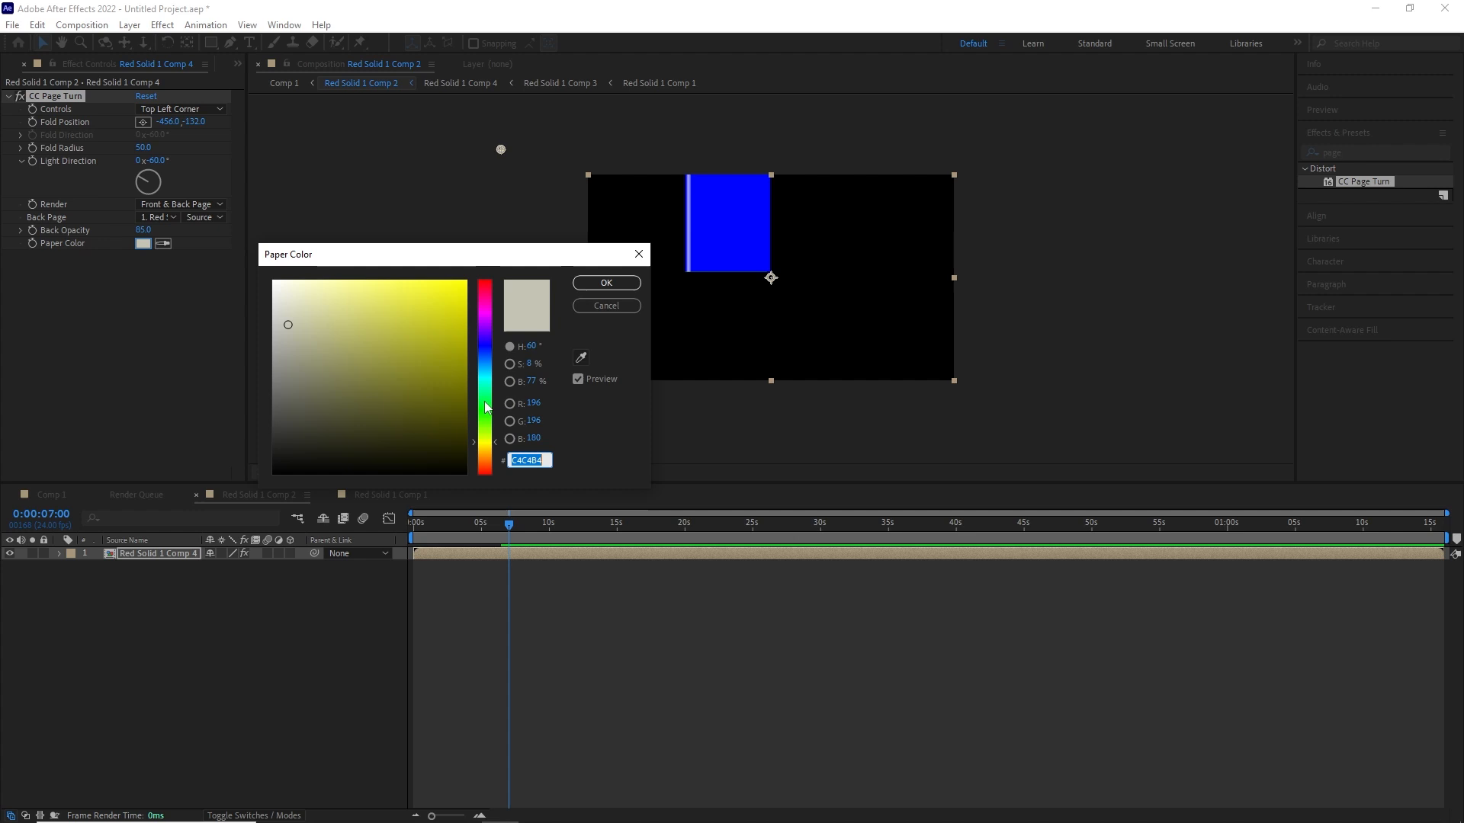
click(490, 411)
click(488, 473)
click(340, 359)
click(491, 374)
click(488, 448)
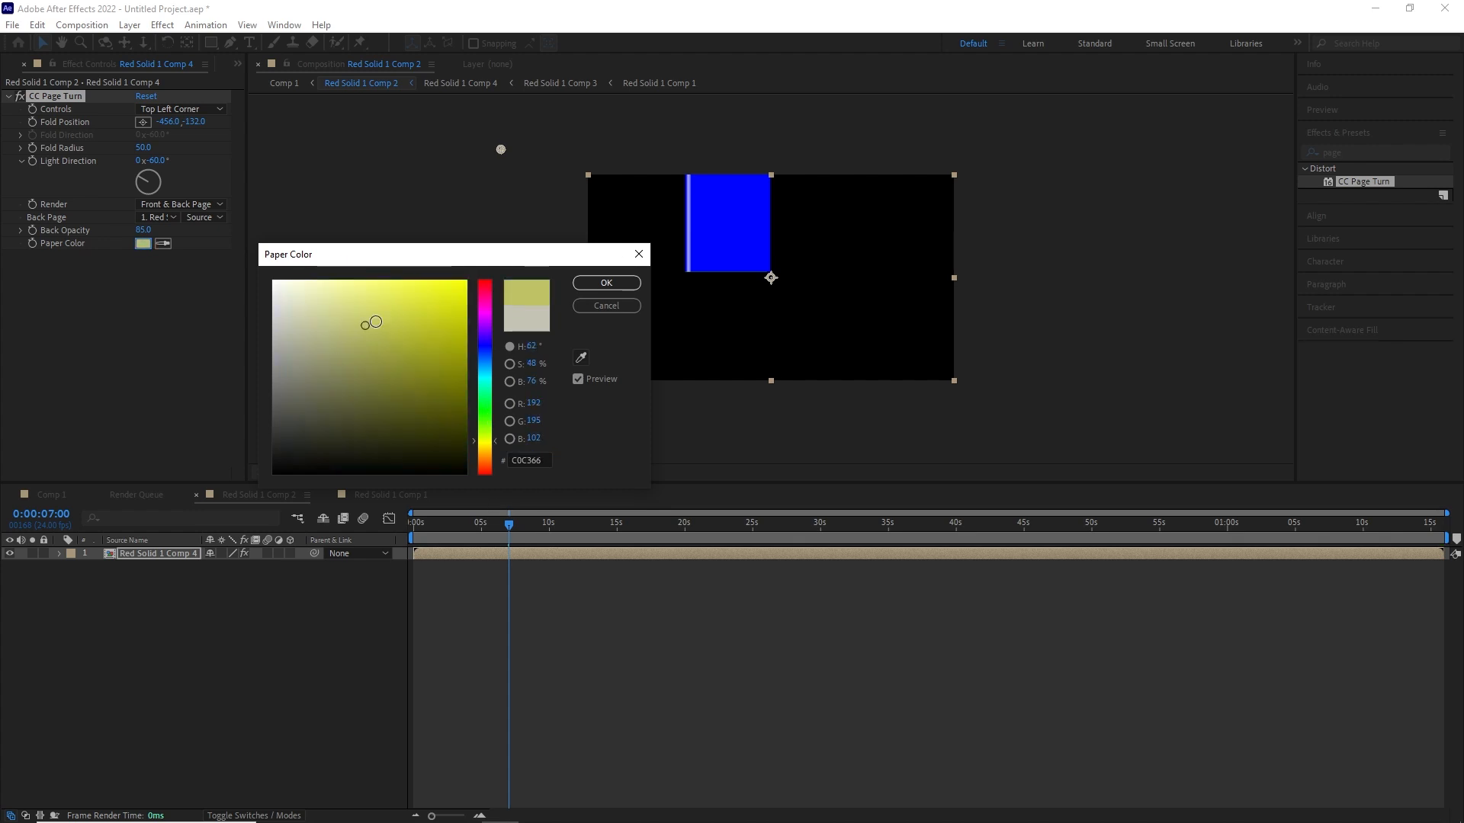
click(606, 283)
click(159, 217)
click(152, 232)
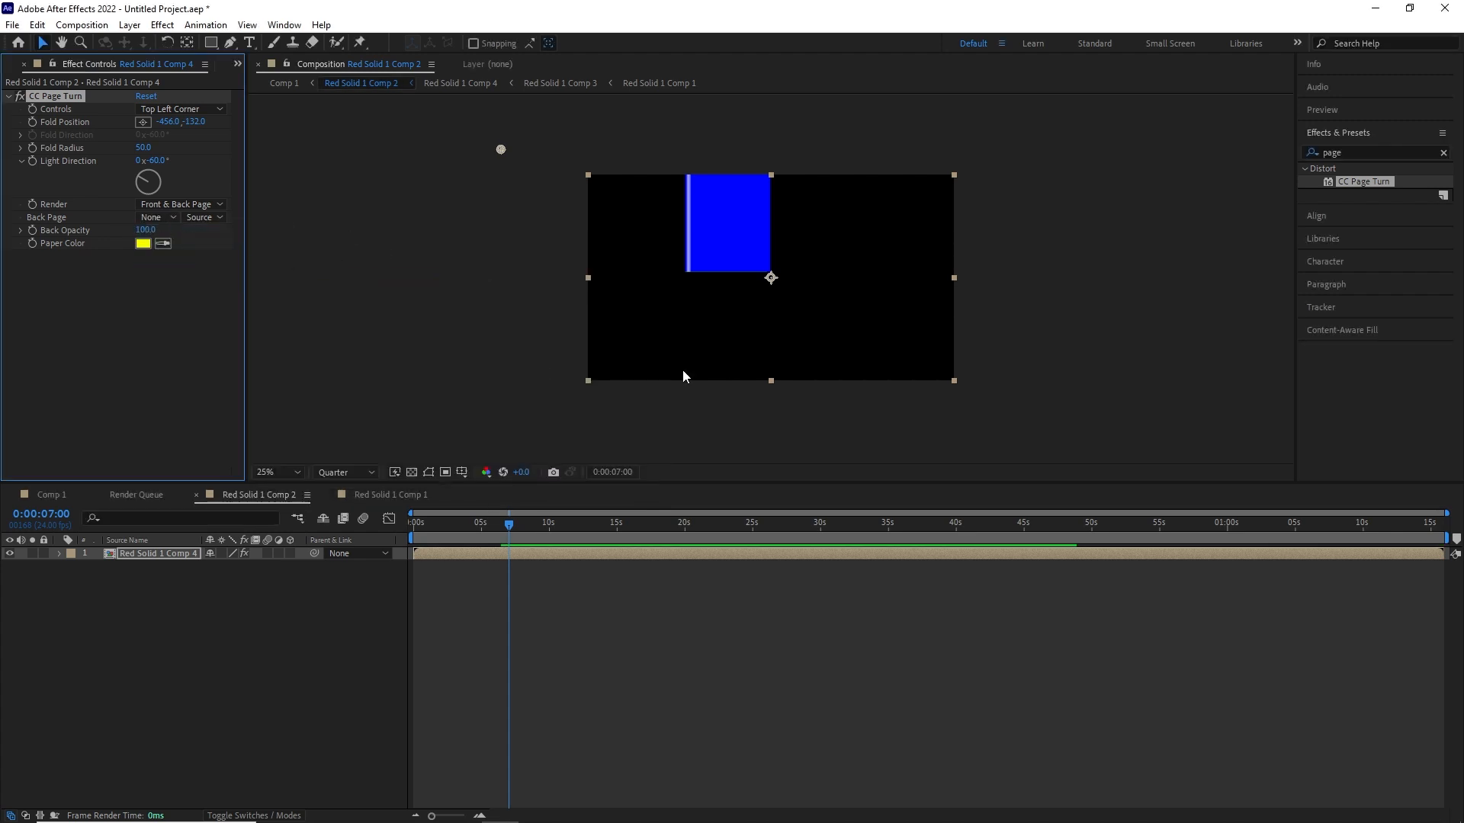
- Move the playhead to 8 s and move the fourth fold's Fold Position to about -433, 564, turning its Light Direction downward
click(523, 524)
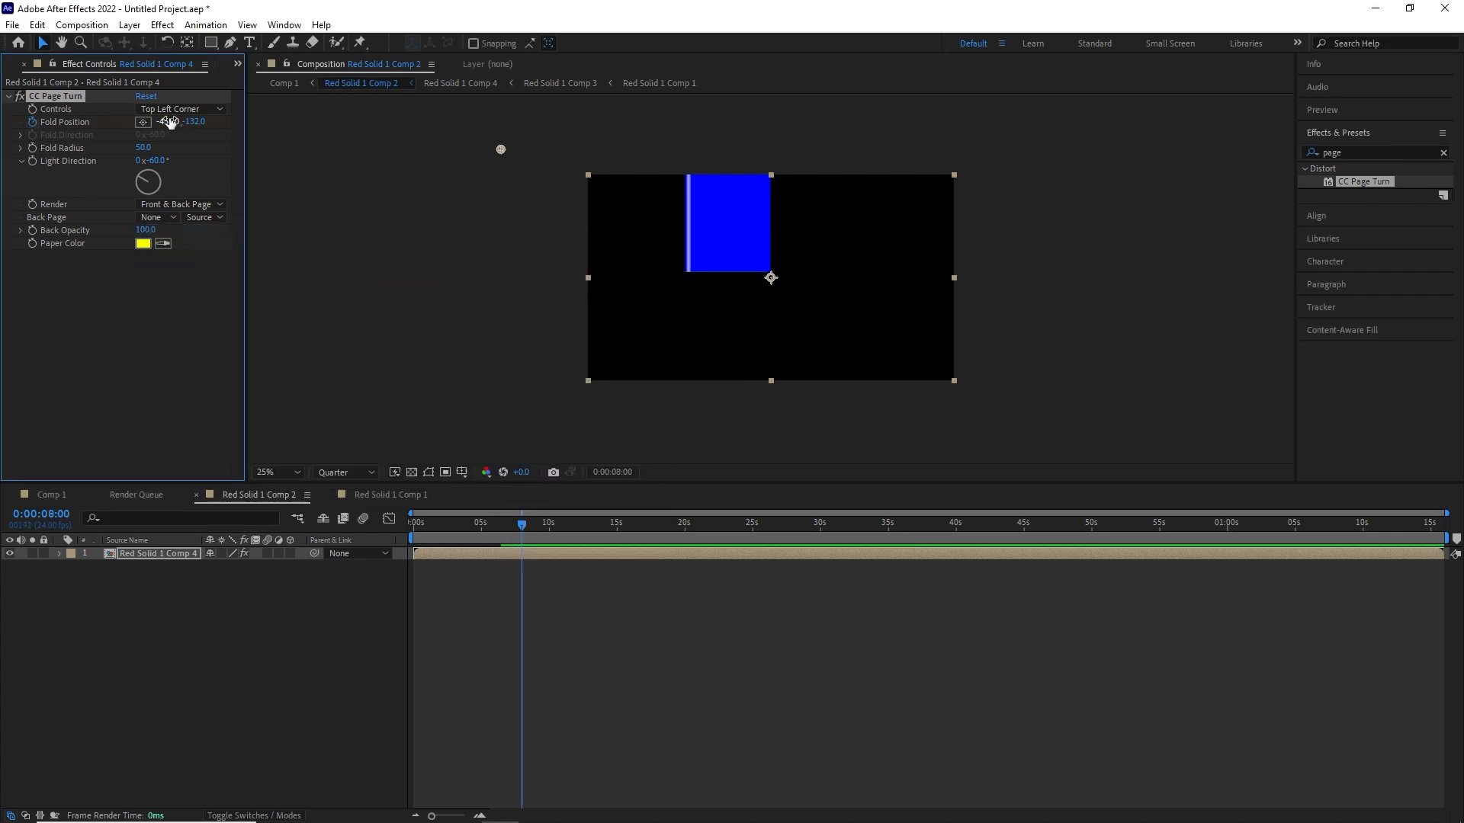
drag(170, 122, 632, 171)
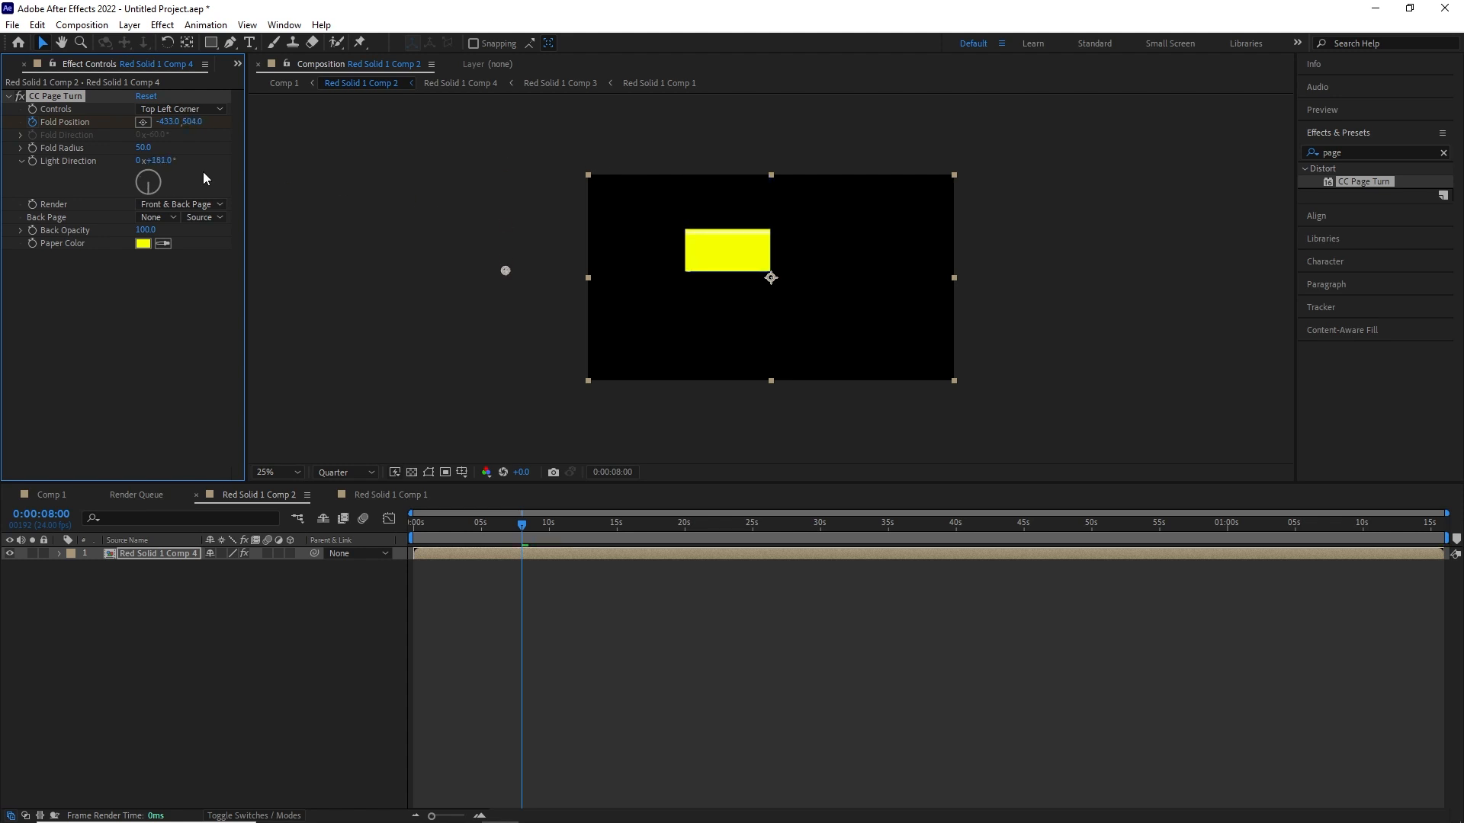
scroll(903, 251, up, 4)
drag(762, 190, 1122, 445)
scroll(1068, 419, down, 1)
drag(192, 122, 200, 122)
- Set the fourth fold's Fold Radius to about 203, Light Direction to about 175° and Fold Position to about -433, 574
drag(143, 148, 793, 176)
drag(190, 122, 336, 173)
click(173, 157)
drag(145, 148, 57, 153)
drag(190, 122, 106, 248)
scroll(831, 249, down, 3)
- Keyframe the fourth fold's Fold Radius at 8 s and set it to 50 at 8 s 12 frames
key(u)
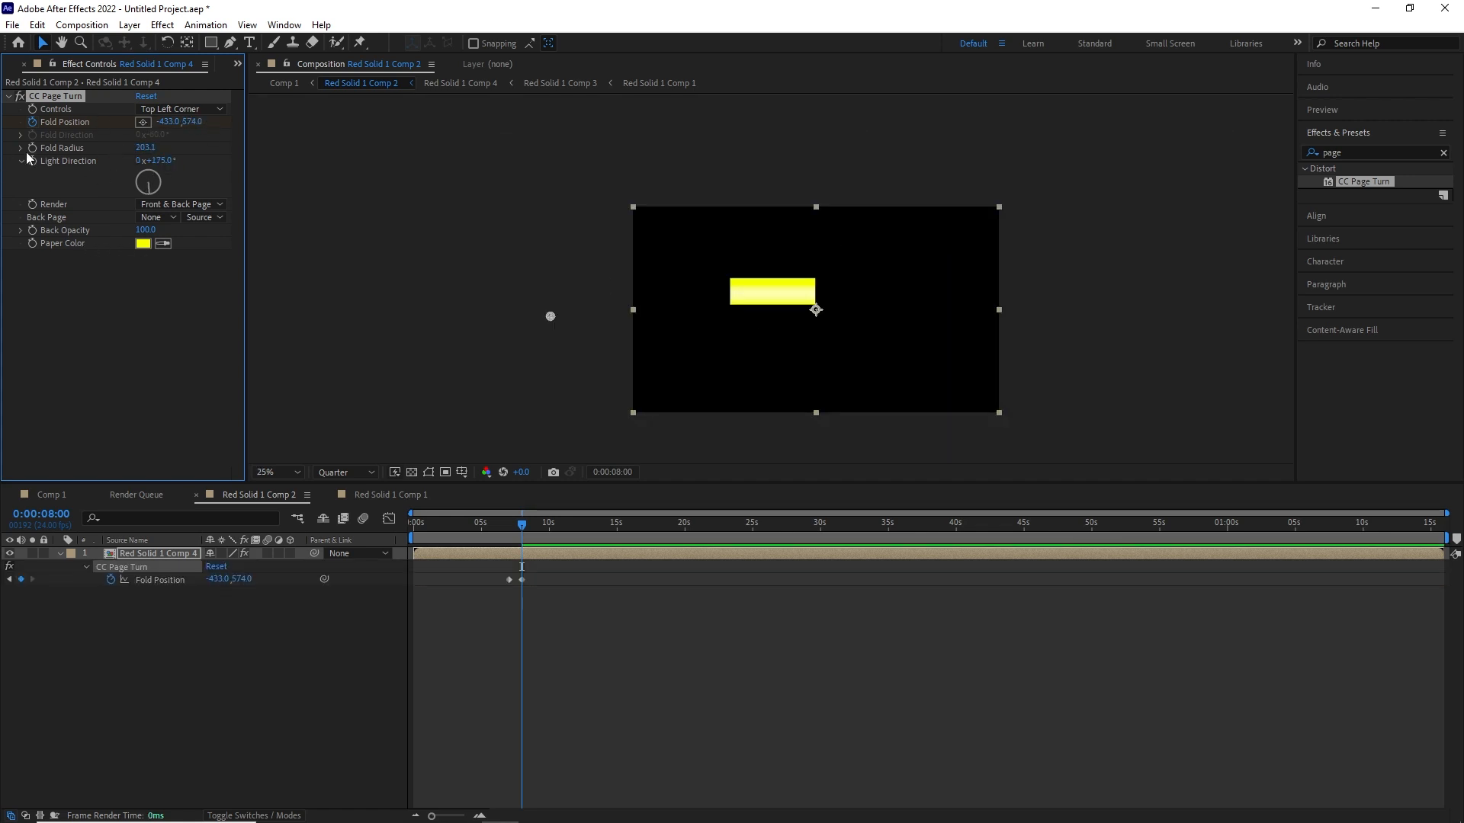
click(145, 148)
text(50)
key(Return)
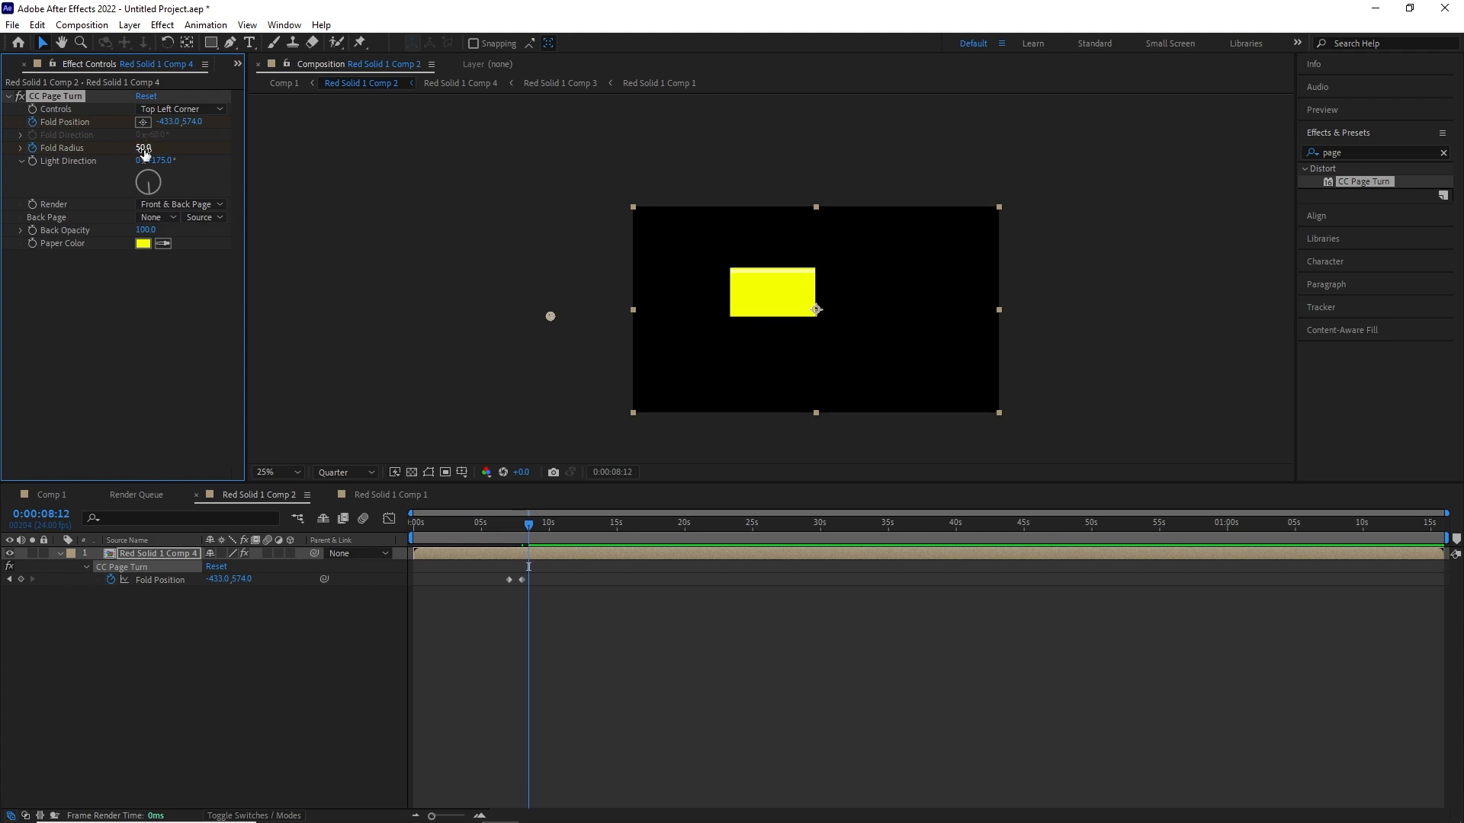
- Remove the extra Fold Position keyframe at 8 s 12 frames and move the playhead to 9 s
key(u)
key(u)
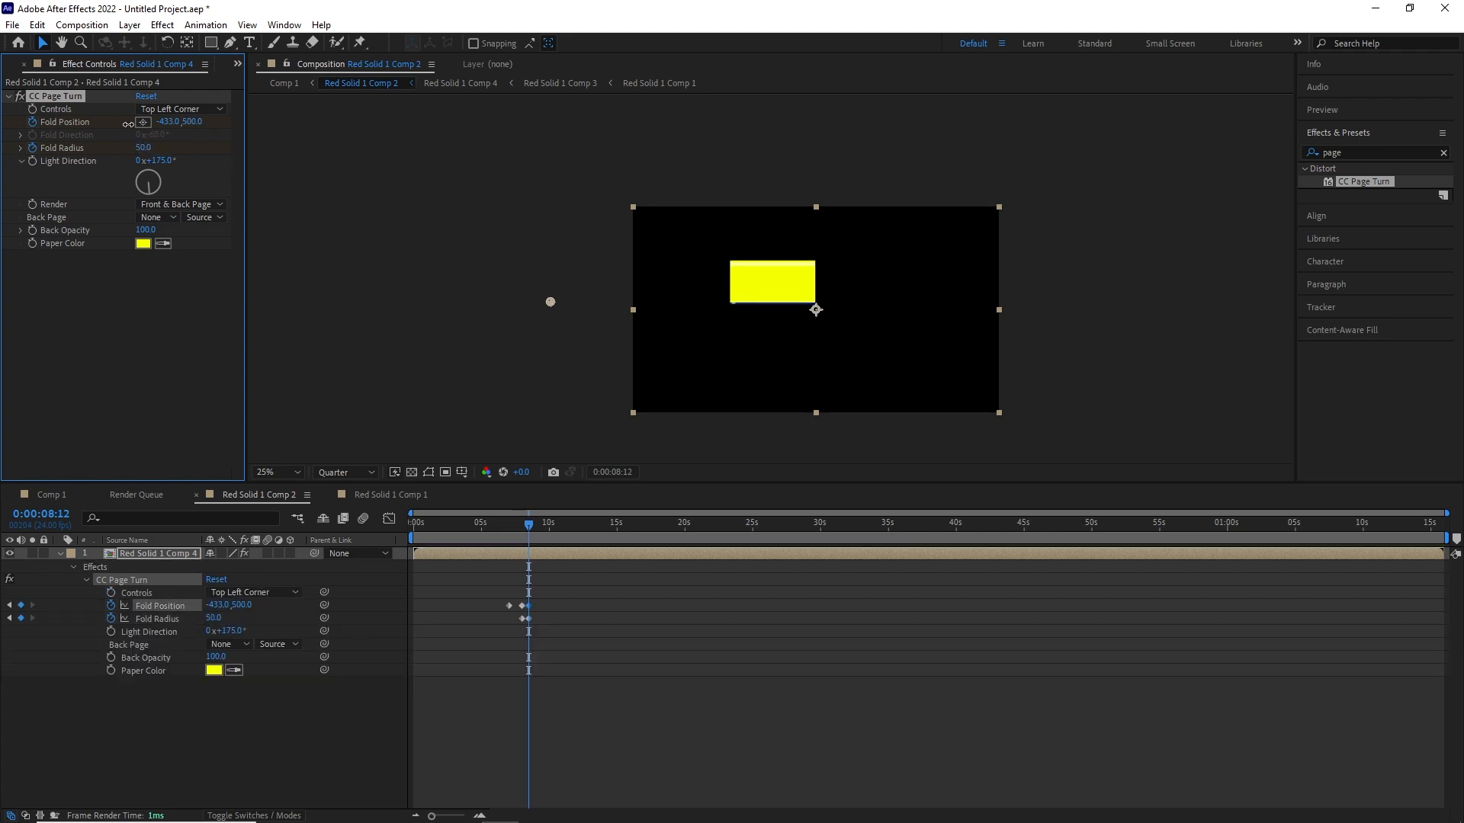
drag(529, 525, 534, 596)
key(Delete)
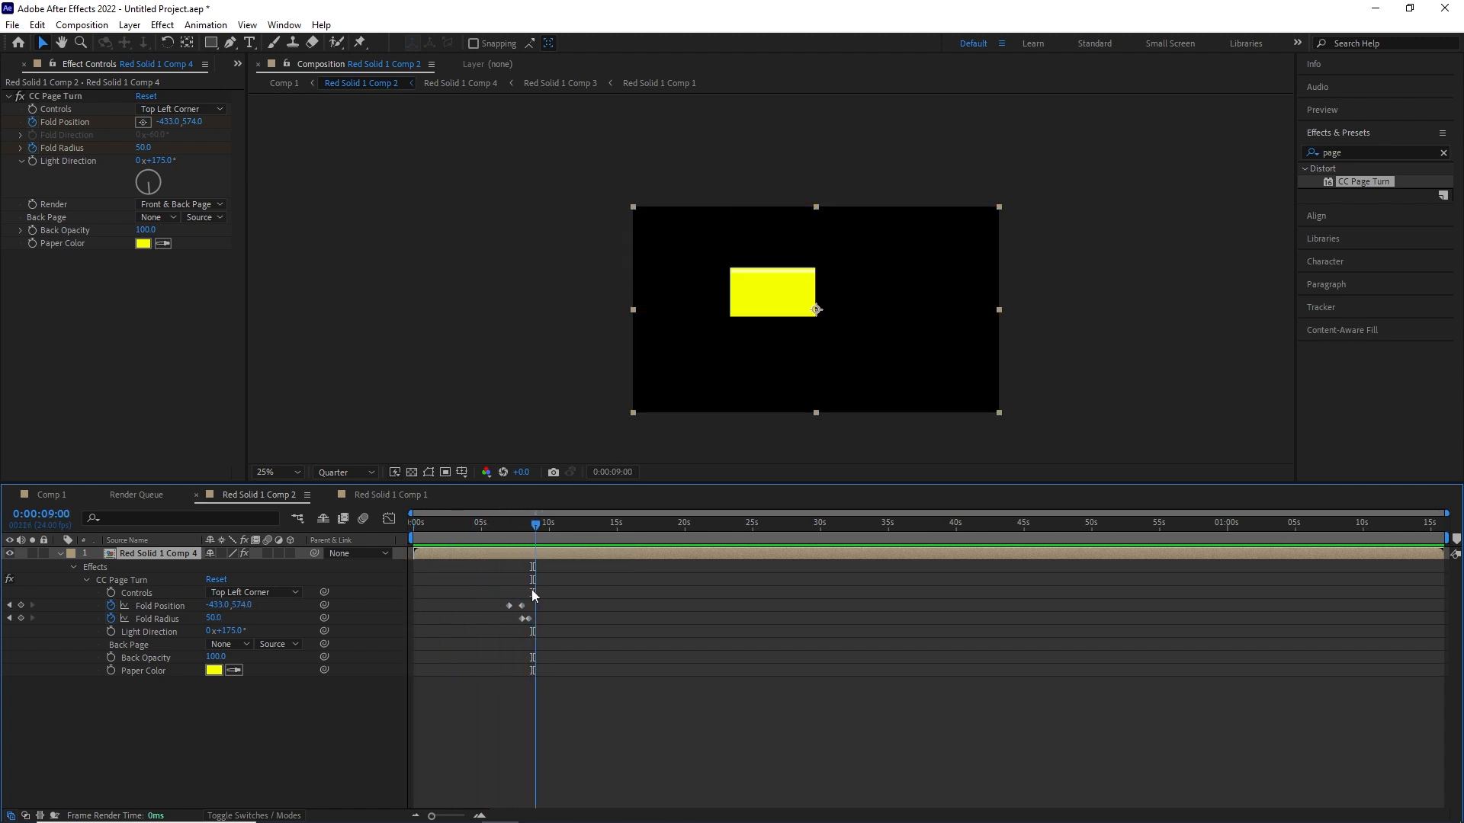
- Pre-compose the Red Solid 1 Comp 4 layer and apply CC Page Turn to the resulting layer
right_click(903, 310)
click(958, 465)
key(Return)
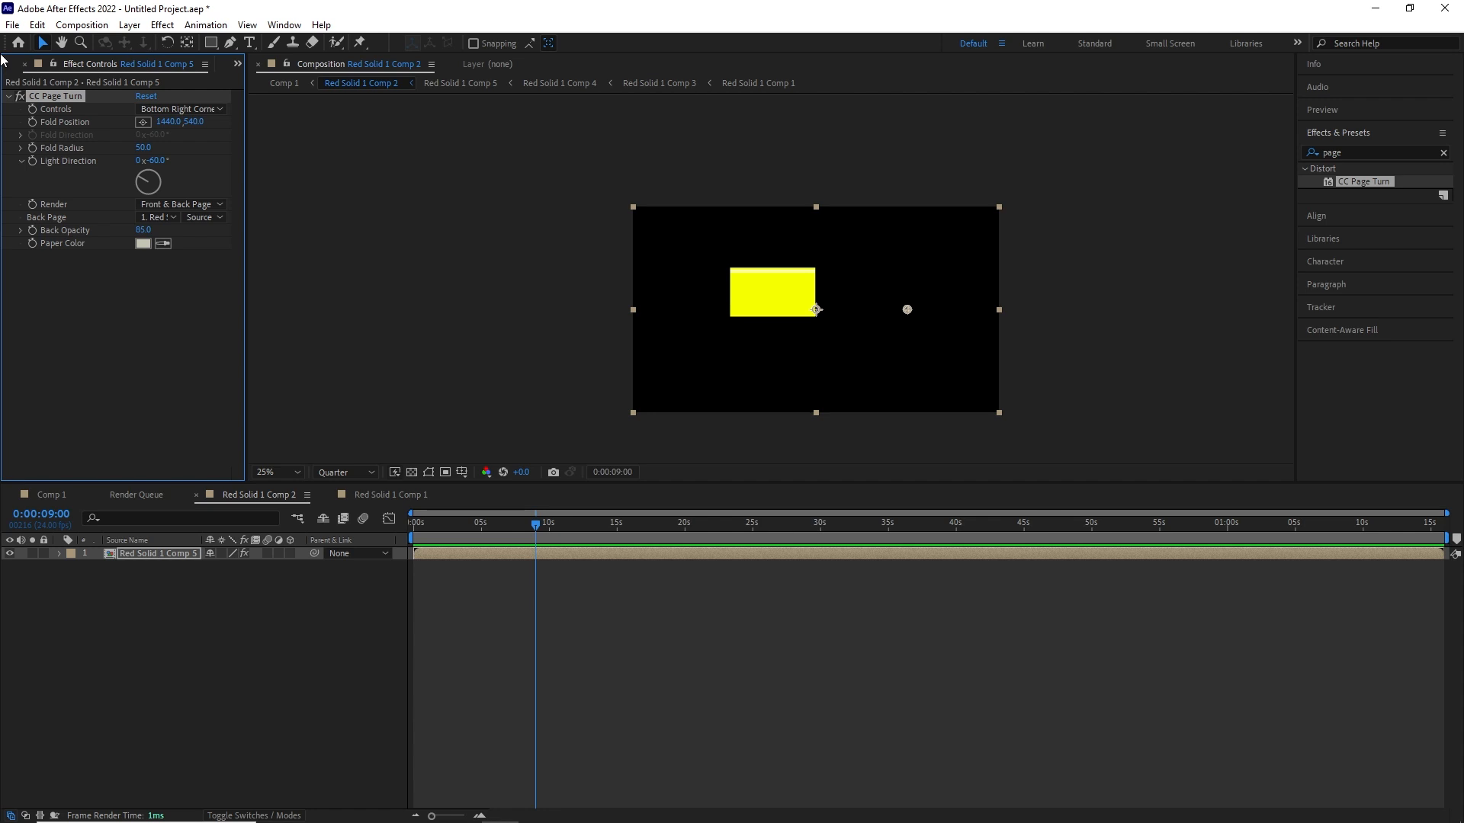
- Control the fifth fold from the Top Right Corner, with blue Paper Color, Back Page None and Back Opacity 100
click(180, 109)
click(187, 163)
click(143, 243)
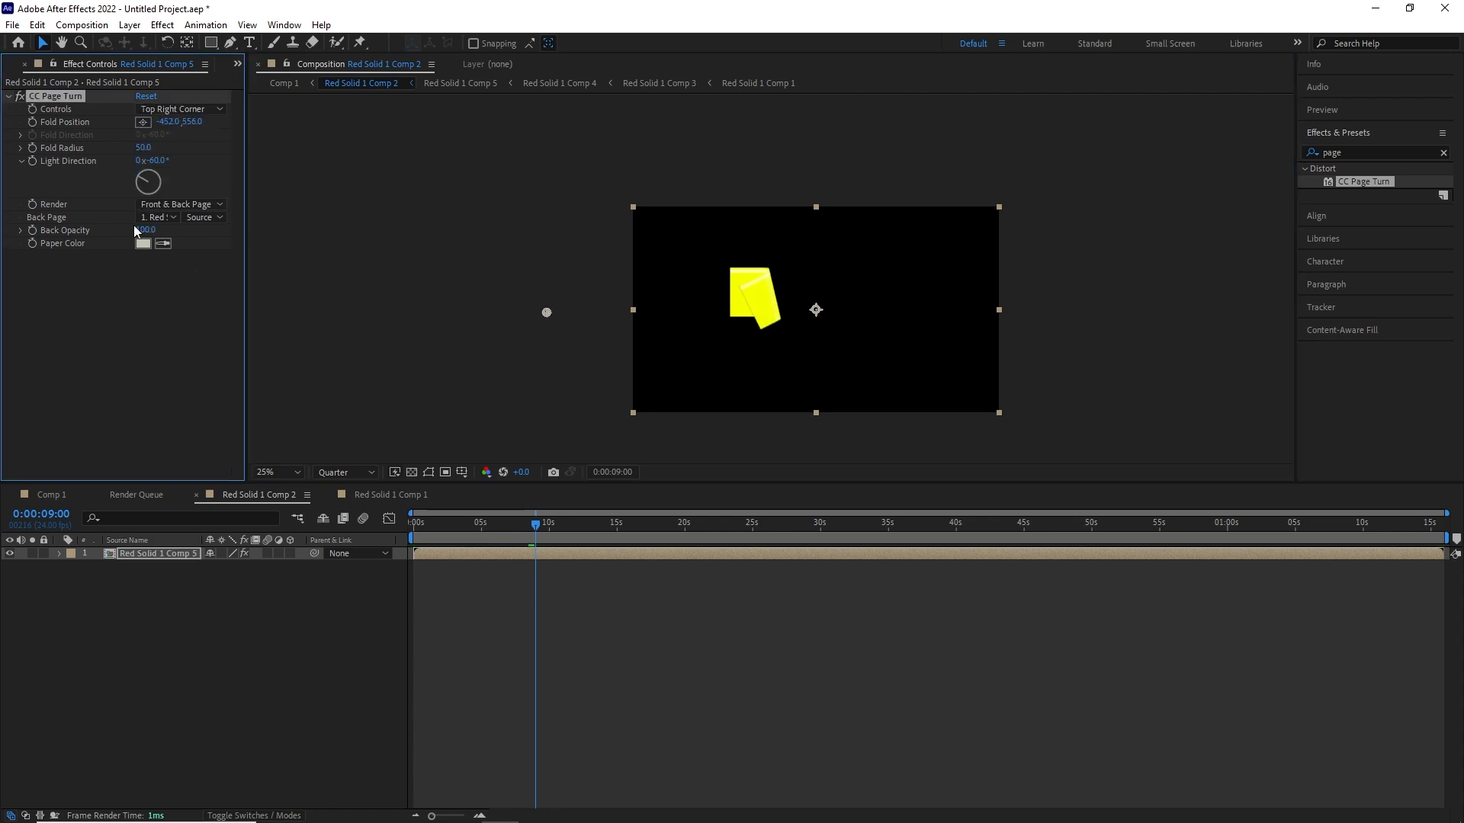
click(481, 347)
click(465, 282)
click(610, 285)
- Animate the fifth fold's Fold Position from about 1976, -124 at 9 s to about -460, -40 near 10 s
drag(547, 312, 854, 233)
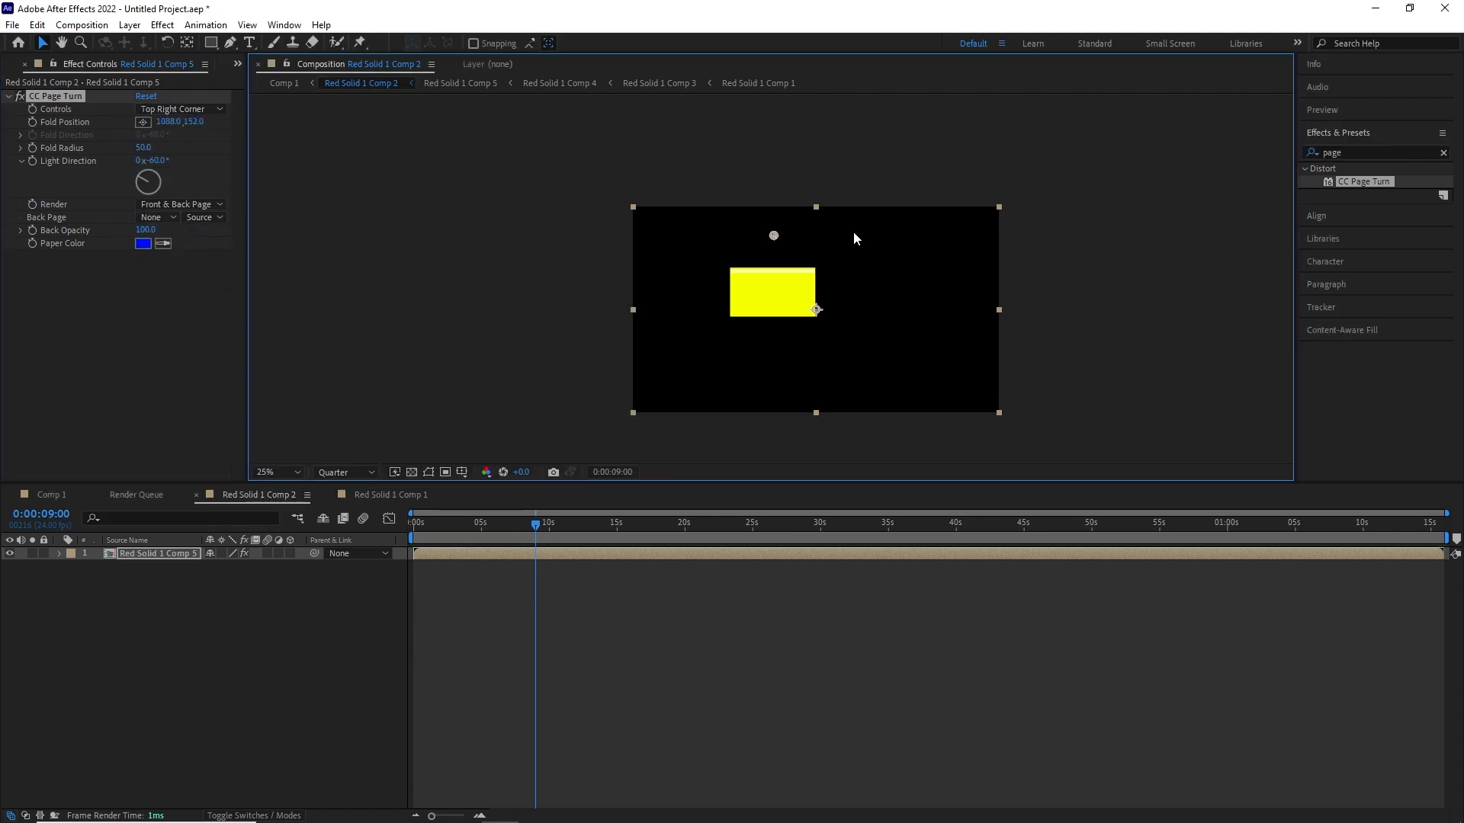
drag(1064, 334, 1011, 194)
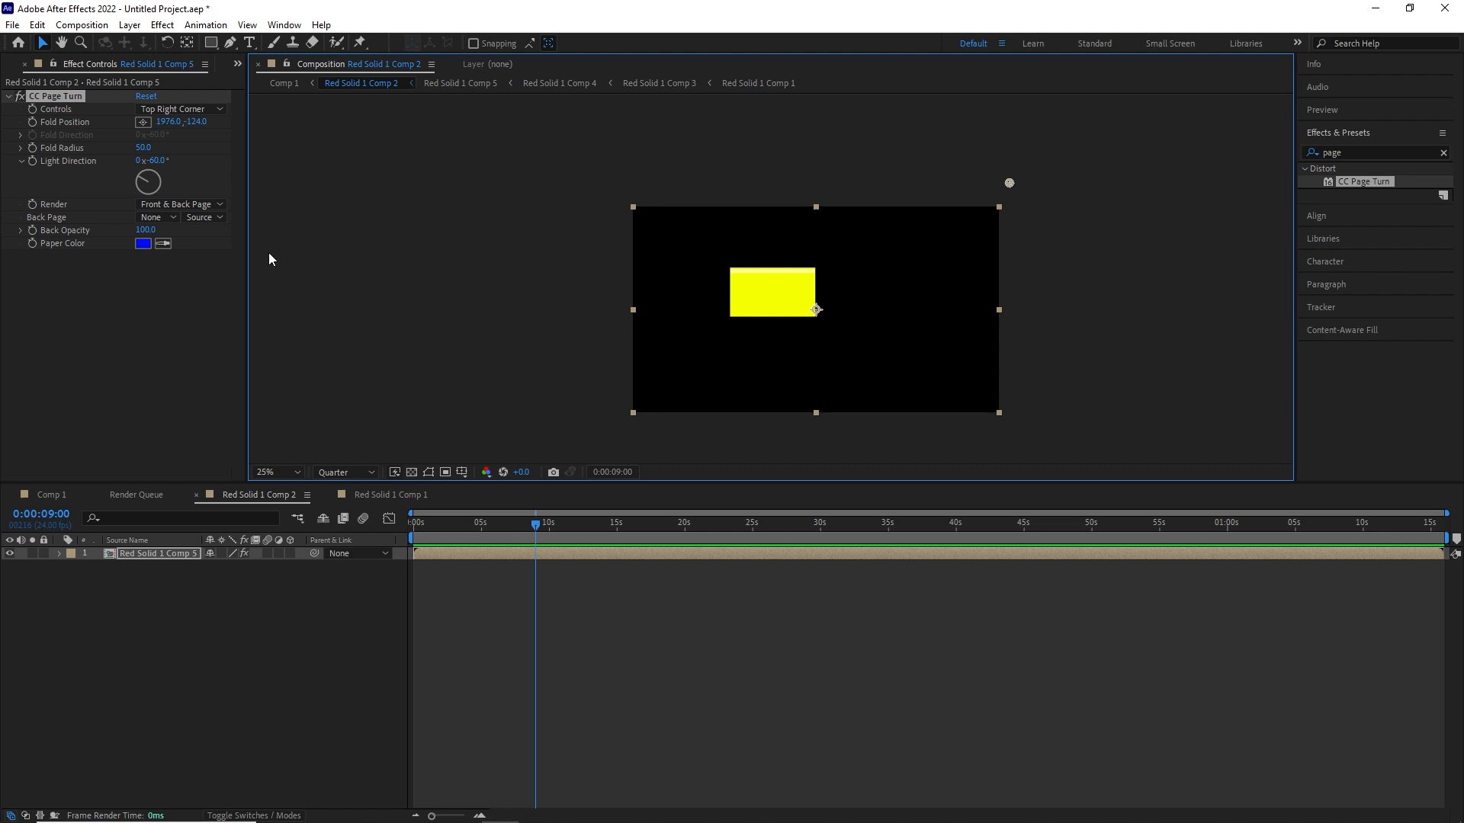
click(549, 527)
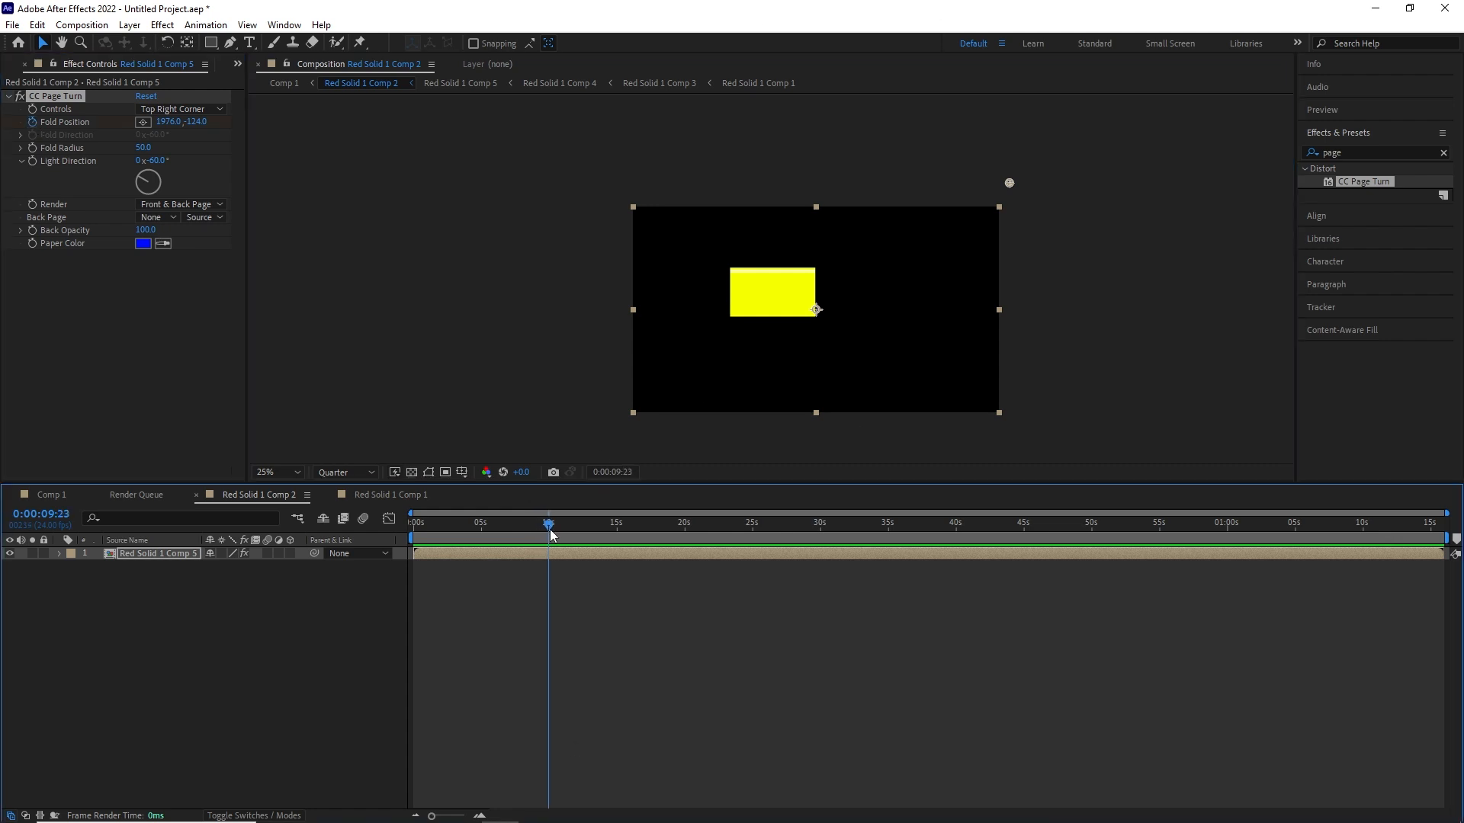
drag(1009, 183, 545, 199)
scroll(732, 278, up, 2)
- Keyframe the fifth fold's Fold Radius at about 167 near 10 s and at 50 at 10 s 12 frames
drag(143, 148, 1042, 193)
key(u)
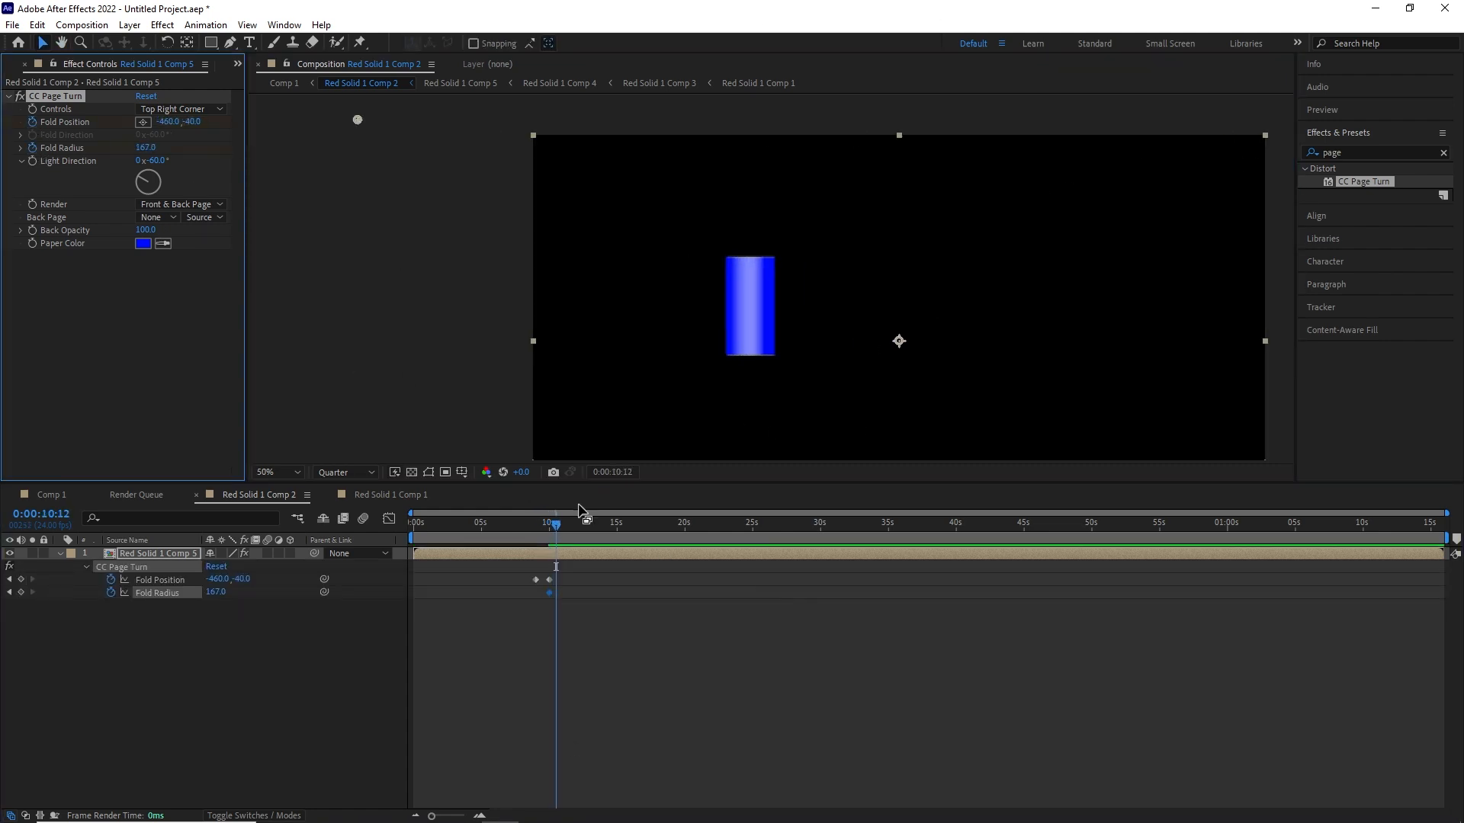
click(145, 148)
text(50)
key(Return)
- Scrub back to the start of the timeline and inspect the sheet in its unfolded state
scroll(922, 315, down, 1)
drag(558, 526, 412, 525)
scroll(919, 259, down, 1)
drag(920, 259, 842, 285)
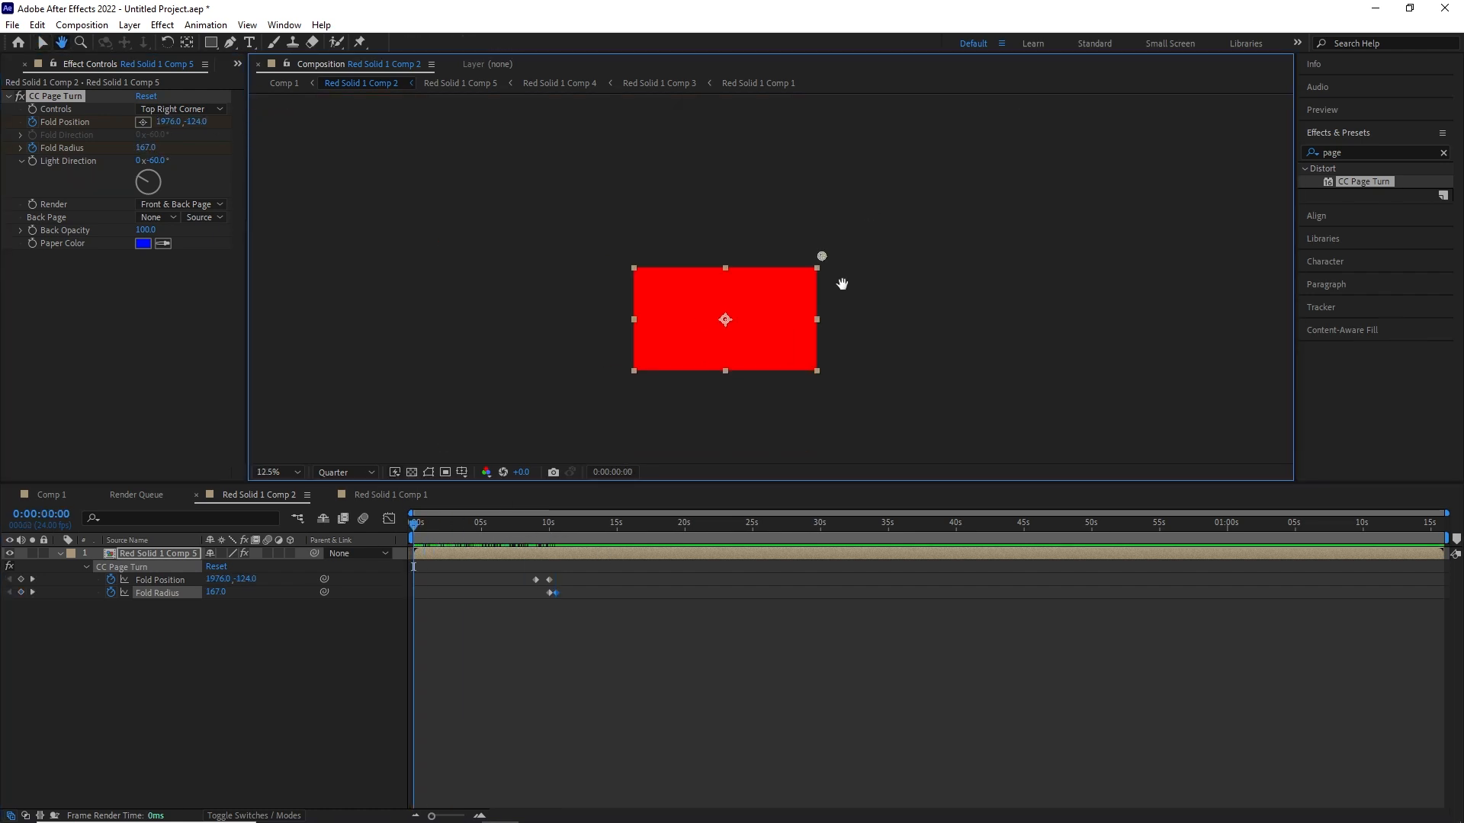
scroll(831, 381, up, 3)
drag(823, 395, 588, 327)
scroll(660, 387, down, 2)
- Move the playhead to 11 s, pre-compose the Red Solid 1 Comp 5 layer and apply CC Page Turn to the result
drag(413, 524, 563, 552)
click(772, 552)
key(ctrl+shift+c)
key(Return)
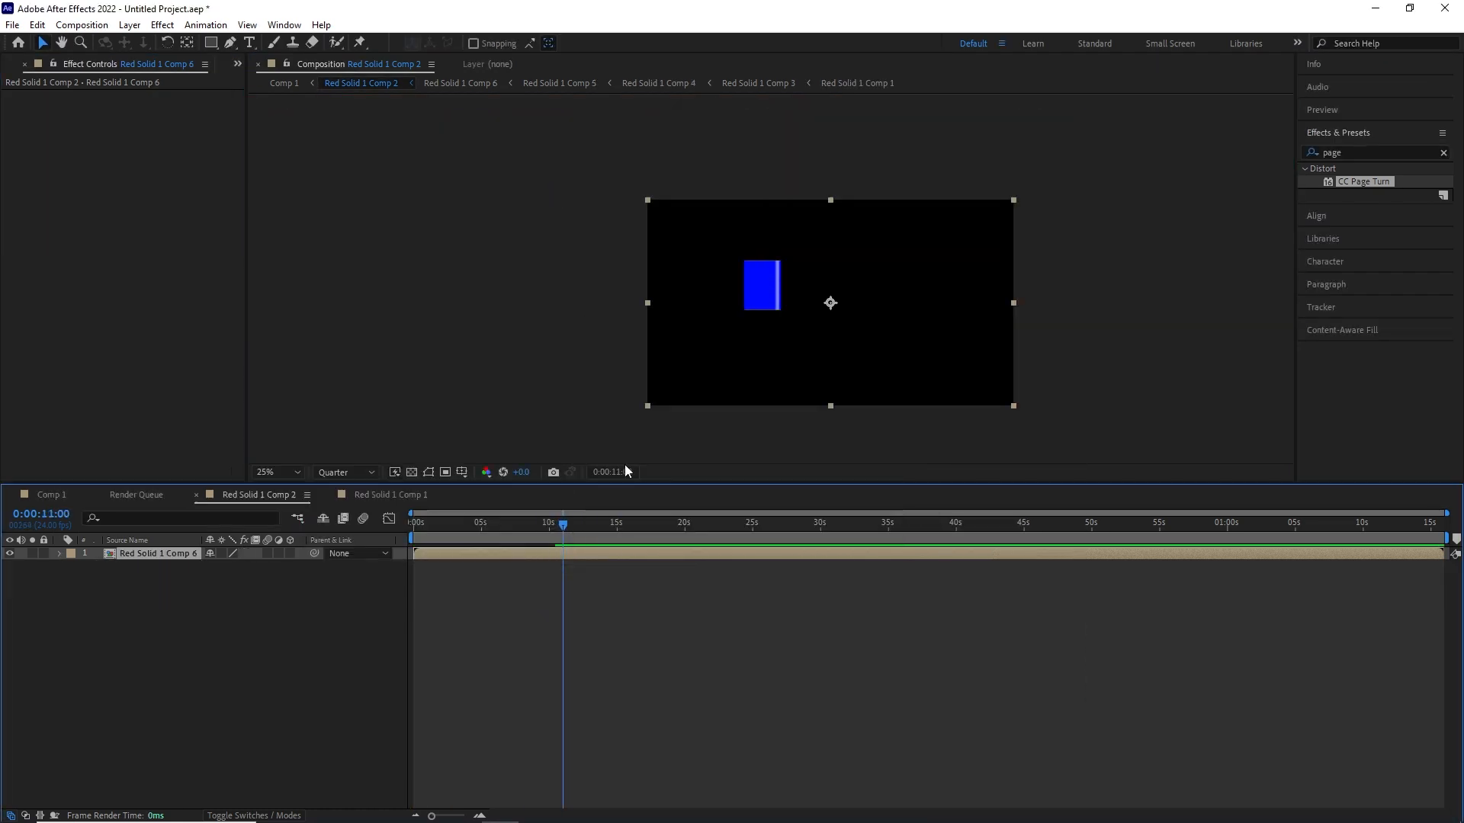
drag(1364, 182, 224, 177)
- Set the sixth fold's Paper Color to mint green, Back Page to None and Back Opacity to 100
click(146, 244)
drag(536, 347, 597, 381)
click(606, 283)
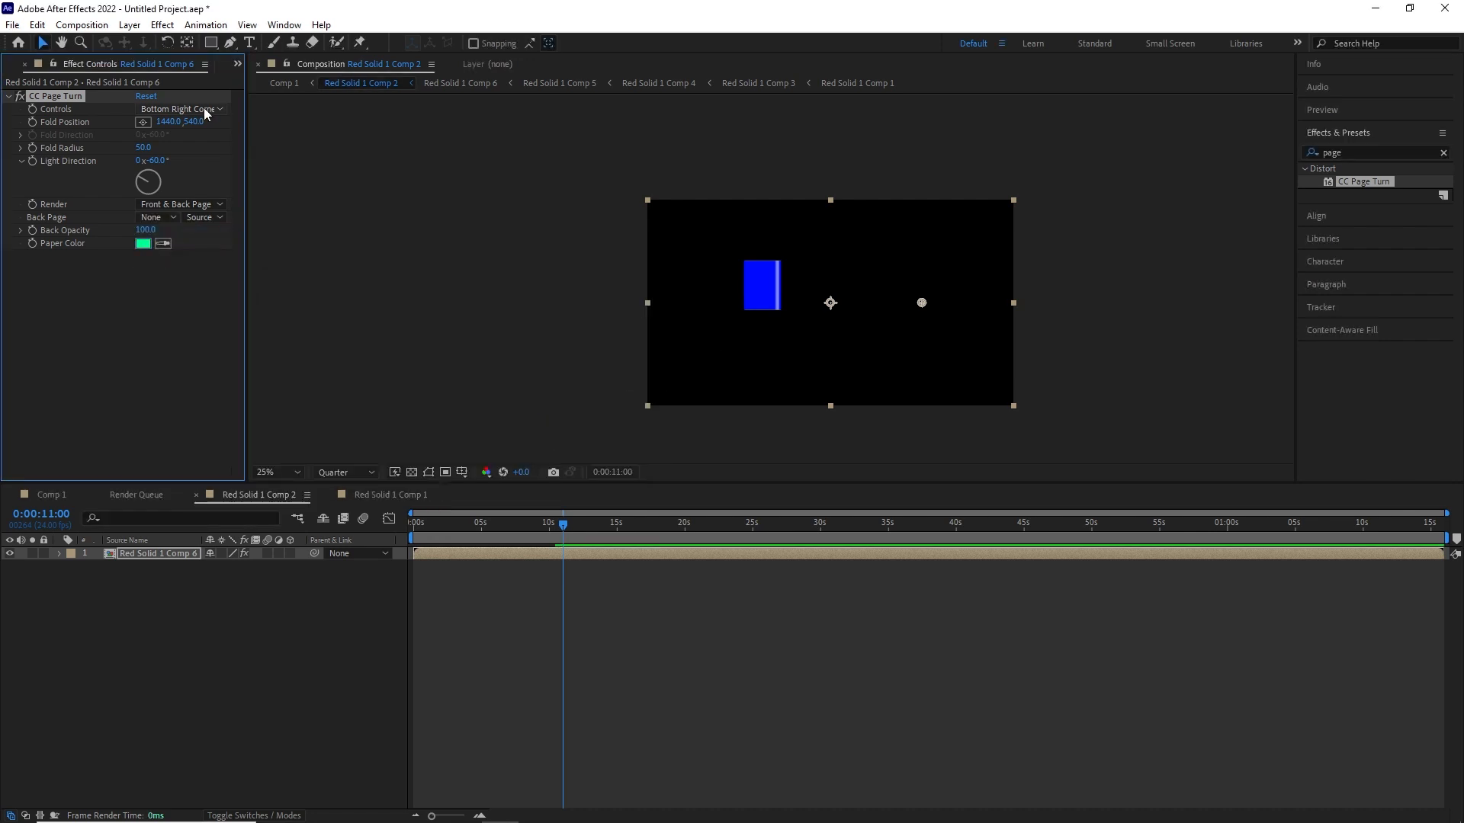
- Control the sixth fold from the Top Left Corner and keyframe its Fold Position from 11 s to about -692, 894 at 12 s
drag(922, 303, 516, 156)
click(612, 472)
key(Return)
drag(194, 121, 1052, 137)
scroll(761, 300, up, 4)
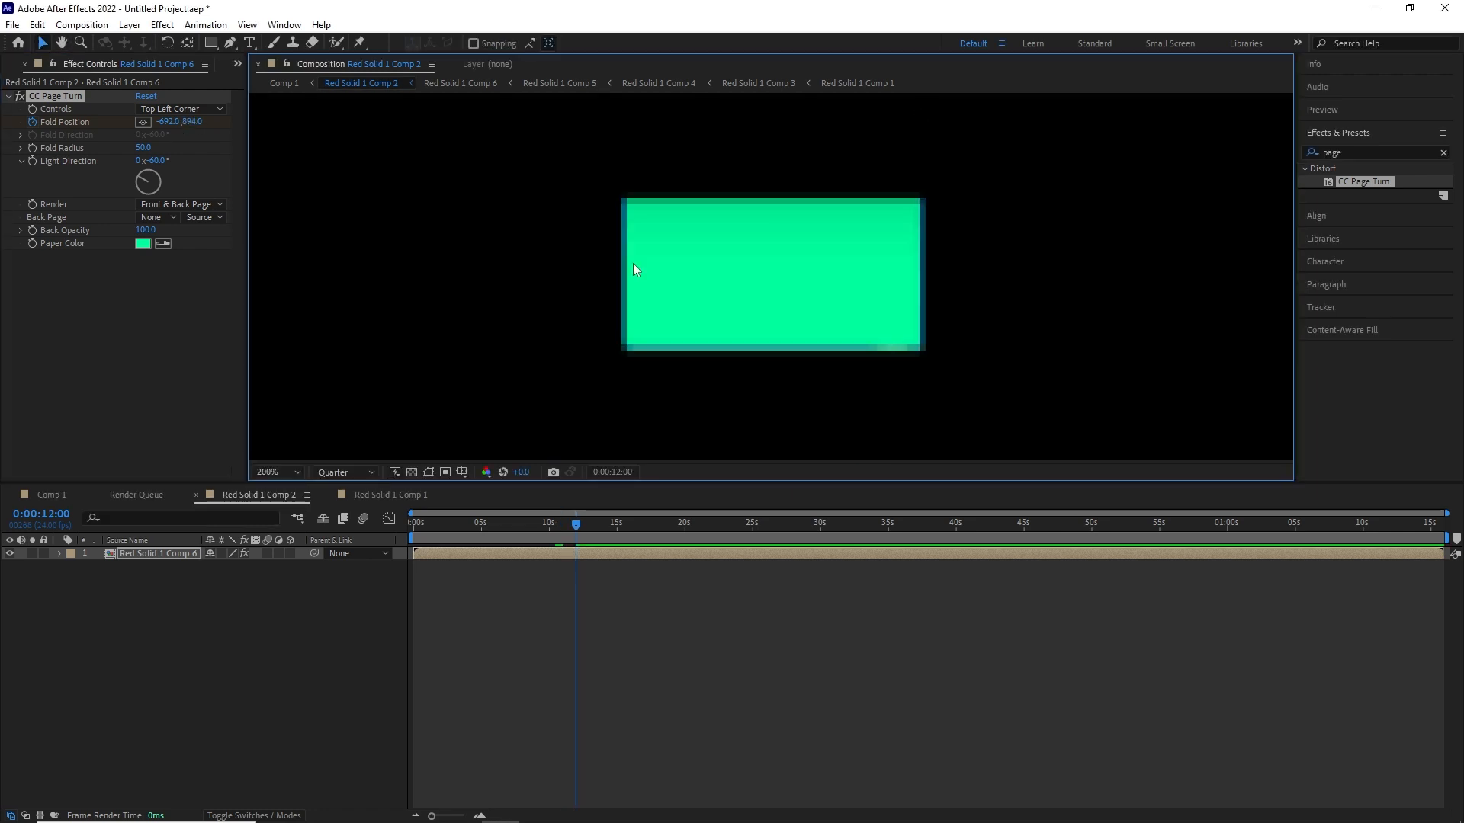
- Keyframe the sixth fold's Fold Radius at about 135 at 12 s and set Light Direction to about 190°
drag(142, 147, 350, 167)
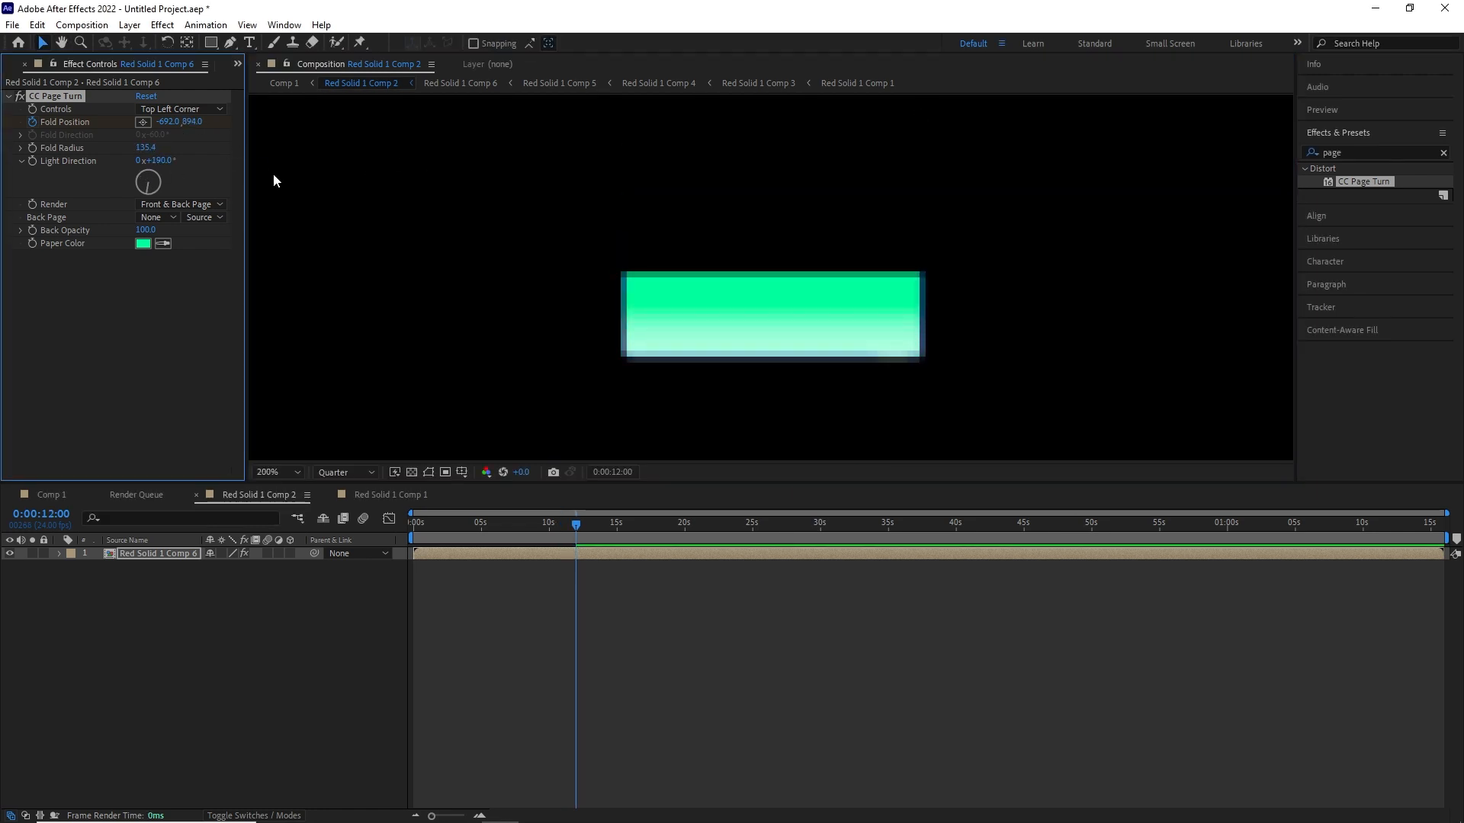
key(u)
- Add a smaller Fold Radius keyframe at 12 s 12 frames to flatten the green fold
click(612, 473)
double_click(655, 408)
text(112)
key(Return)
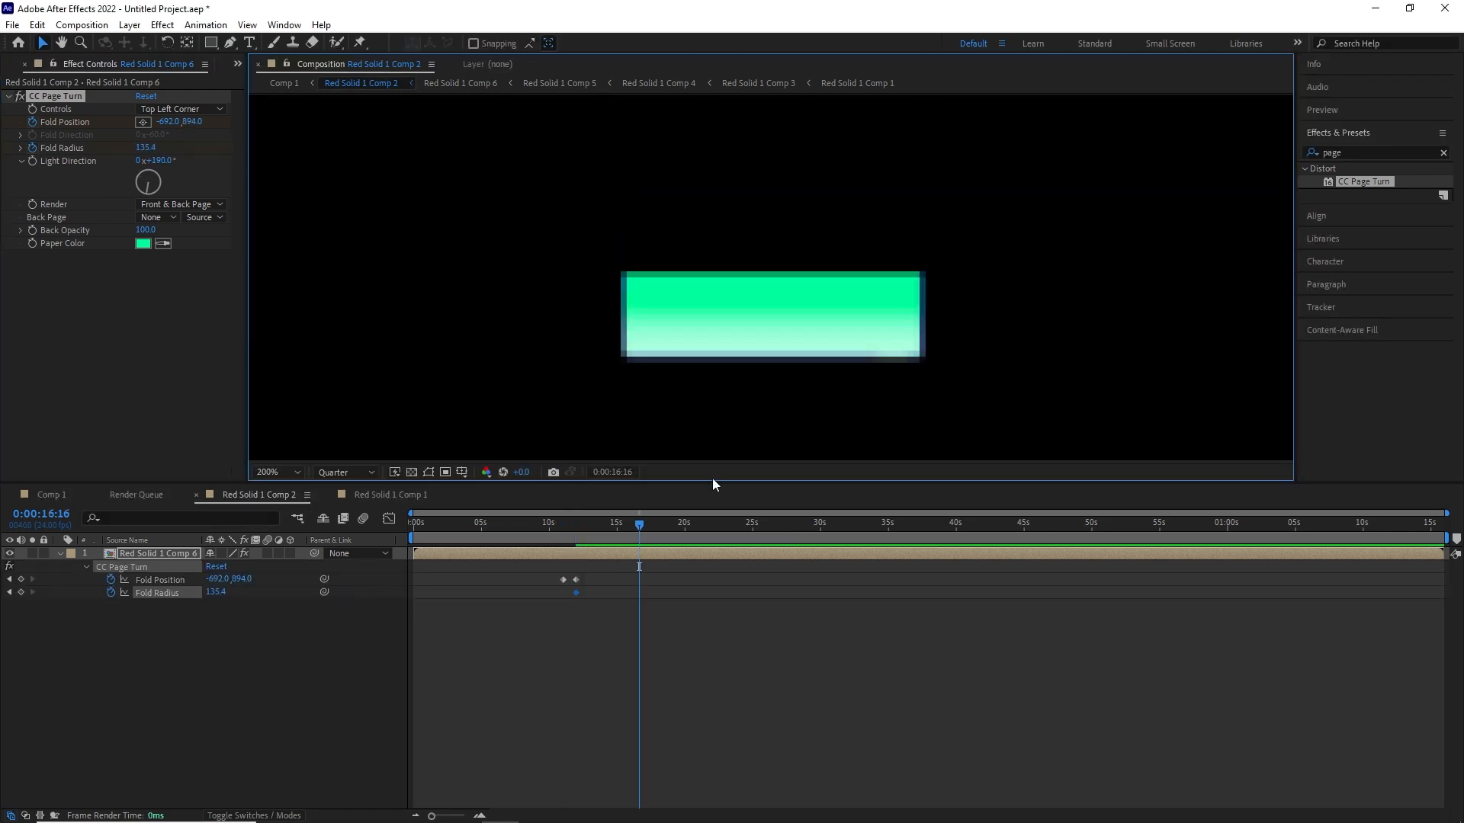
click(613, 472)
double_click(647, 408)
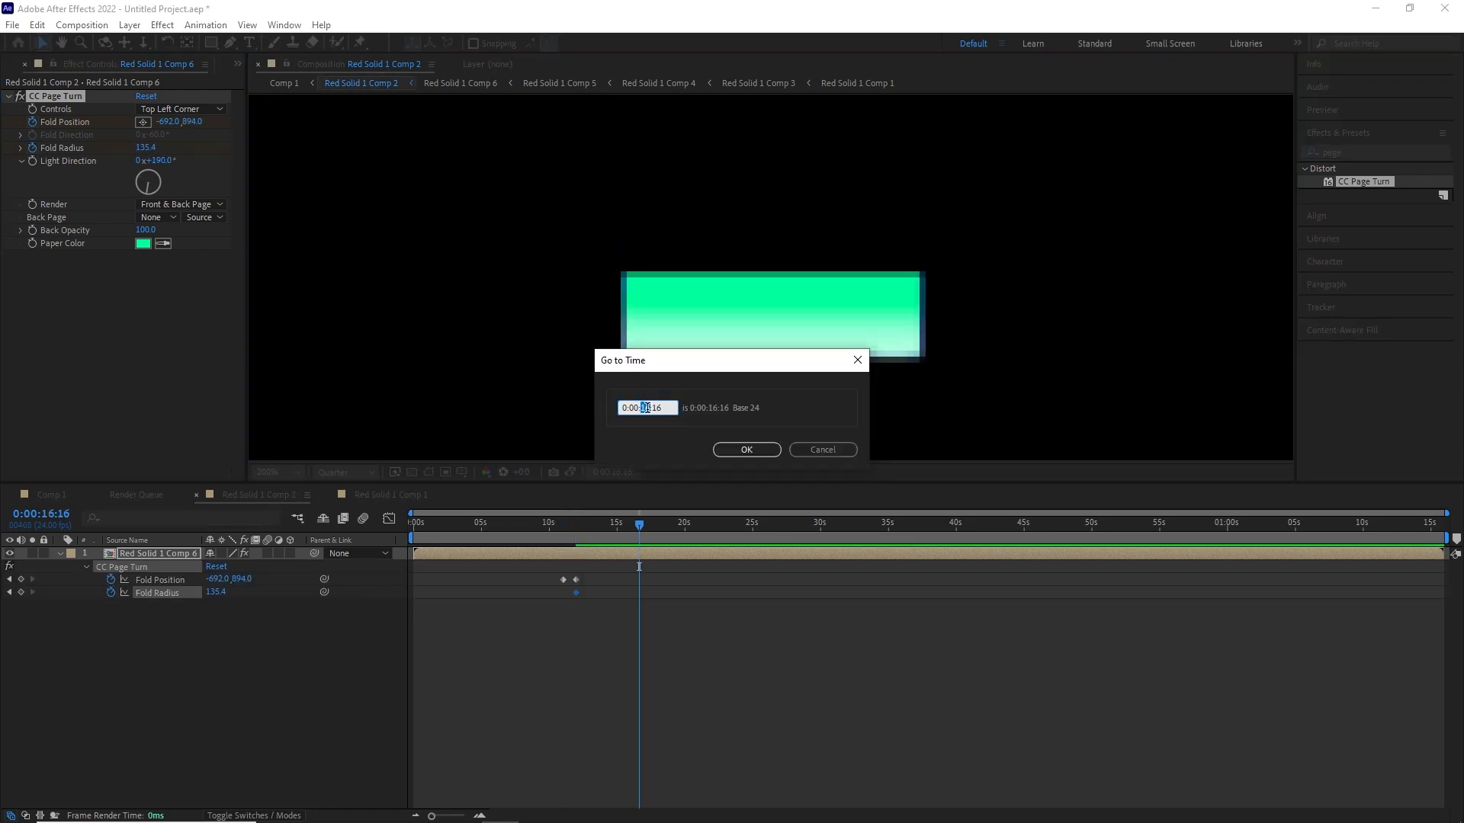
key(Return)
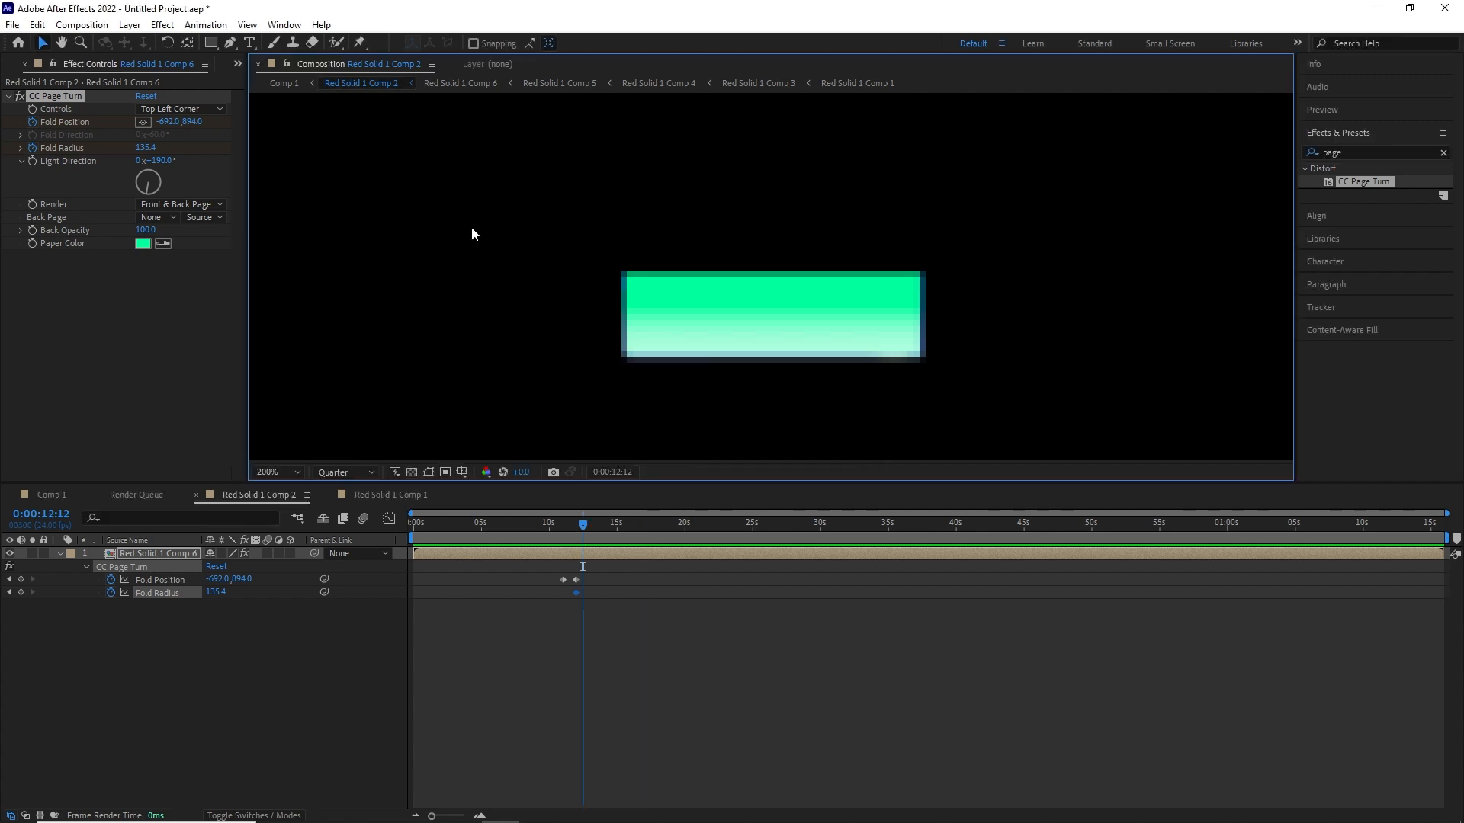
drag(145, 147, 157, 141)
- Move the playhead to 13 s, pre-compose the Red Solid 1 Comp 6 layer and apply CC Page Turn to the result
drag(526, 525, 596, 529)
scroll(503, 351, down, 4)
key(ctrl+shift+c)
key(Return)
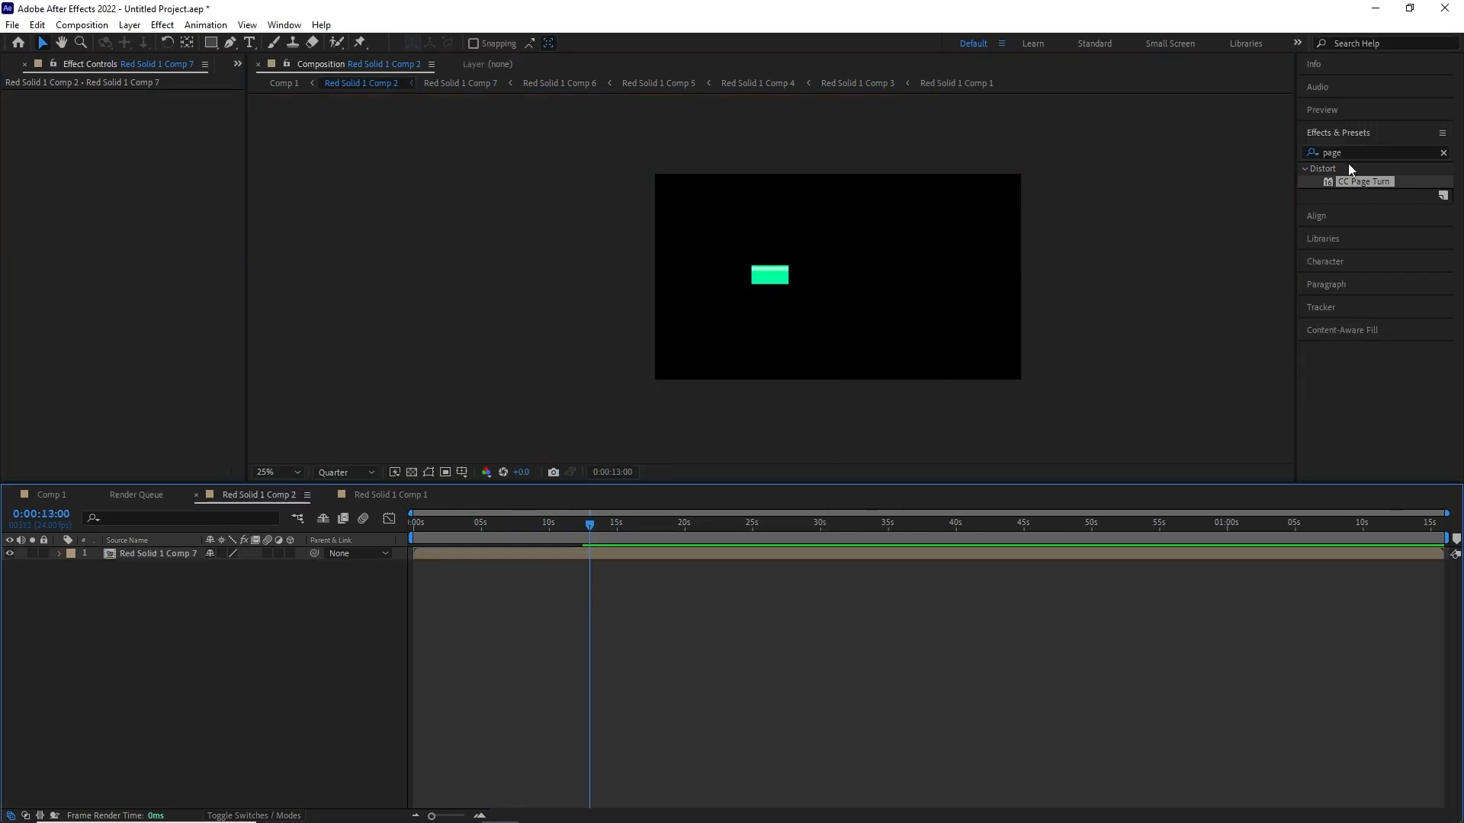
drag(1361, 182, 147, 252)
- Set the seventh fold's Paper Color to cyan, Back Page to None and Back Opacity to 100
click(145, 246)
drag(453, 301, 497, 256)
click(608, 282)
click(158, 218)
click(150, 231)
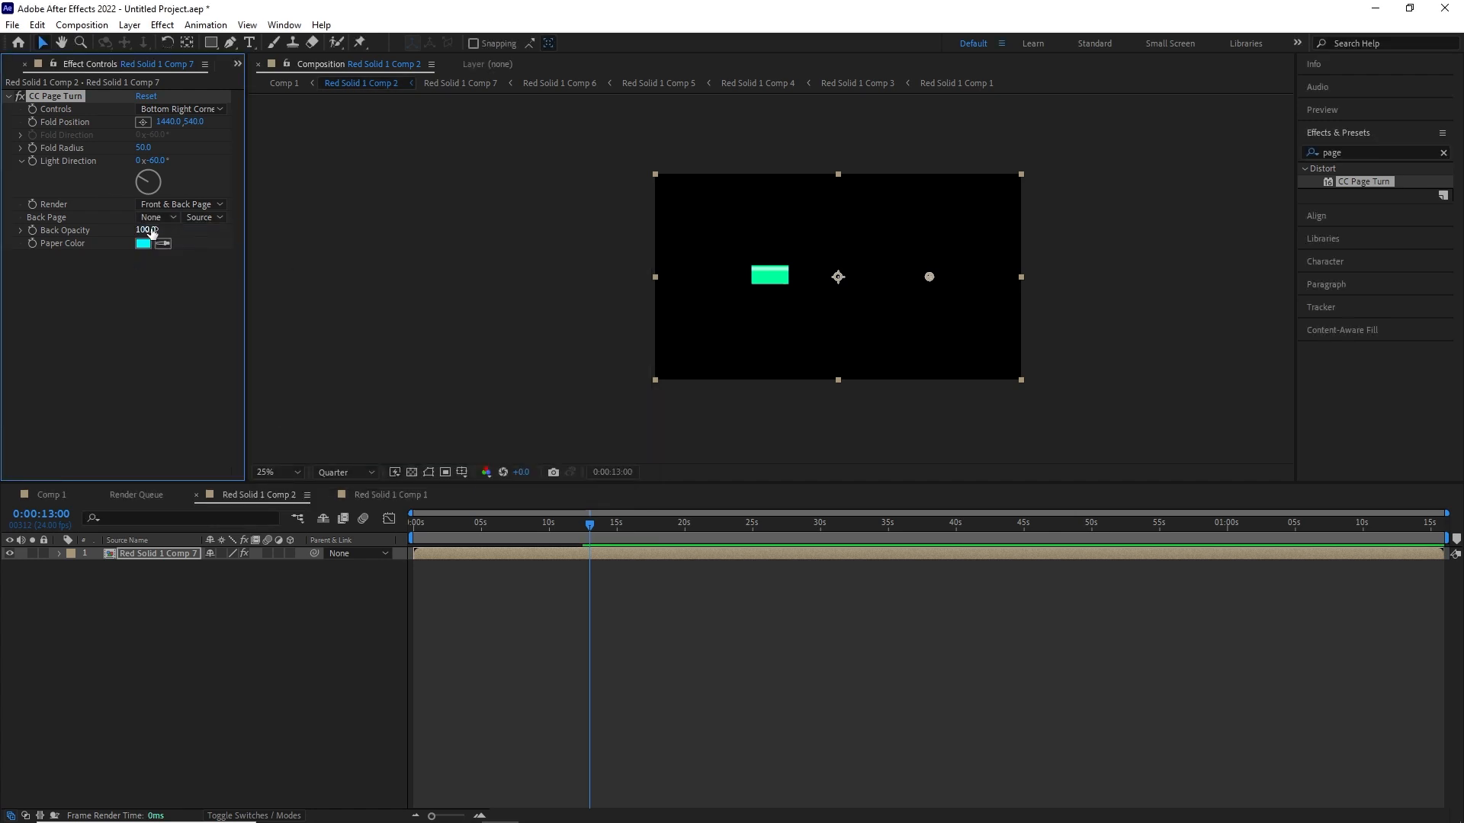
- Control the seventh fold from the Bottom Left Corner and keyframe its fold point below the frame's bottom-left corner at 13 s
click(181, 110)
click(225, 182)
scroll(459, 262, up, 2)
drag(1088, 276, 1056, 425)
scroll(1096, 436, down, 2)
drag(913, 339, 647, 408)
click(32, 122)
- Keyframe the seventh fold's Fold Position at about 1202, 1363 at 14 s
click(623, 474)
text(4:00)
click(747, 449)
drag(192, 122, 1395, 137)
scroll(771, 278, up, 2)
scroll(713, 301, up, 2)
- Keyframe the seventh fold's Fold Radius at about 94 at 14 s and set Light Direction to 90°
drag(504, 174, 288, 163)
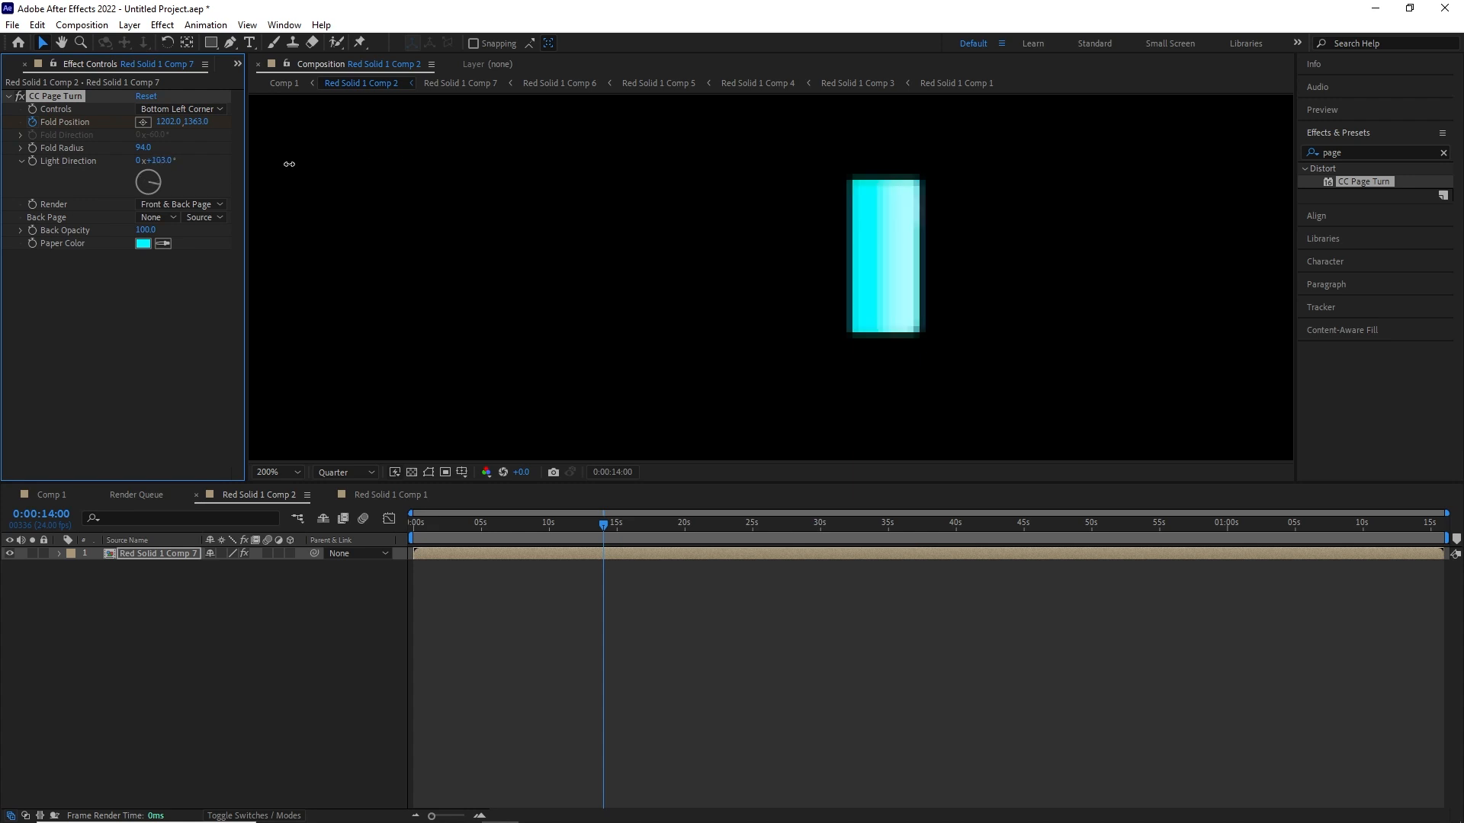
scroll(816, 280, down, 4)
scroll(816, 280, up, 2)
key(u)
click(32, 148)
- Add a Fold Radius keyframe of 50 at 14 s 12 frames to flatten the cyan fold
click(612, 472)
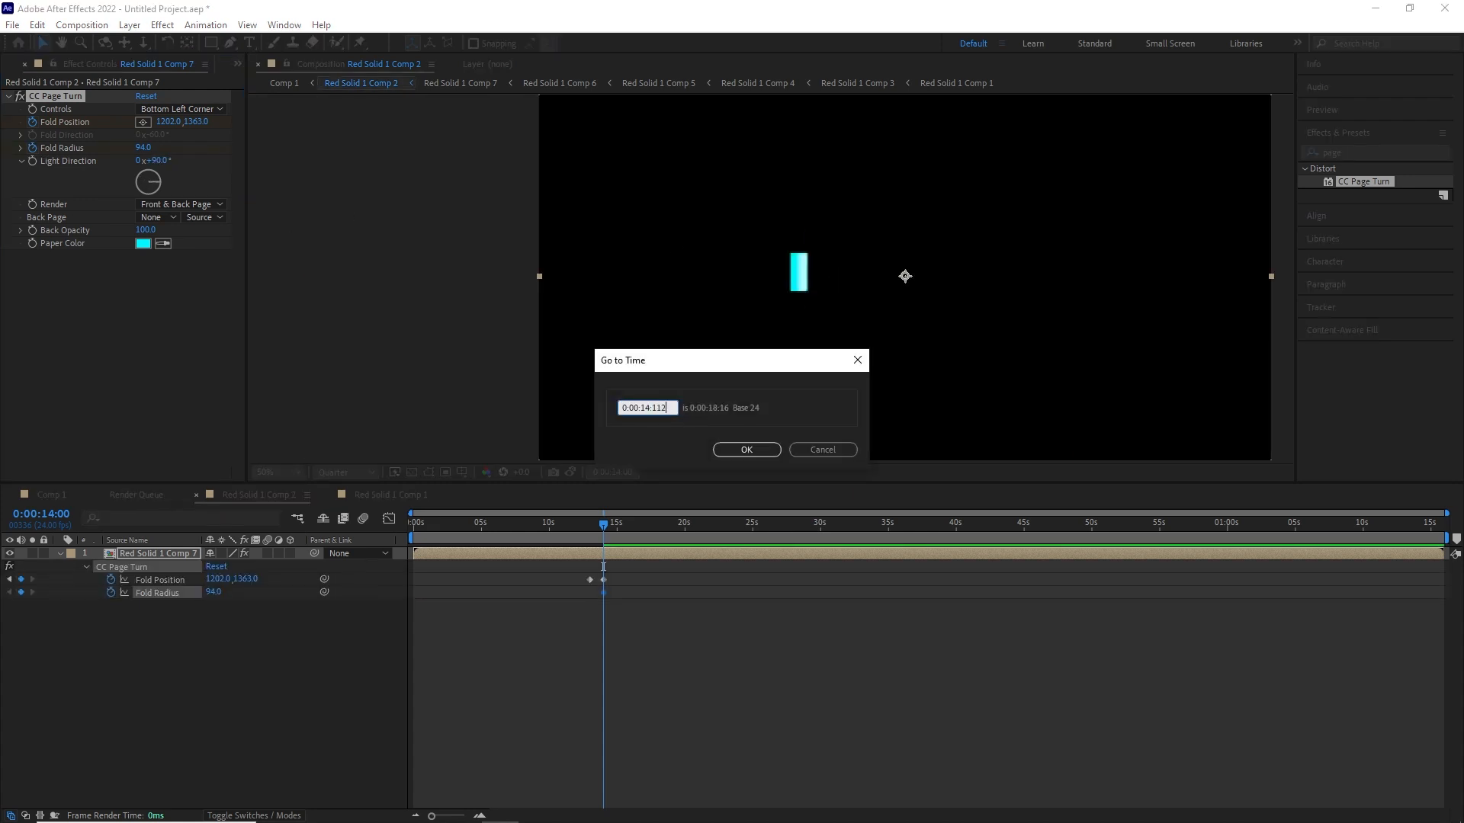
key(BackSpace)
key(BackSpace)
text(2)
key(Return)
click(144, 148)
text(50)
key(Return)
- Move the playhead to 15 s, pre-compose the Red Solid 1 Comp 7 layer and apply CC Page Turn to the result
click(612, 472)
drag(665, 409, 652, 409)
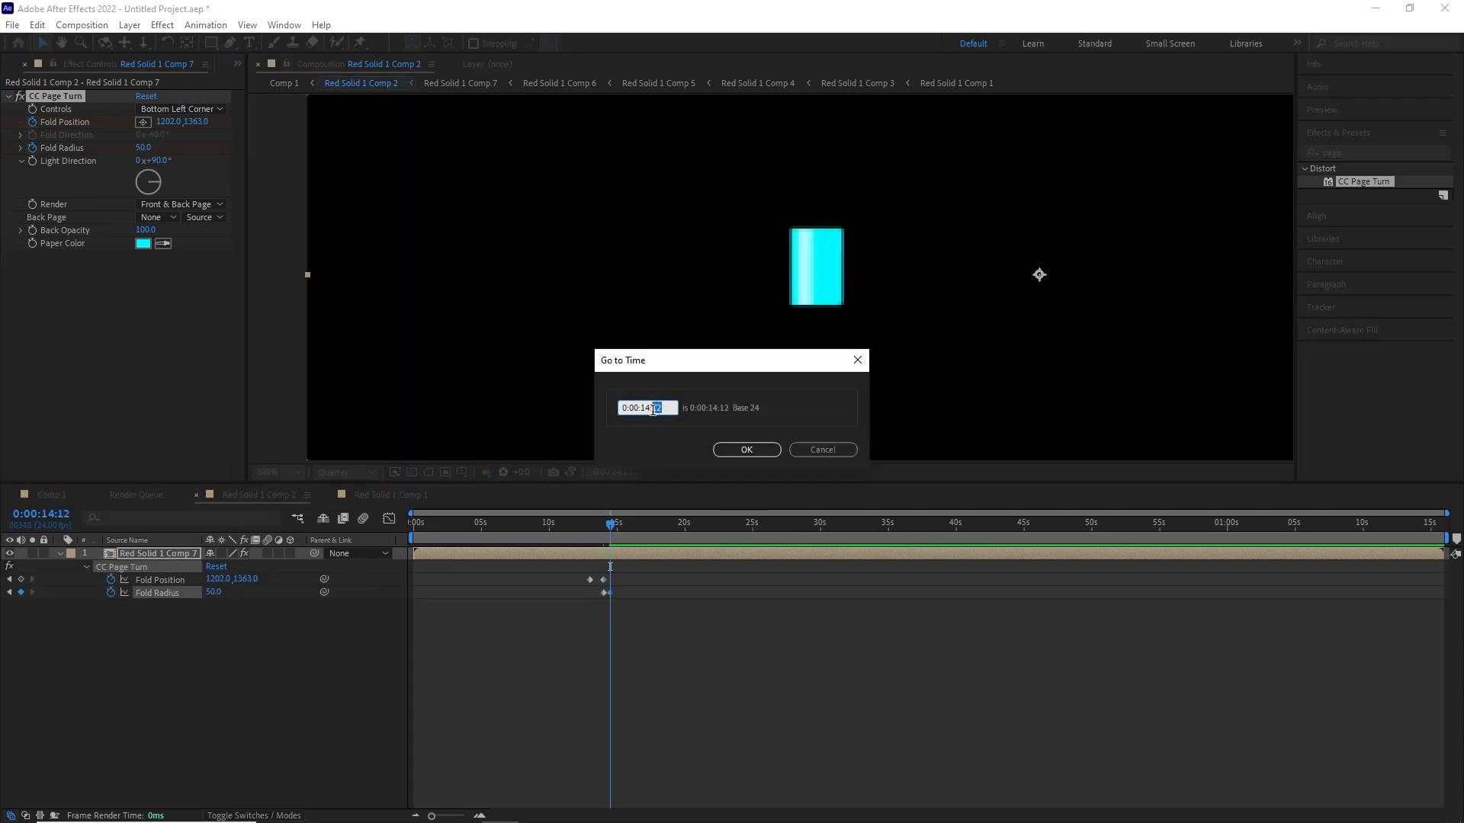
key(Return)
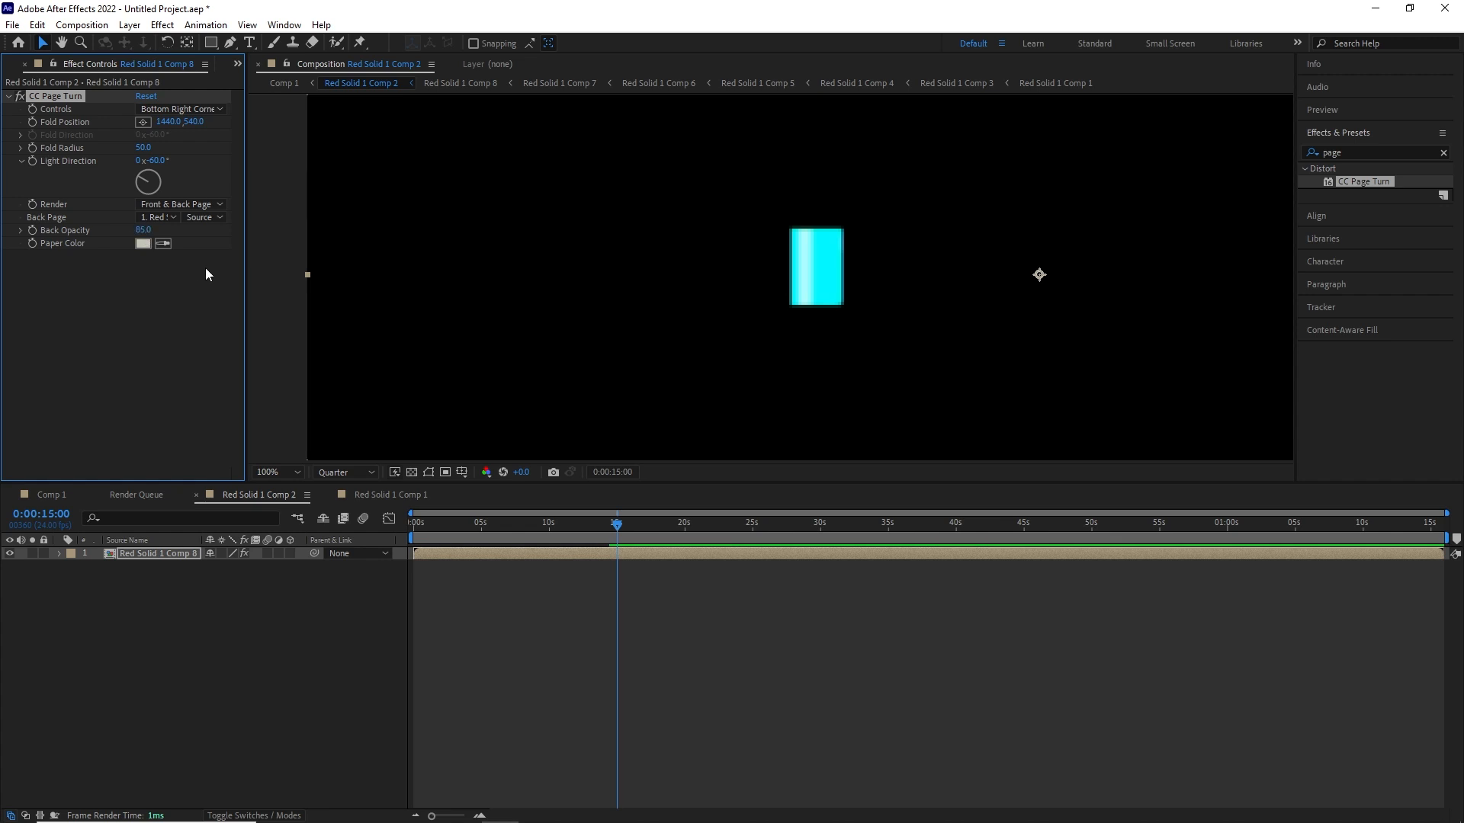
- Set the eighth fold's Back Opacity to 100 and its Paper Color to red
drag(138, 230, 147, 230)
click(143, 244)
click(487, 470)
drag(434, 305, 556, 239)
click(604, 282)
scroll(861, 334, down, 1)
- Control the eighth fold from the Top Left Corner and keyframe its fold point just outside the frame's top-left corner at 15 s
click(182, 109)
click(223, 150)
drag(1088, 278, 471, 79)
scroll(670, 247, down, 1)
click(32, 122)
- Keyframe the eighth fold's Fold Position at about -178, 1065 at 16 s and set its Back Page to None
click(612, 473)
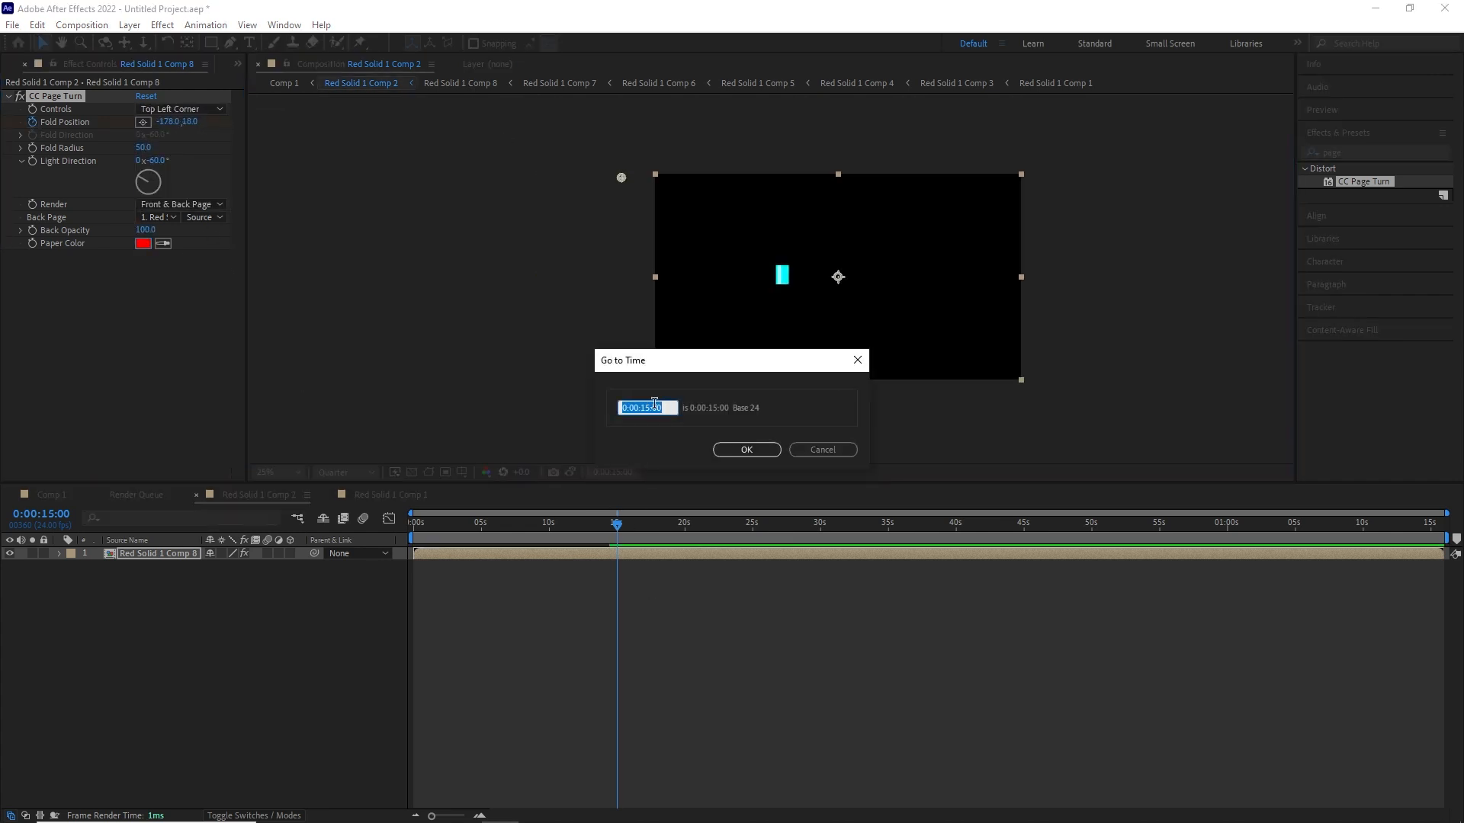
text(1600)
key(Return)
drag(189, 122, 968, 233)
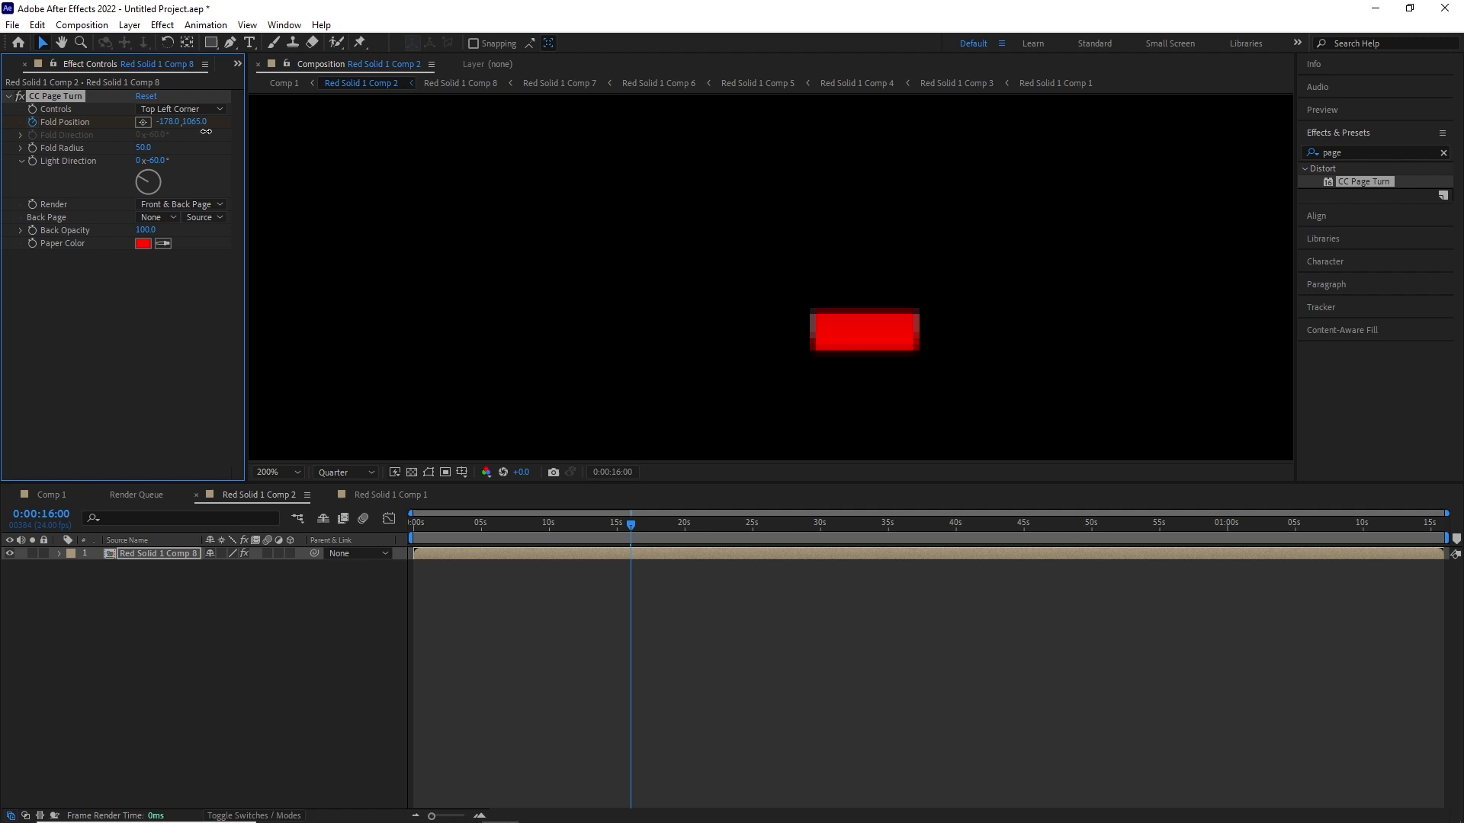
drag(504, 148, 464, 180)
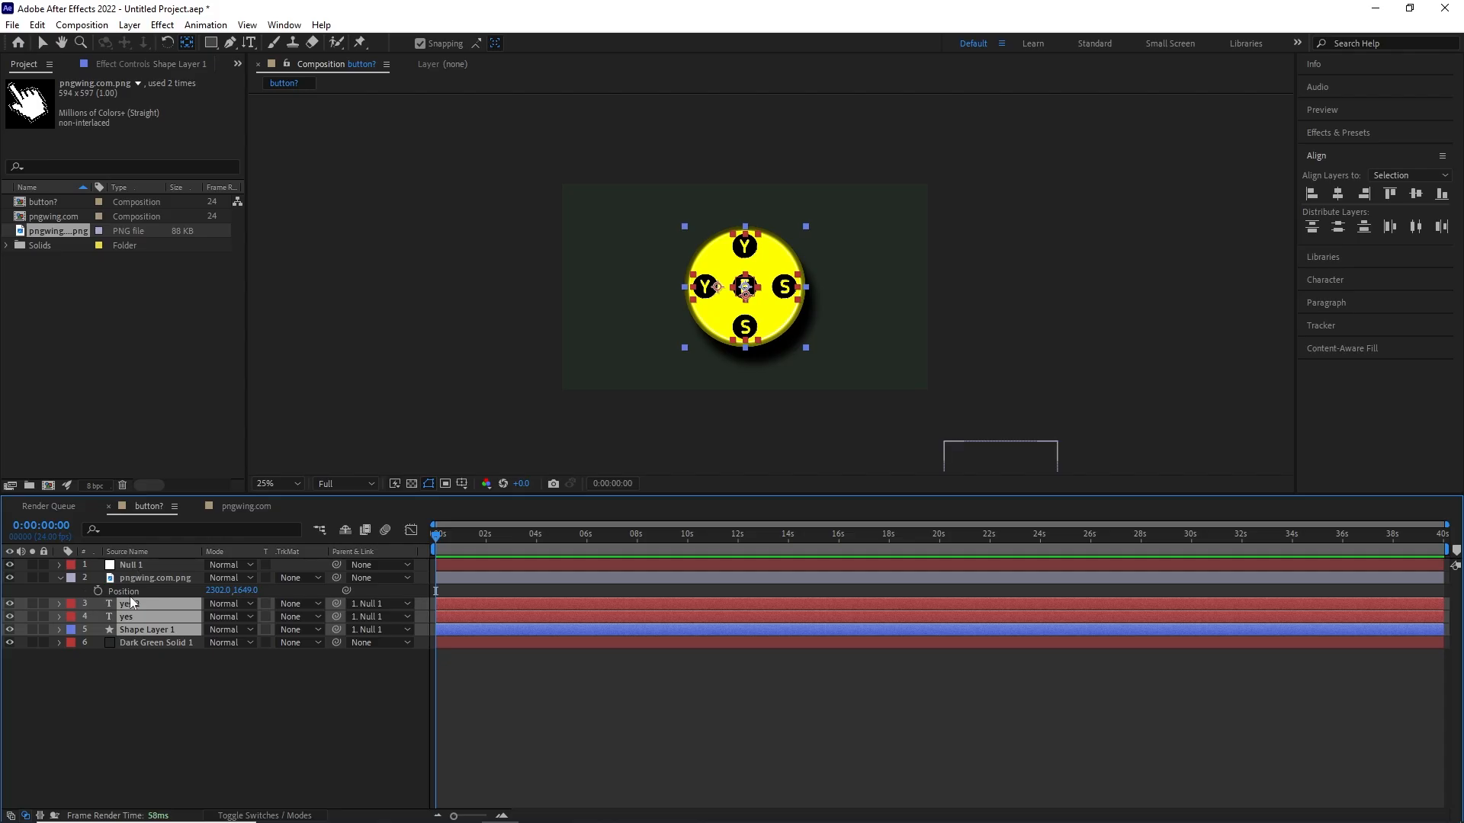
- Examine the anchor points of the yes 2, yes and Shape Layer 1 layers in the button composition
click(157, 606)
shift+click(154, 629)
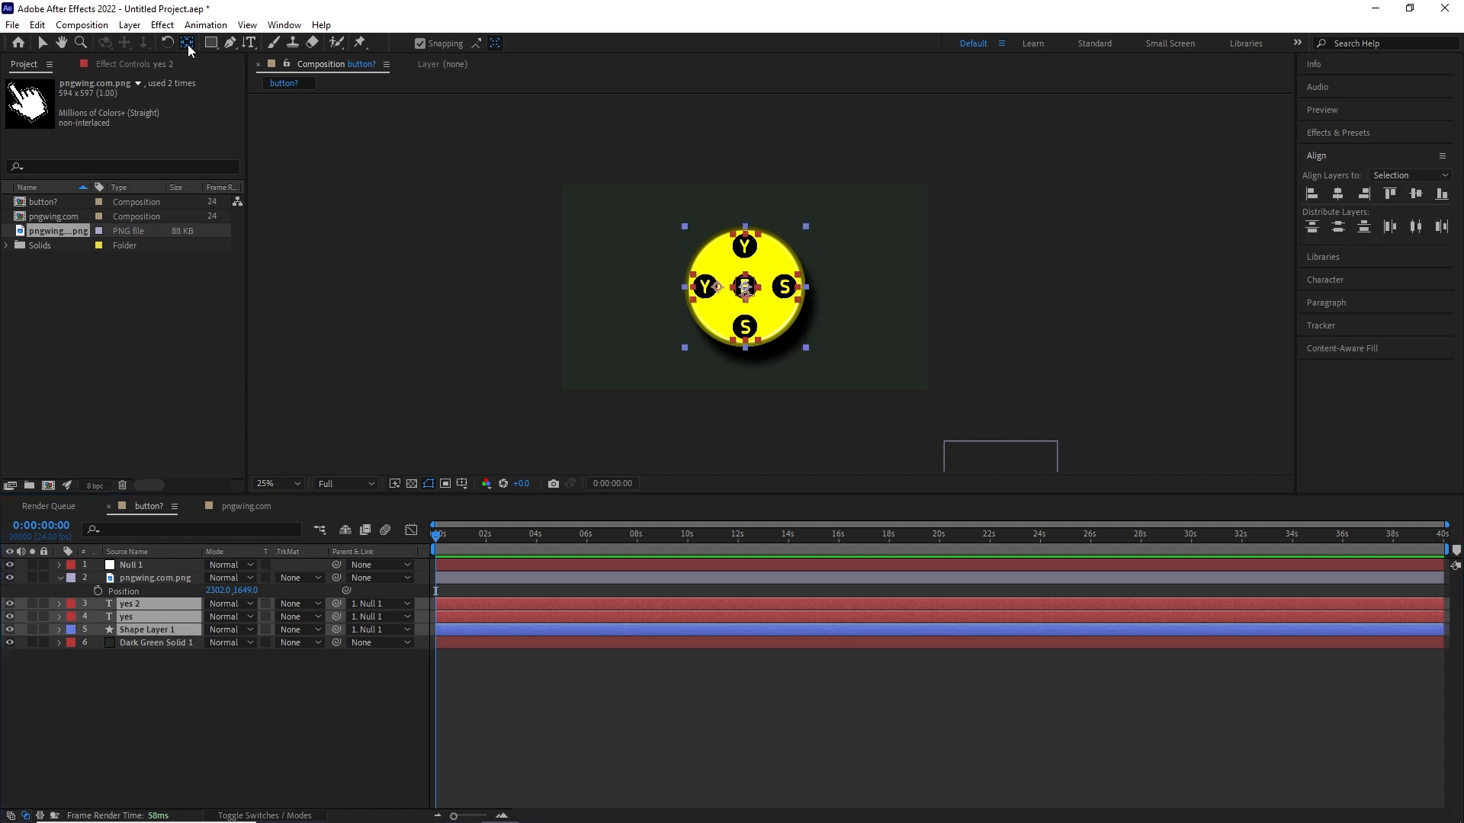
scroll(767, 280, up, 4)
click(204, 743)
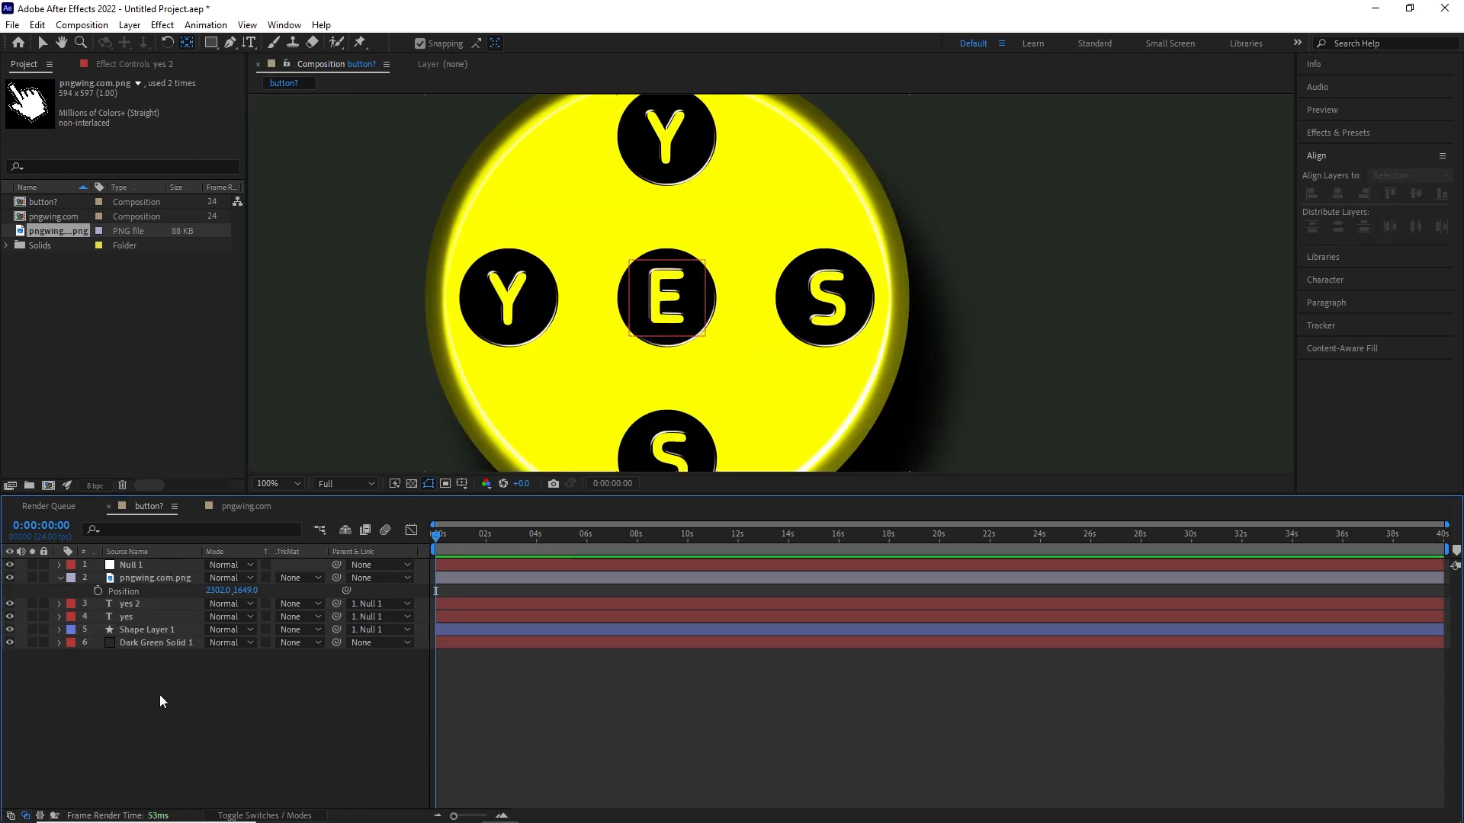
- Parent the pngwing.com.png layer to Null 1
click(154, 578)
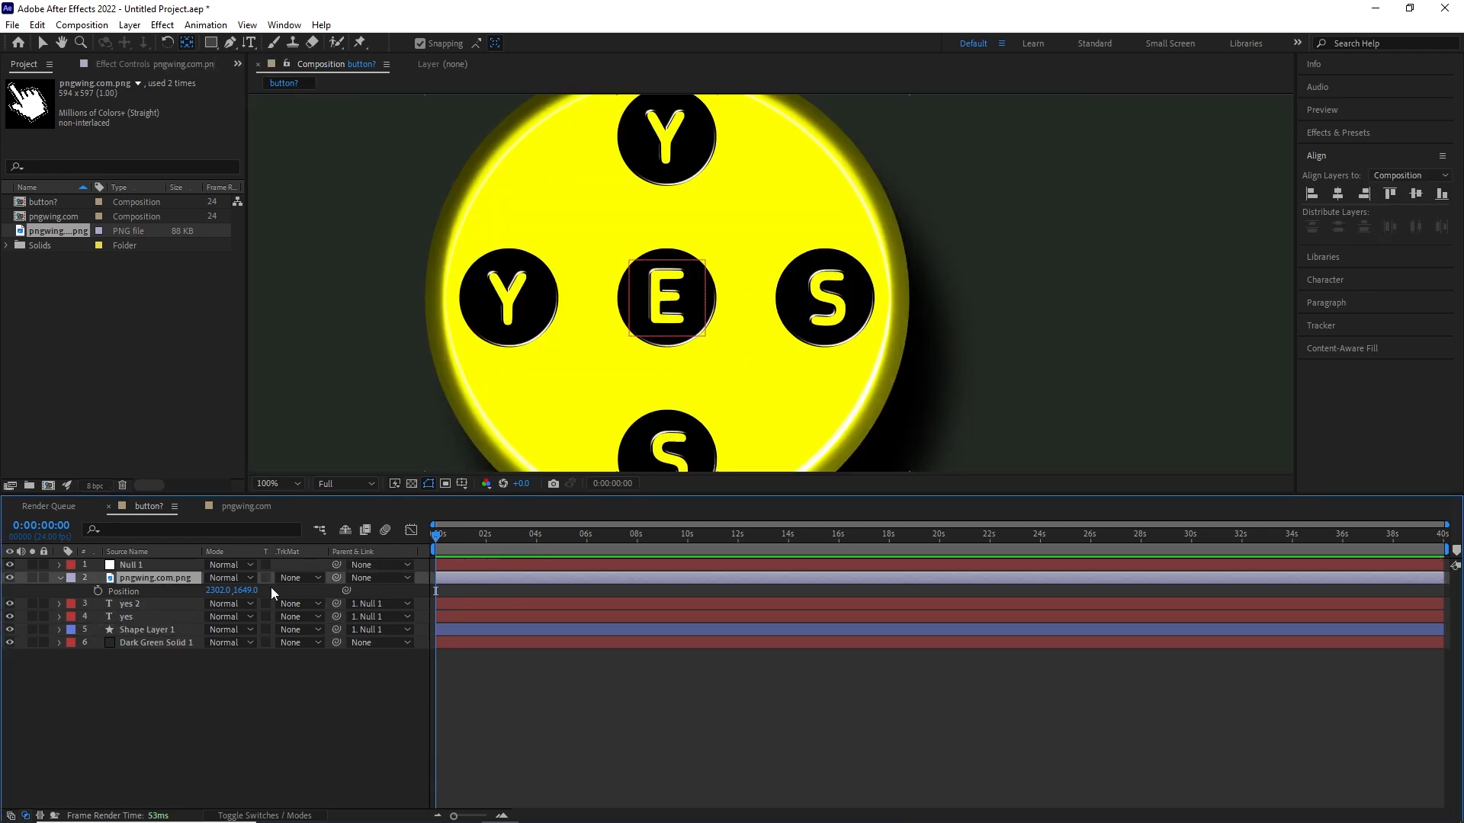
drag(336, 578, 278, 565)
- Keyframe the Scale of Null 1 at 0 s and set it to 0%
click(167, 565)
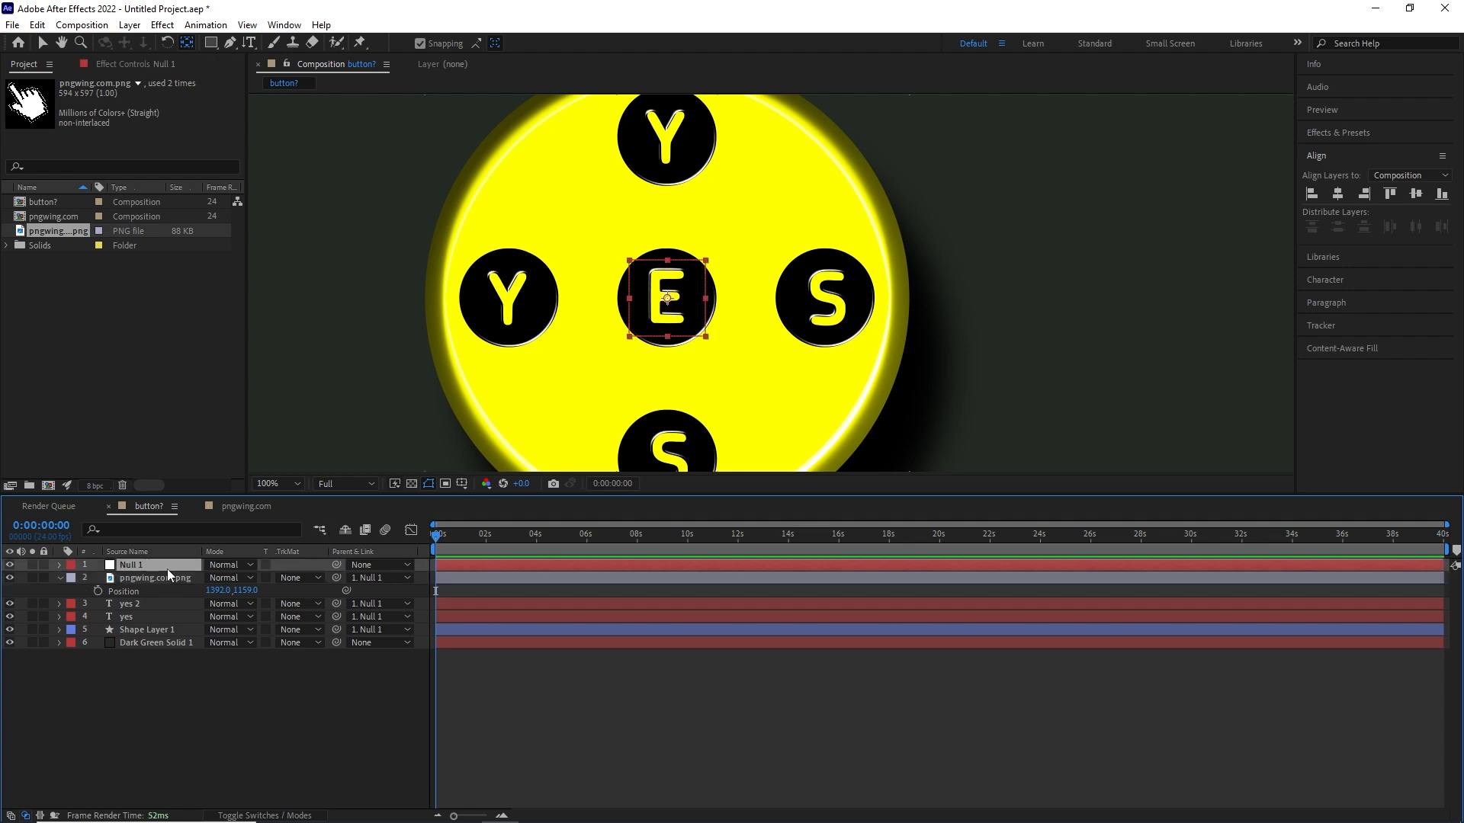
key(s)
click(98, 578)
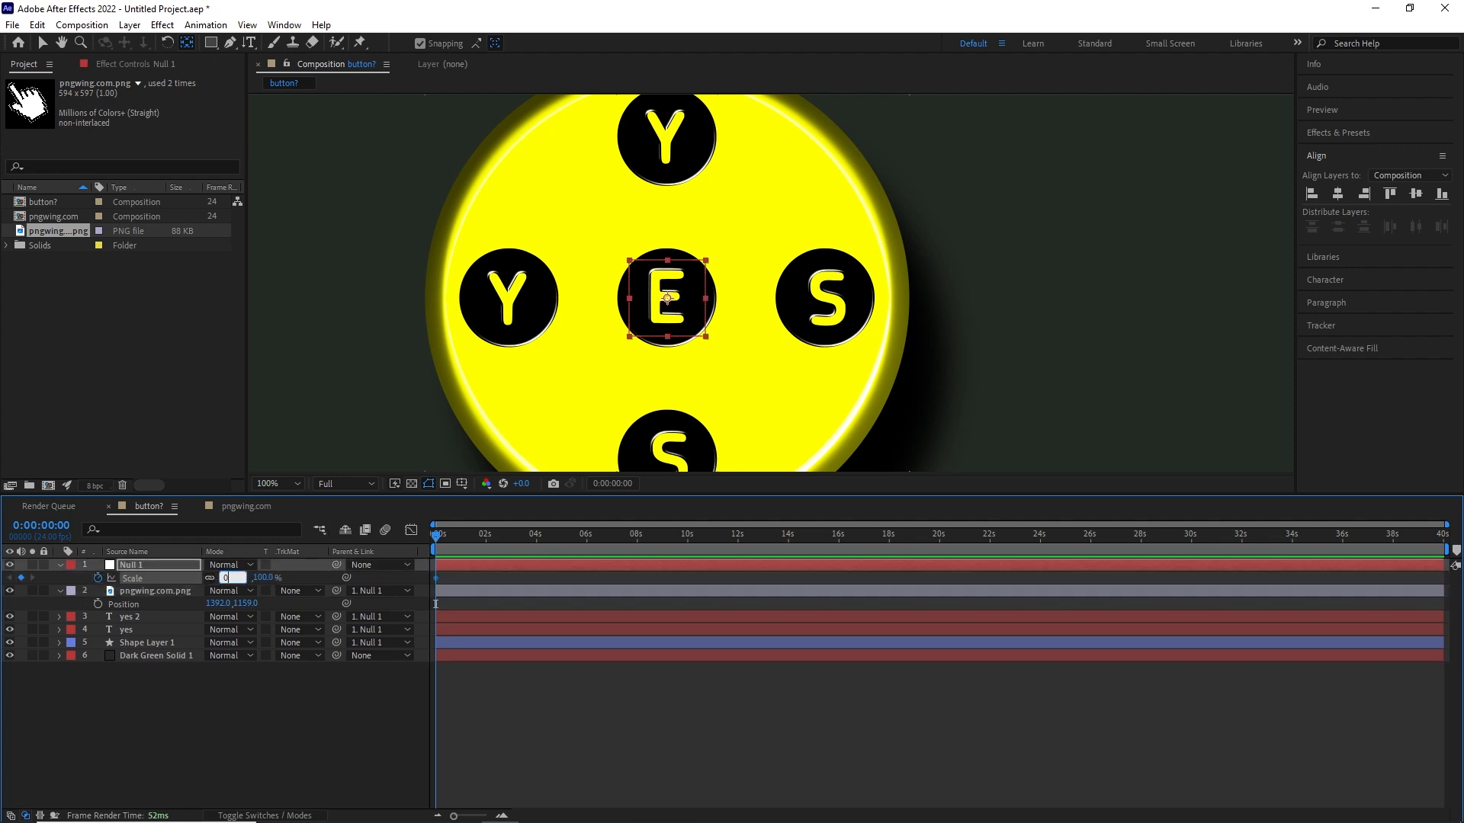
key(Return)
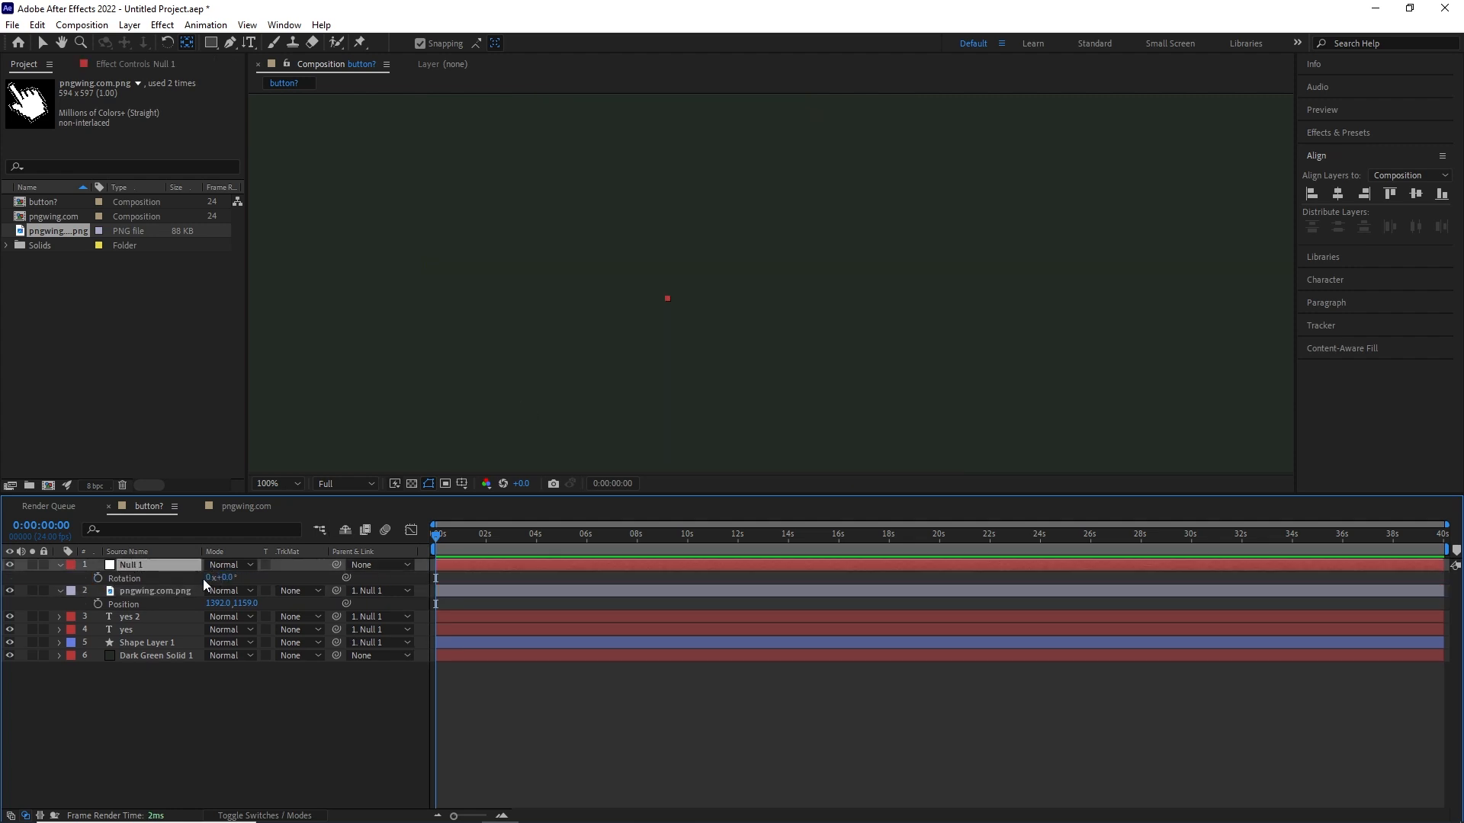
- Keyframe Null 1's Rotation at 0 s with -3 full revolutions and reveal its transform properties at 2 s
drag(208, 581, 205, 584)
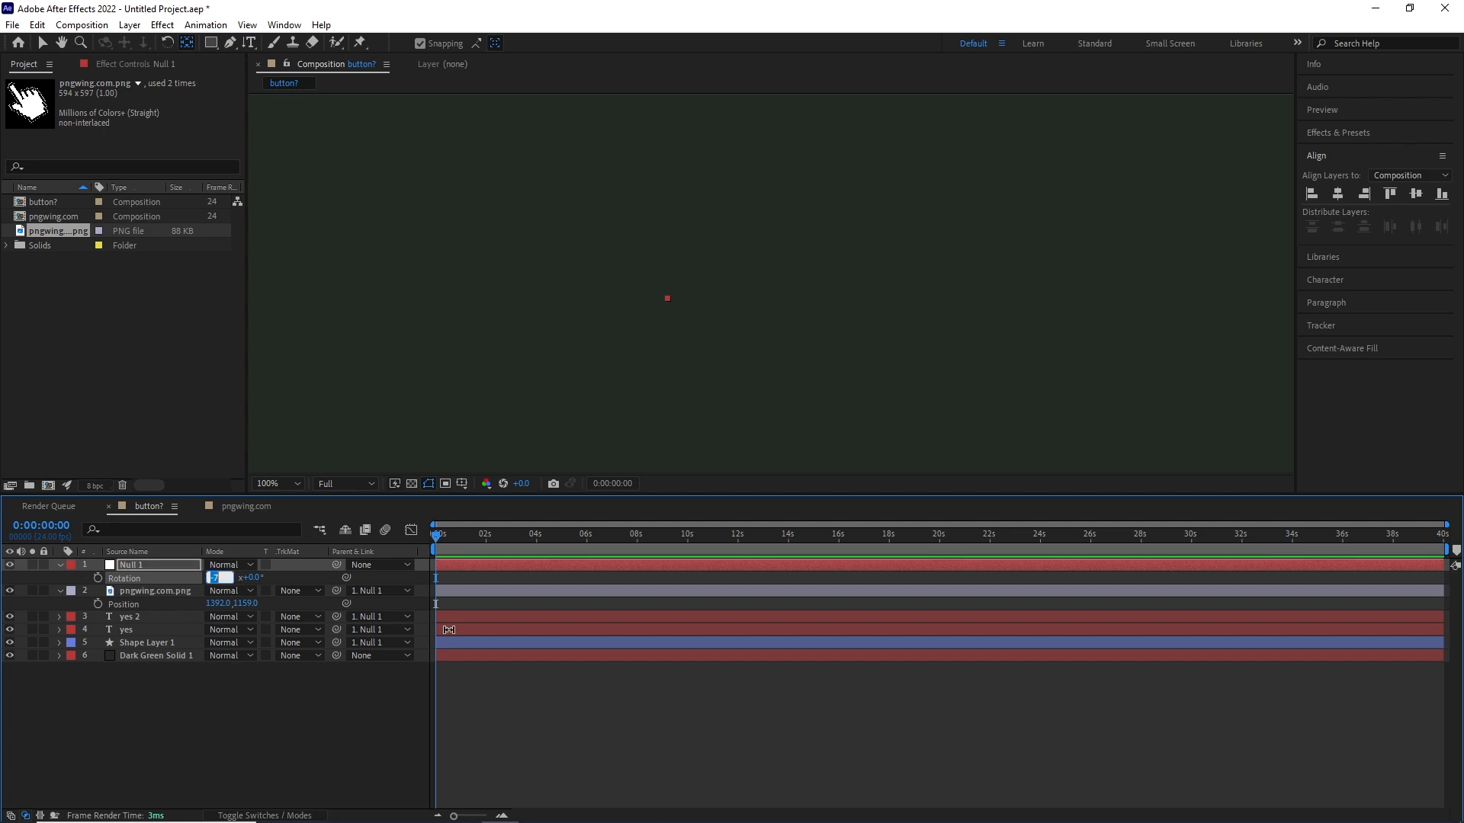
click(98, 578)
click(485, 537)
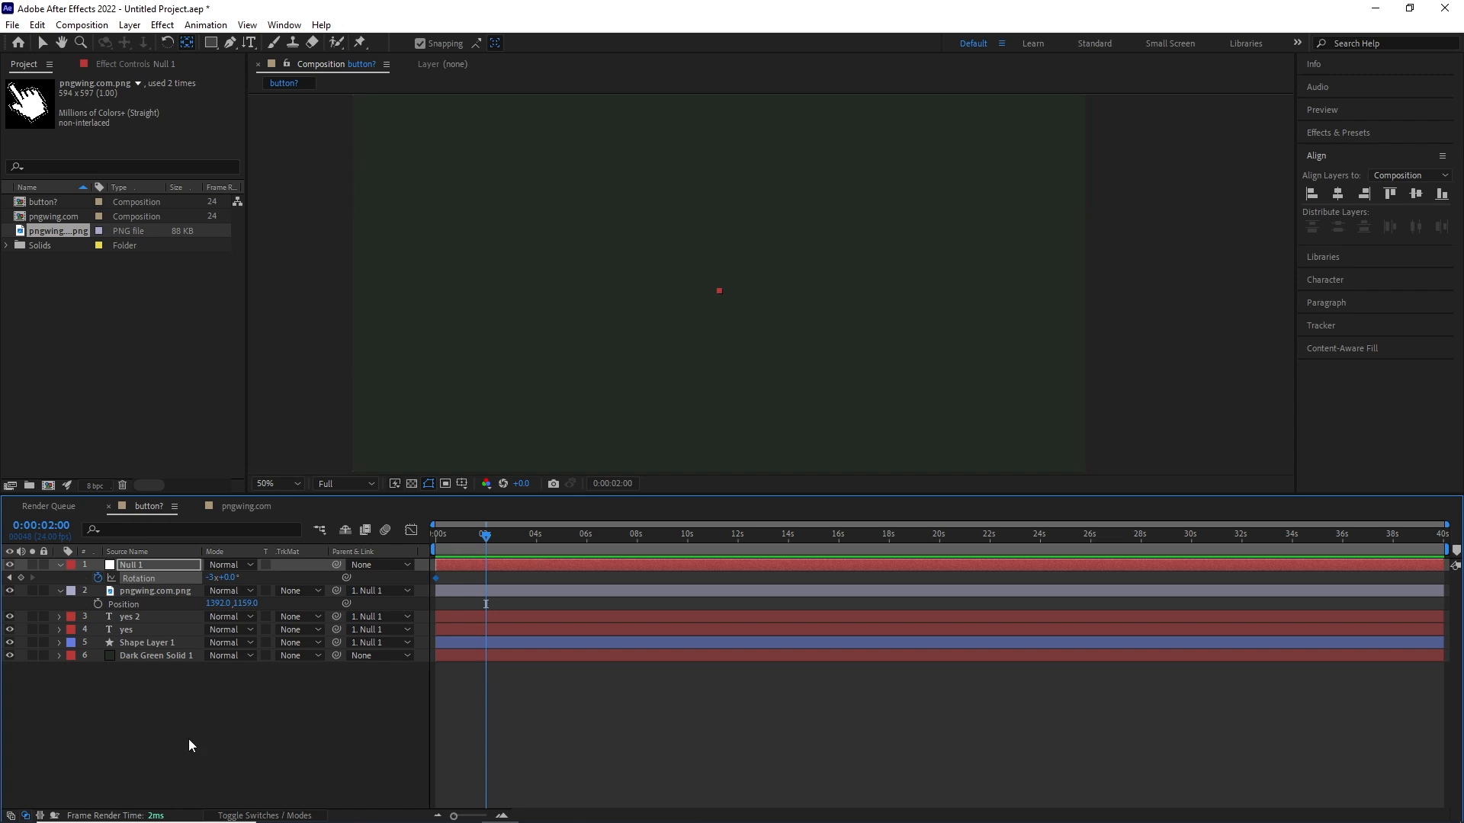
click(60, 565)
click(60, 564)
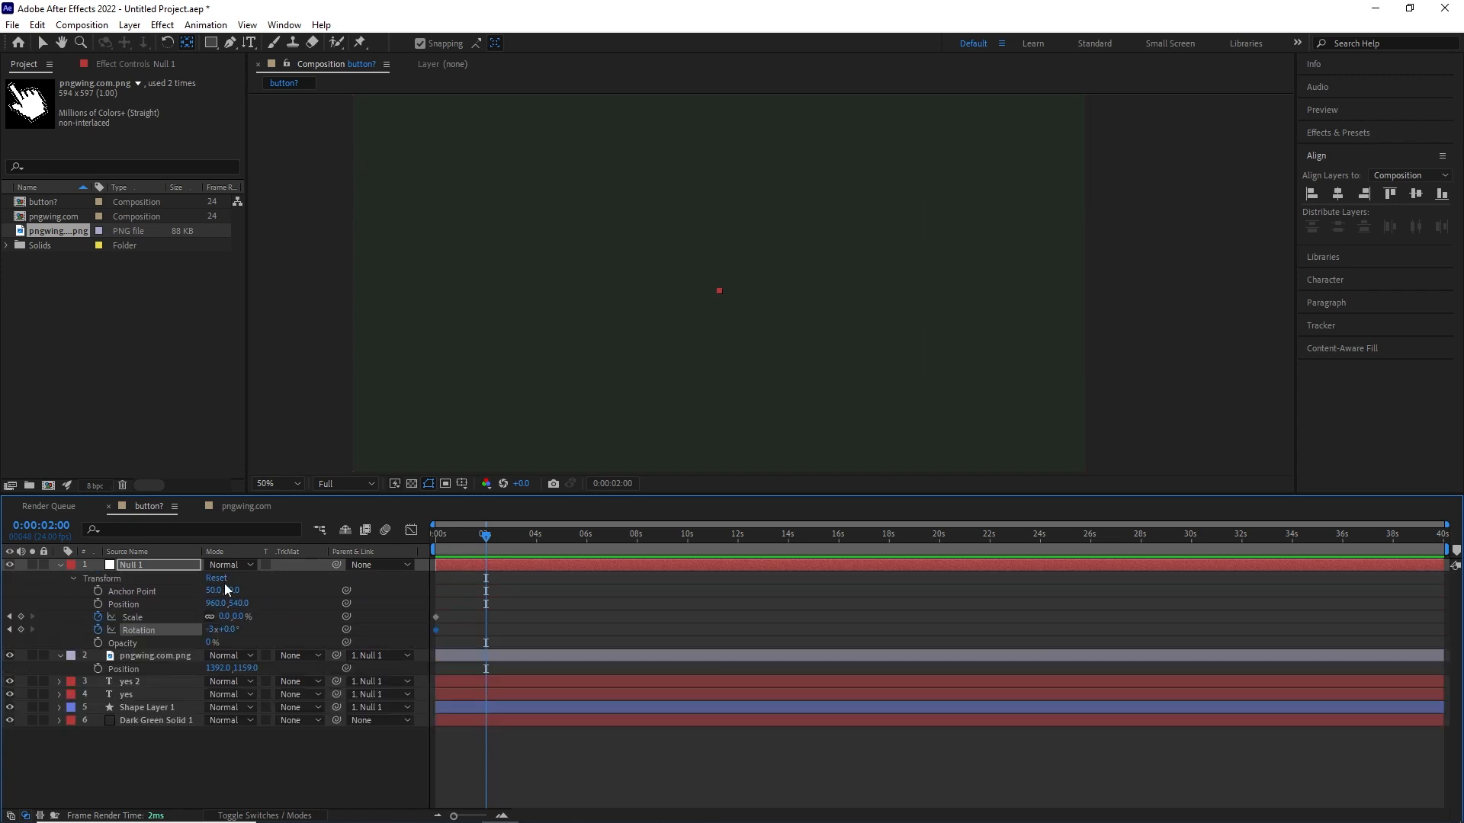
click(218, 579)
drag(546, 532, 488, 589)
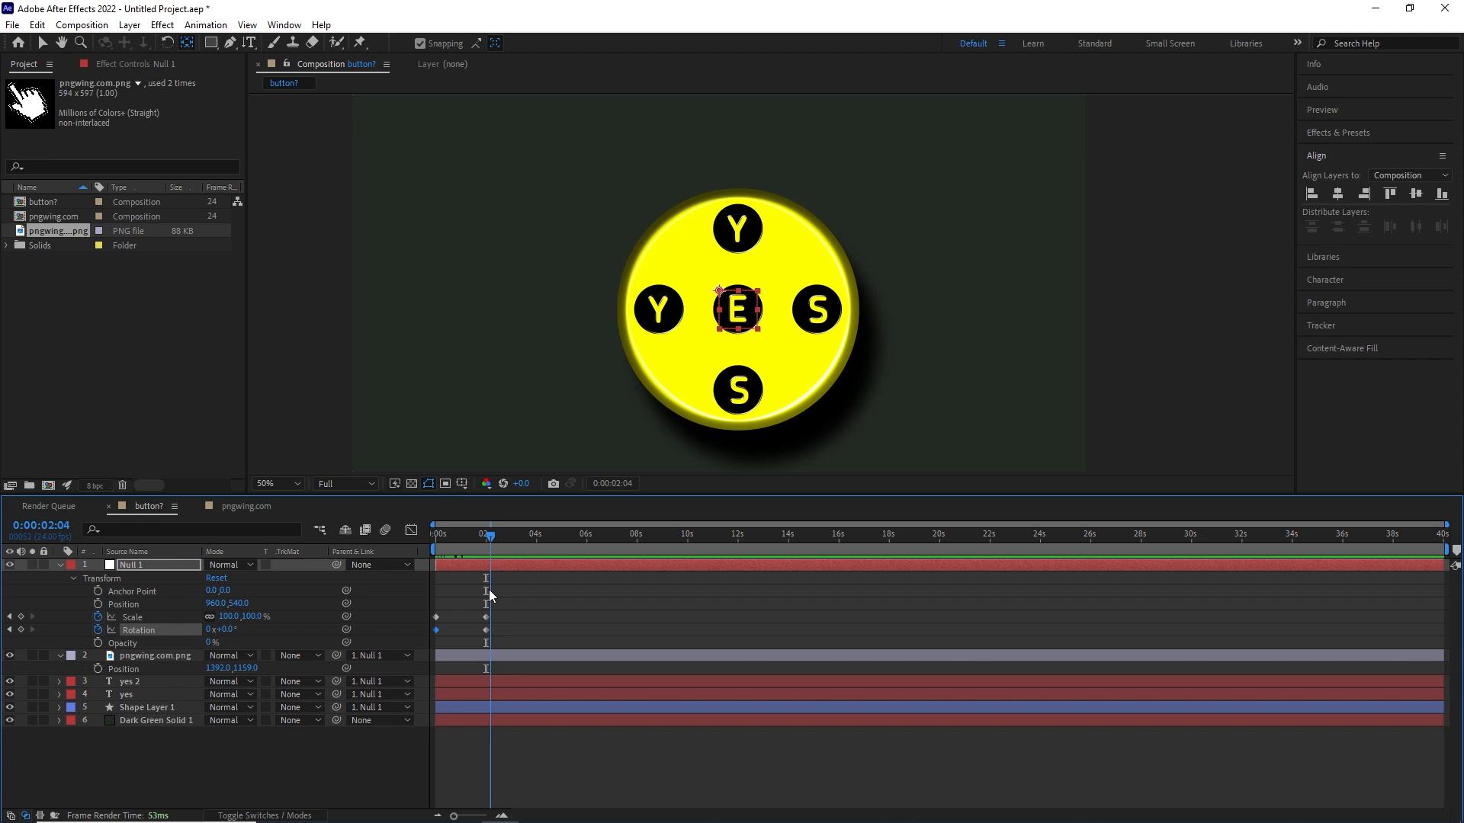
key(ctrl+z)
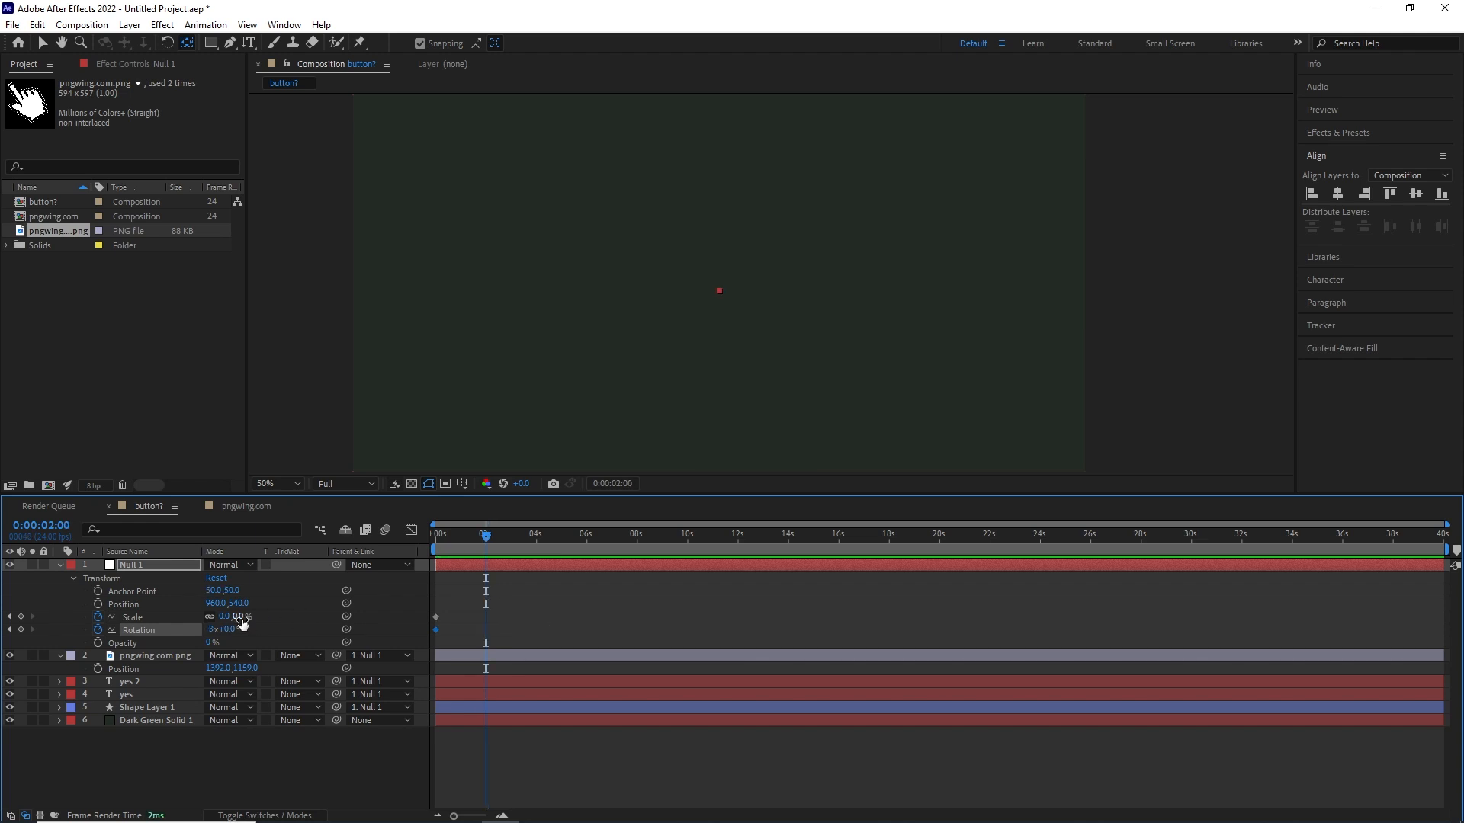
- Keyframe Null 1 at 2 s with a Scale of 100% and a Rotation of 0 revolutions
key(Return)
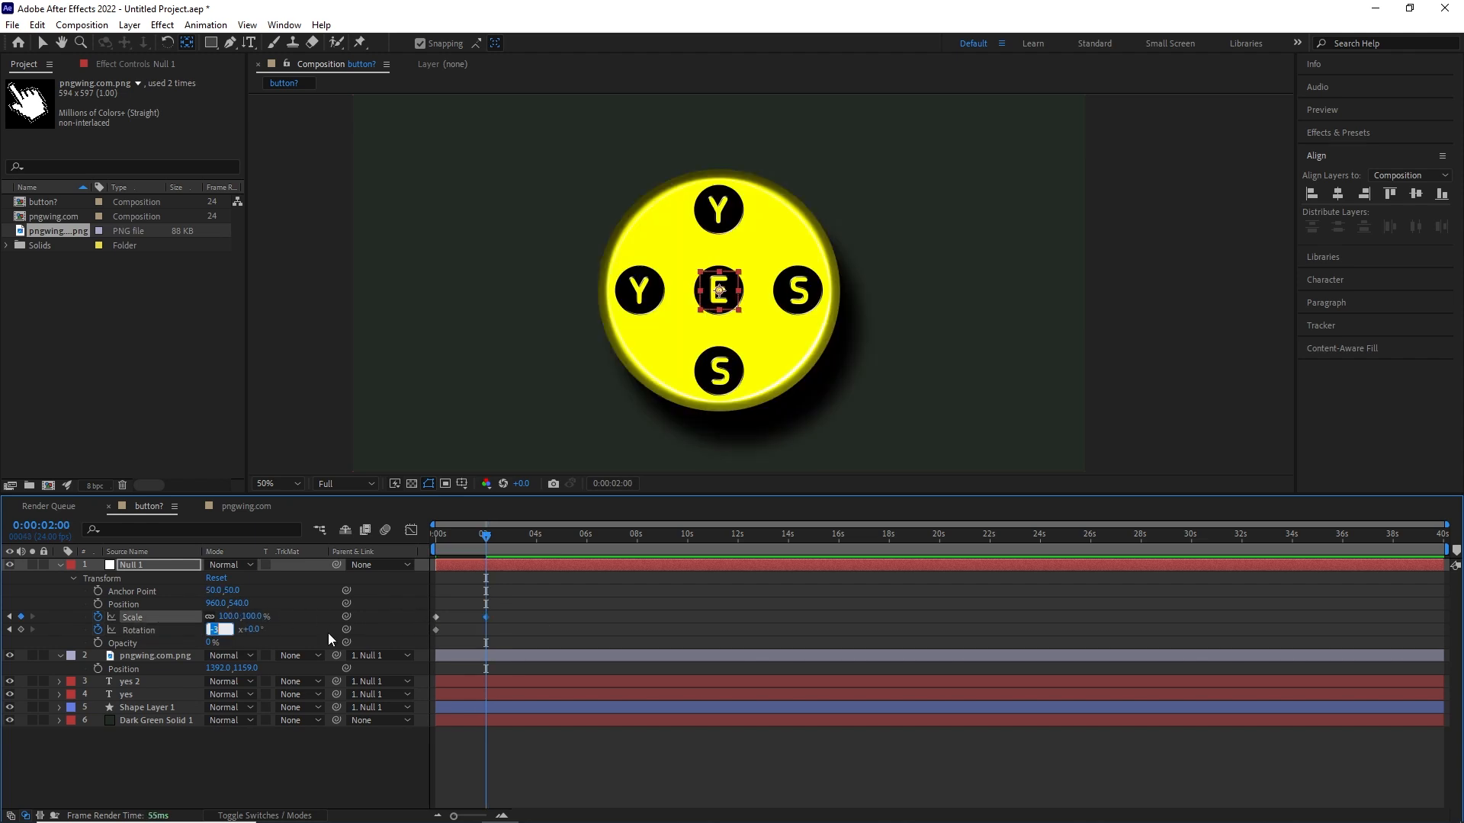
text(0)
key(Return)
drag(486, 564, 428, 595)
- Start the pngwing.com.png layer at about 13 s and apply Easy Ease to Null 1's Scale and Rotation keyframes
drag(437, 656, 760, 657)
drag(455, 539, 432, 627)
drag(558, 599, 434, 653)
key(F9)
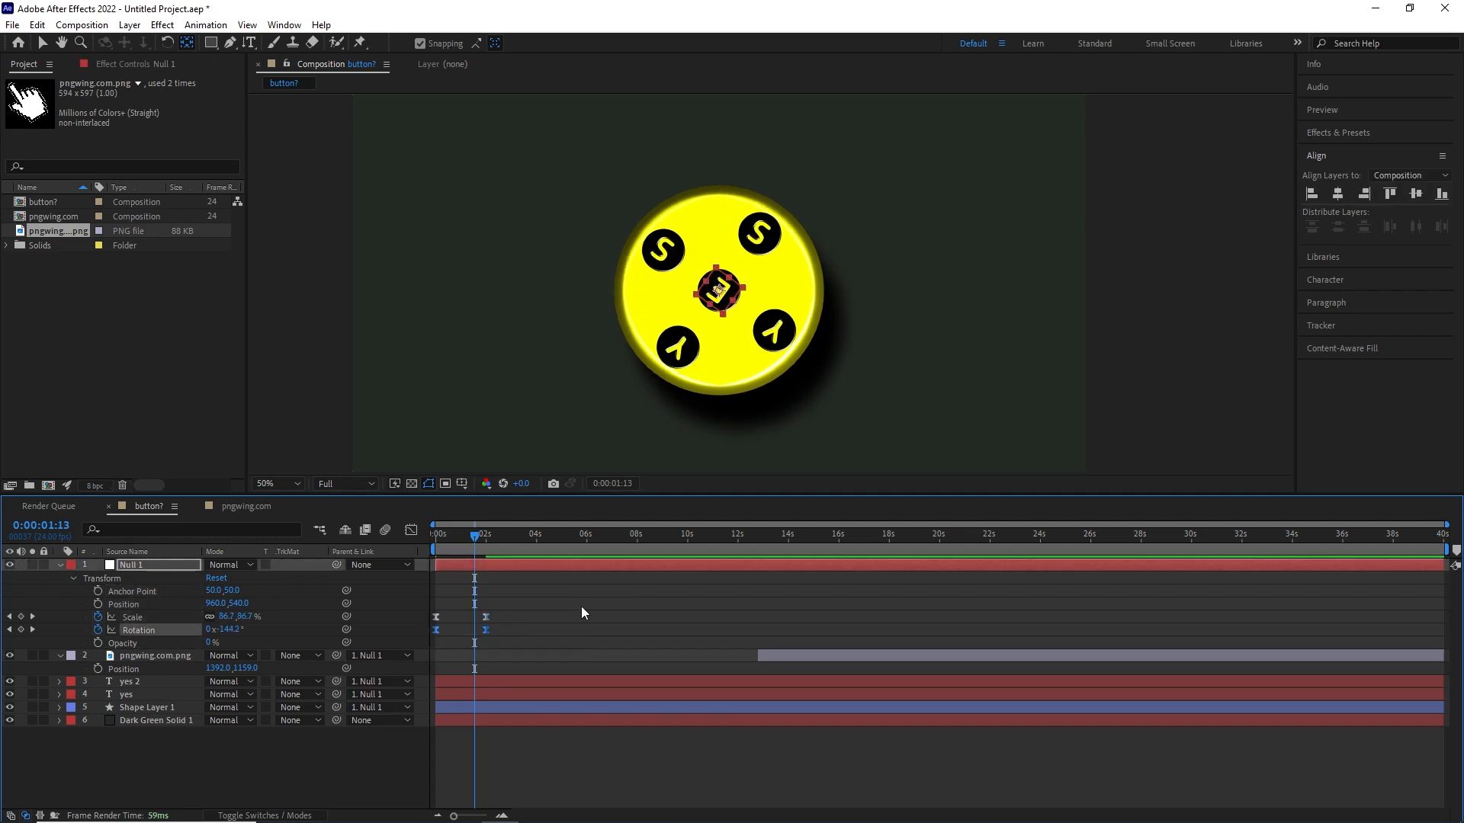
- Lengthen the incoming influence of Null 1's 2 s Rotation keyframe in the speed graph so the spin eases out gradually
click(411, 530)
scroll(530, 701, up, 3)
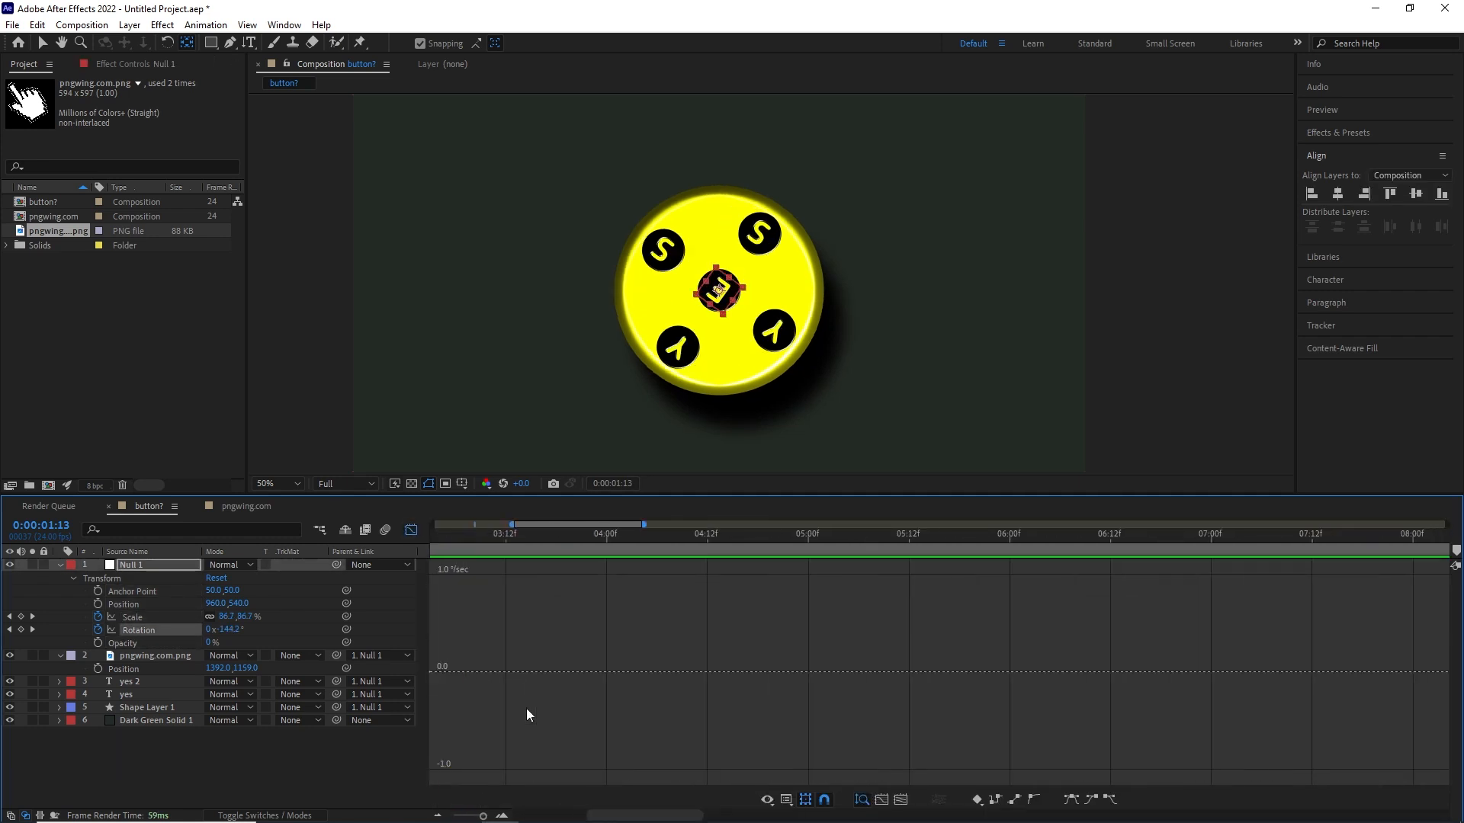
drag(598, 815, 517, 815)
click(598, 533)
scroll(735, 425, up, 3)
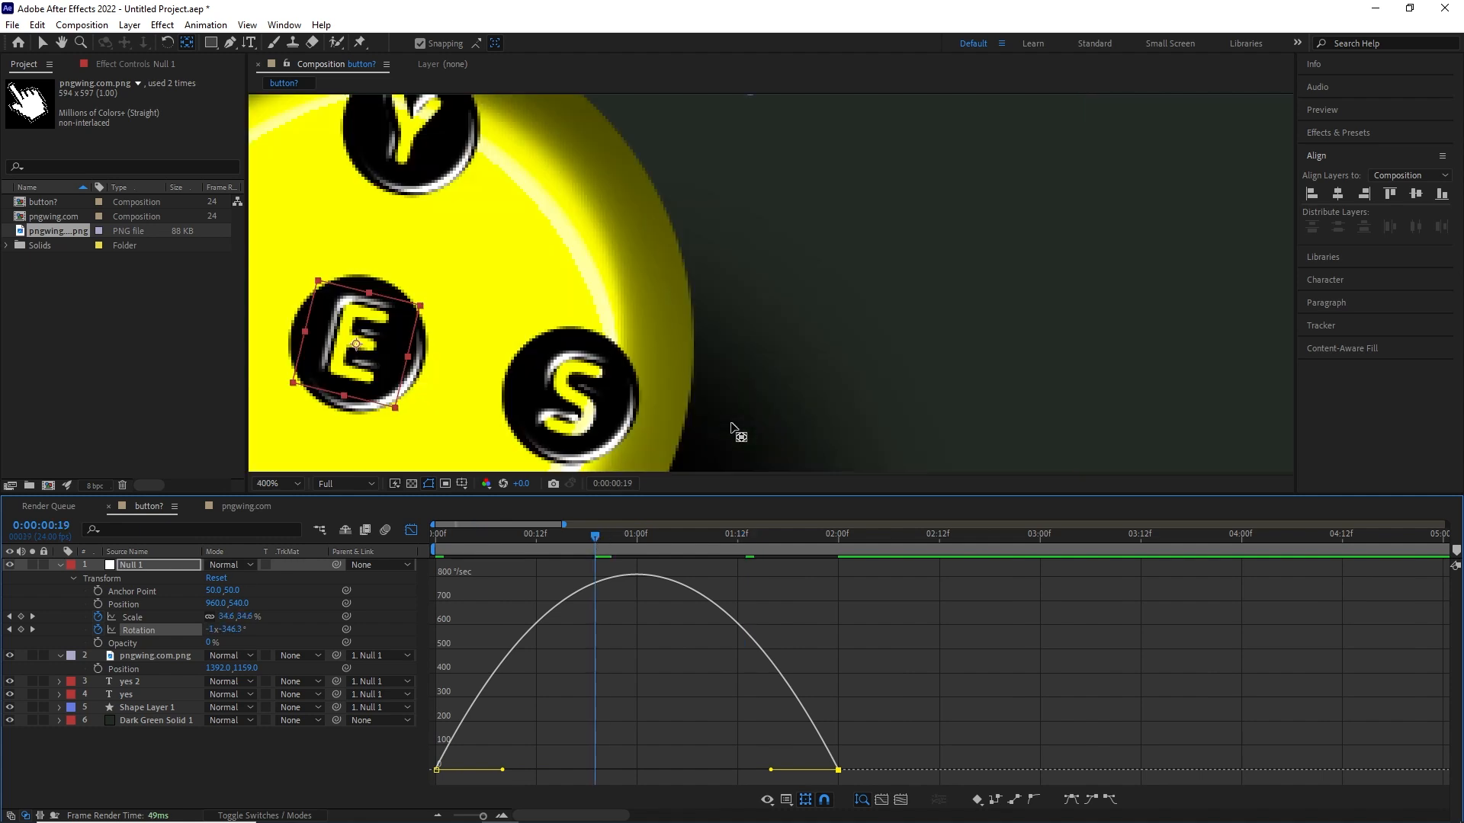
scroll(680, 239, down, 1)
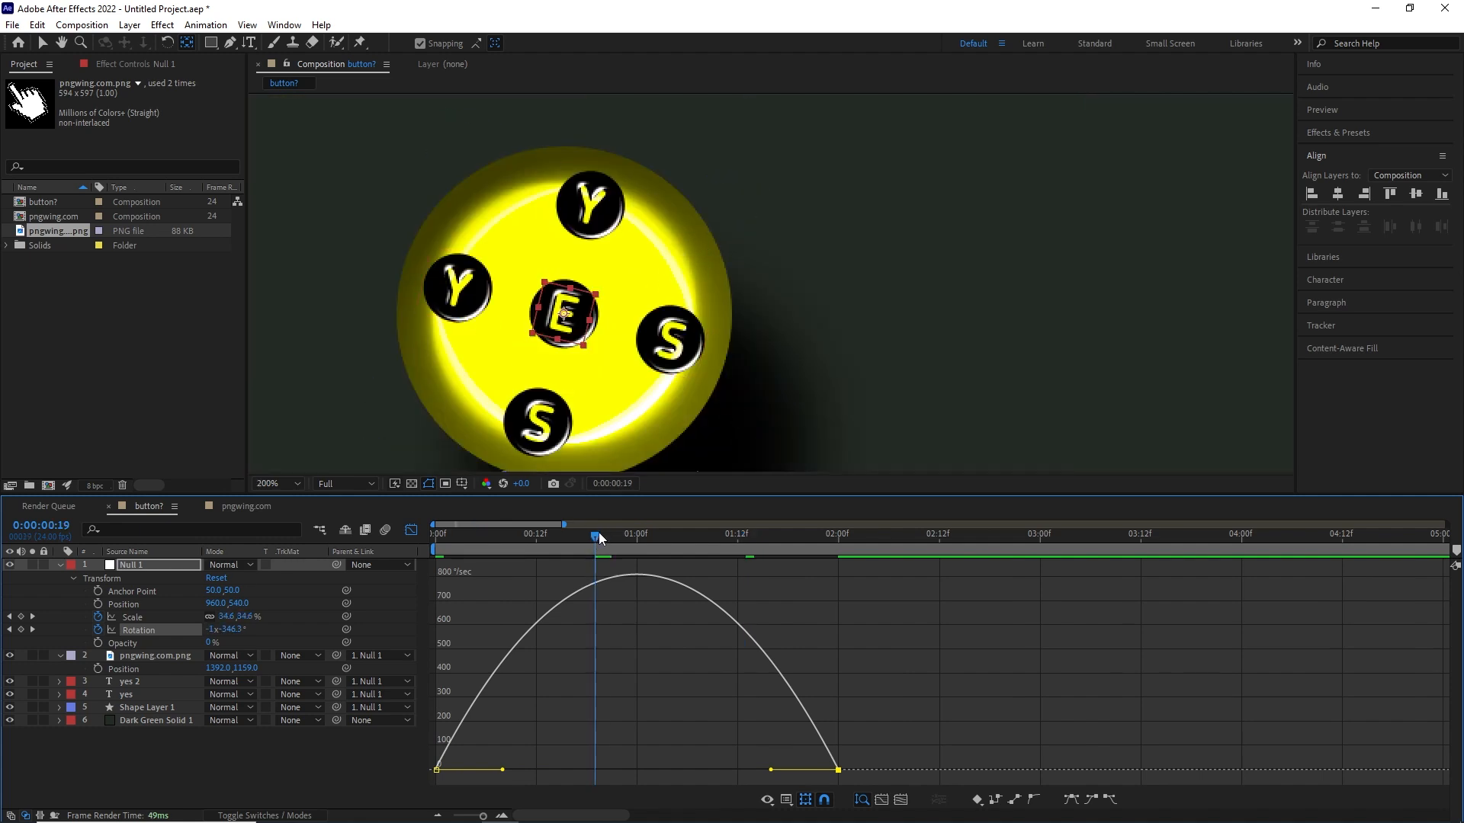
drag(771, 770, 564, 770)
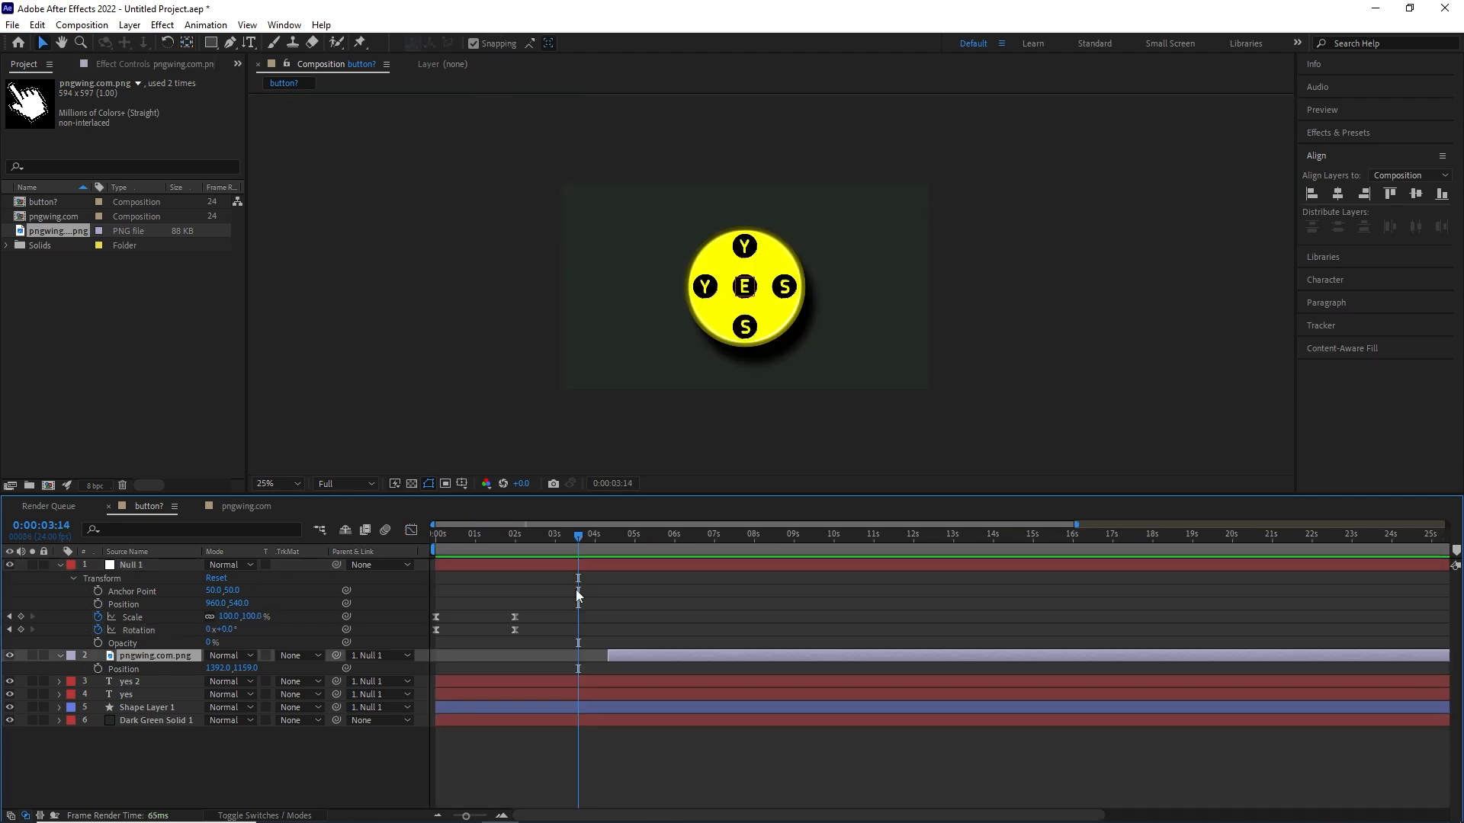
- Move the pngwing.com.png layer to start at 3 s and keyframe its off-screen Position there
drag(579, 537, 560, 580)
drag(637, 657, 588, 660)
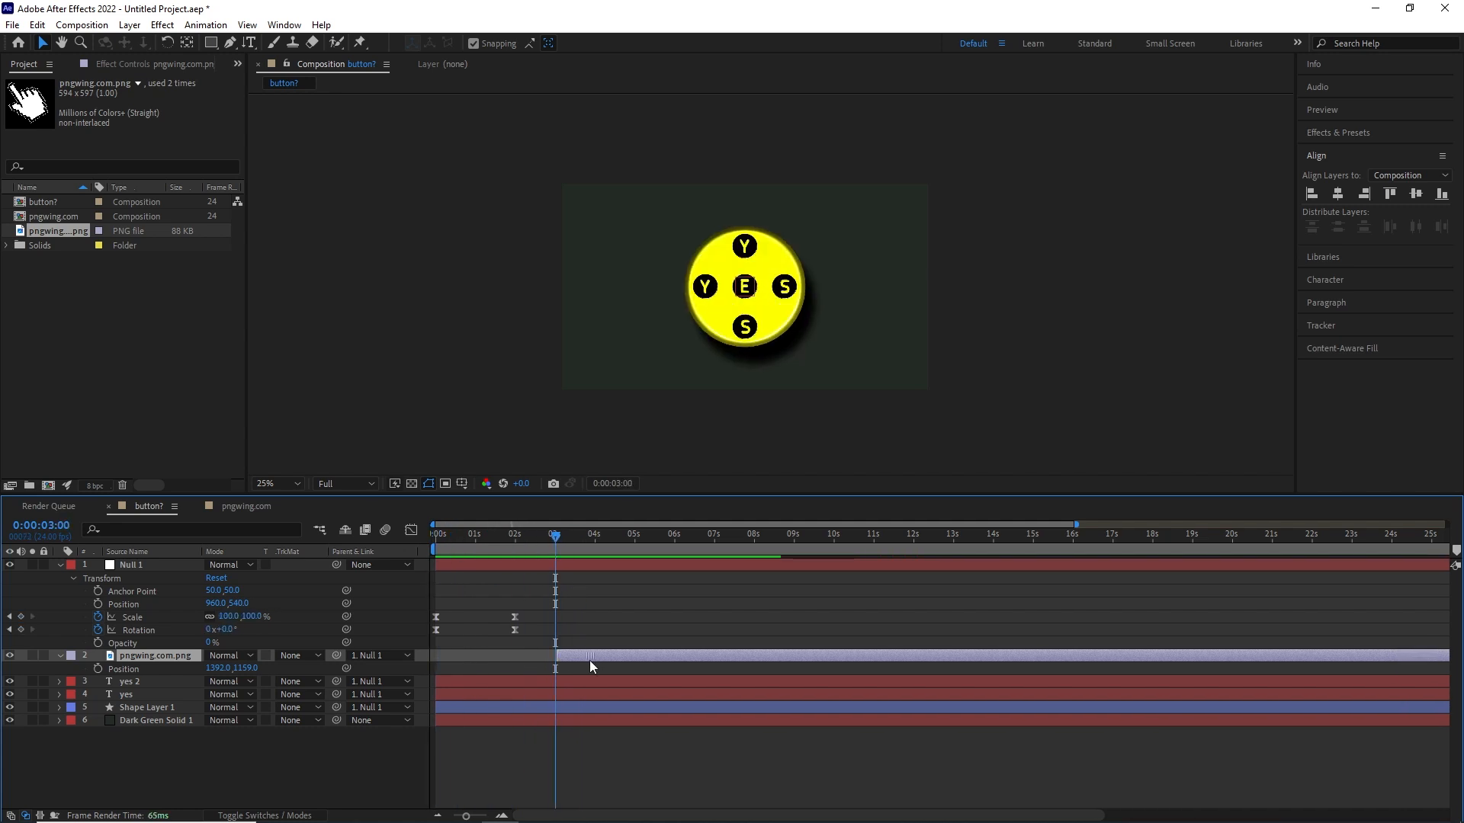
click(97, 668)
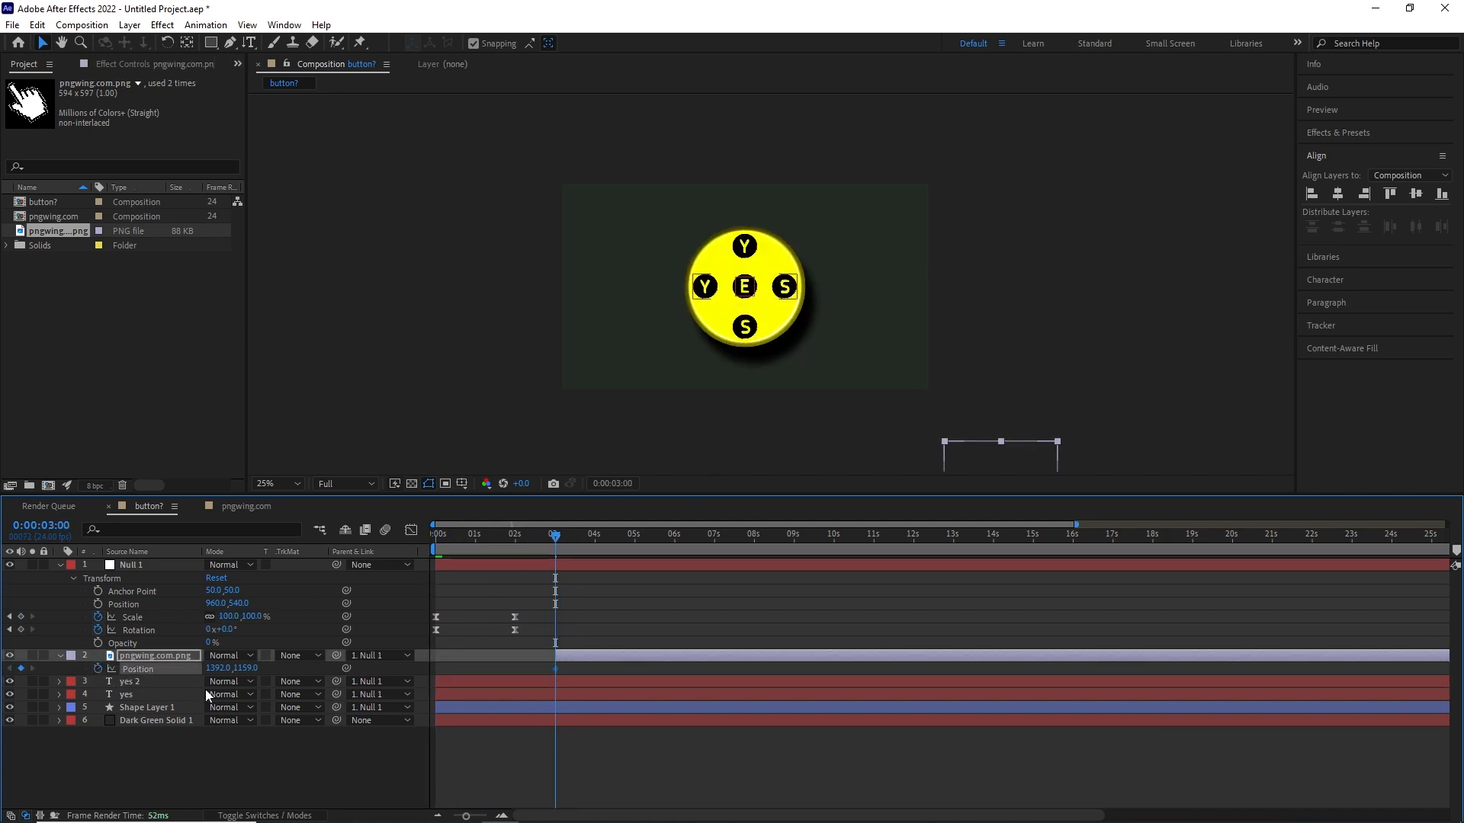
- Turn snapping off and keyframe the hand's Position at 0:00:04:23 to about 319, 299, with its fingertip on the button's centre
drag(598, 537, 632, 537)
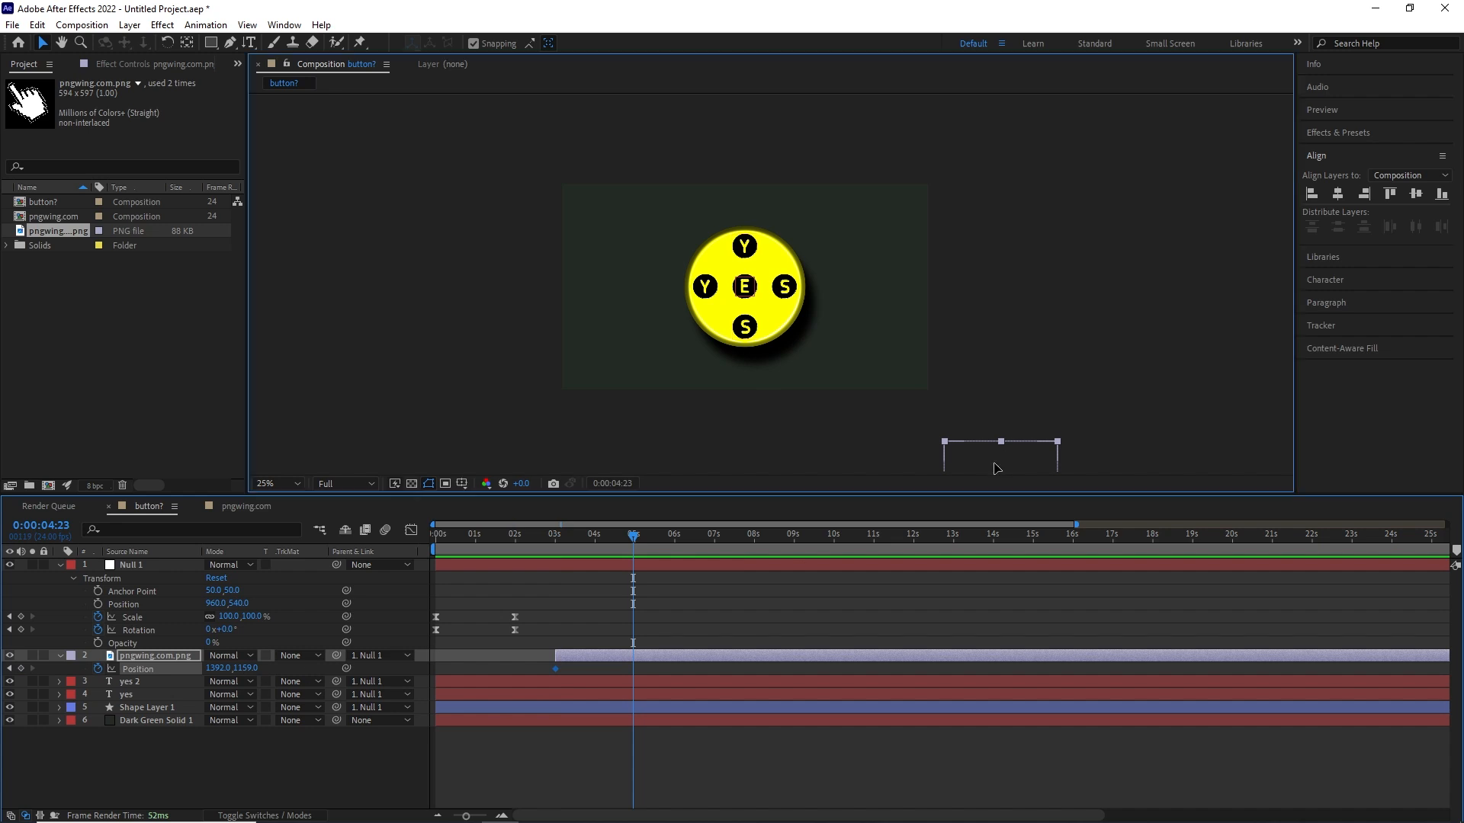
drag(995, 464, 792, 298)
click(473, 44)
mouse_move(791, 349)
mouse_down()
mouse_move(769, 331)
mouse_move(793, 355)
mouse_up()
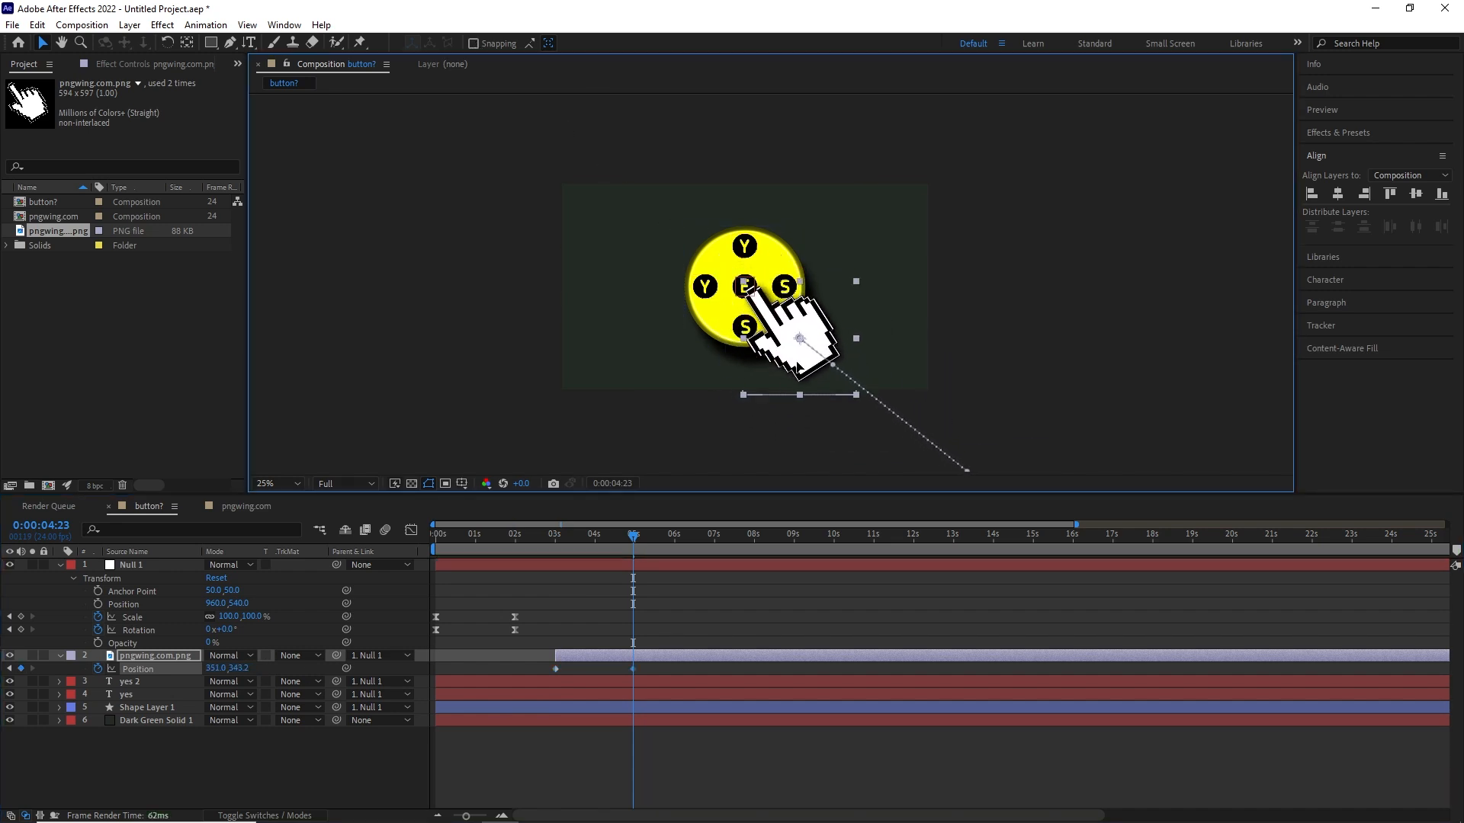
scroll(957, 374, down, 1)
scroll(937, 387, up, 1)
- Bend the hand's motion path into a curve by adjusting the direction handles of both Position keyframes
drag(930, 422, 732, 459)
scroll(834, 354, up, 1)
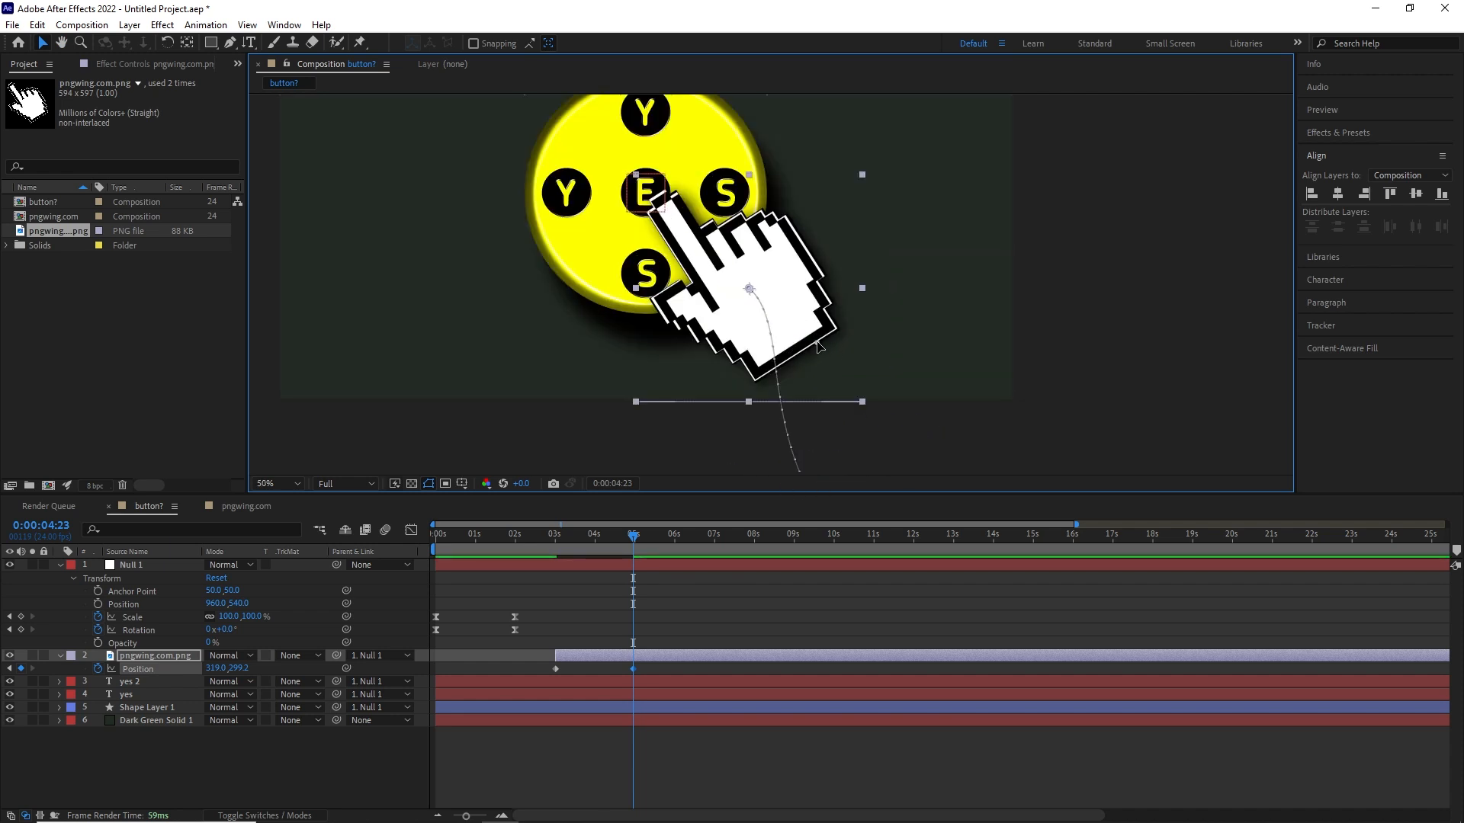
drag(749, 288, 1005, 384)
scroll(981, 415, down, 1)
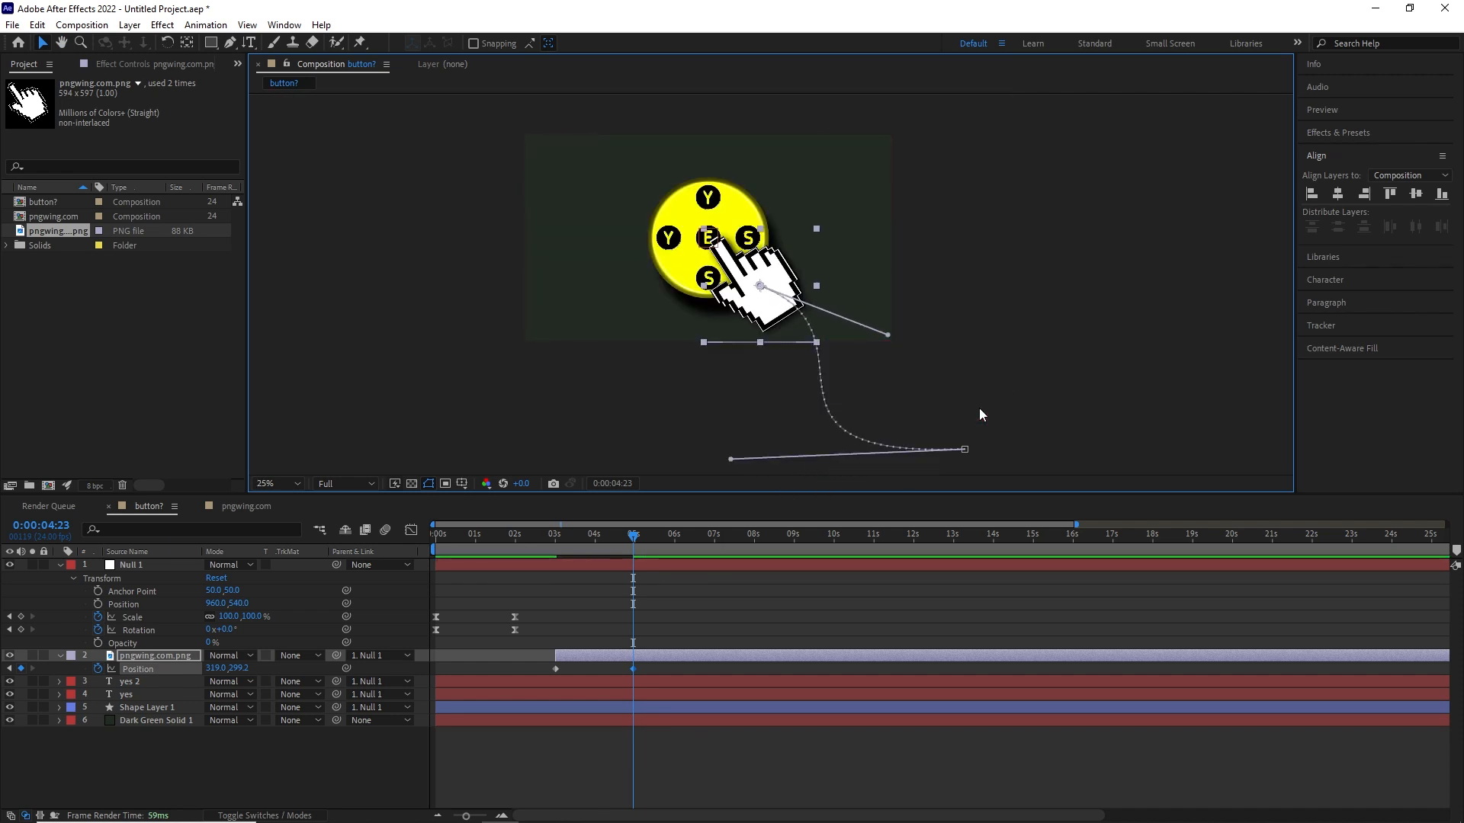
click(595, 541)
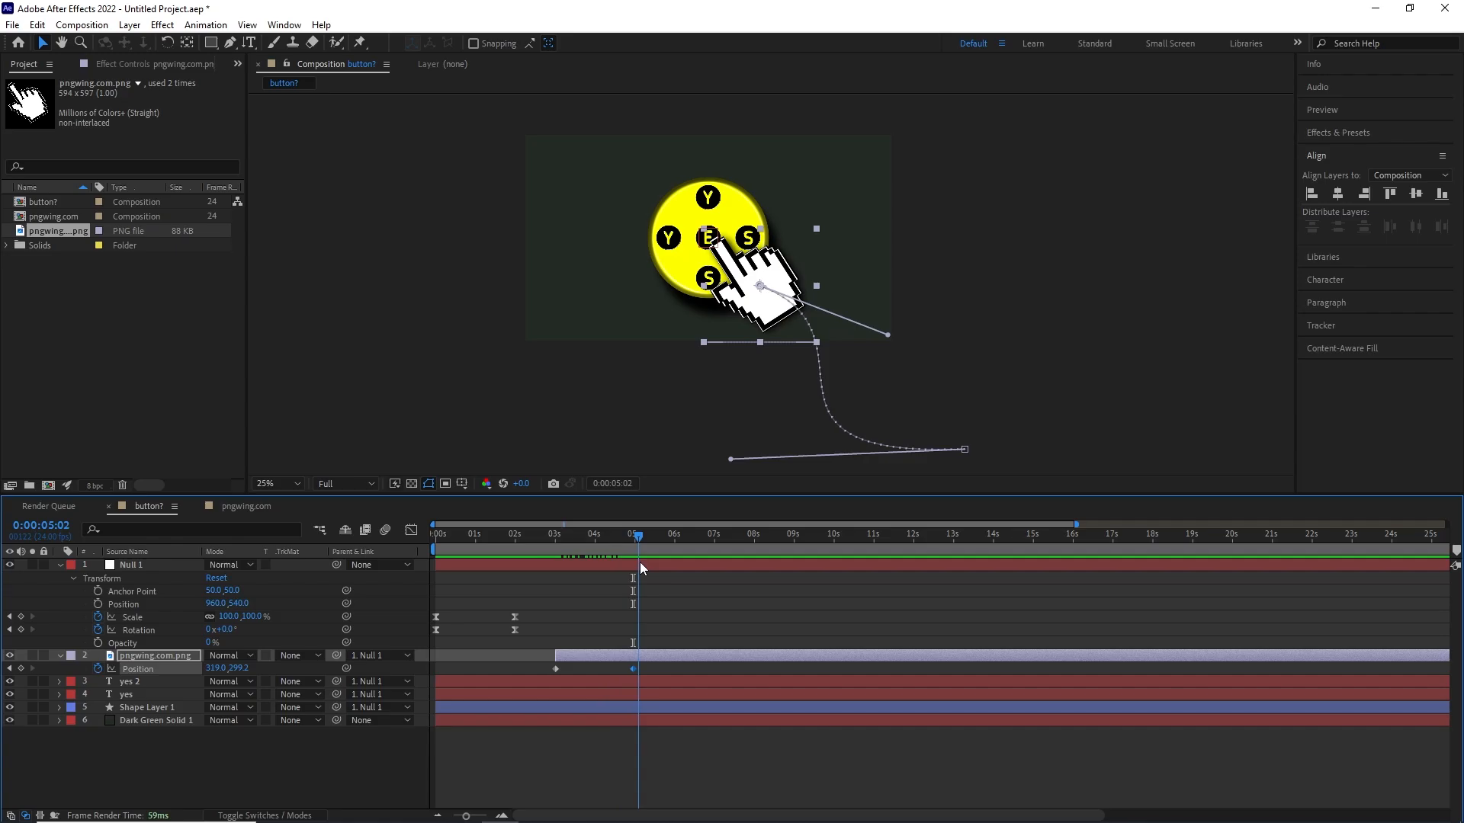
- Keyframe Null 1's Scale at 100% at 0:00:05:15 and 0:00:05:19, shrinking it to about 60% at 0:00:05:17
drag(639, 561, 660, 564)
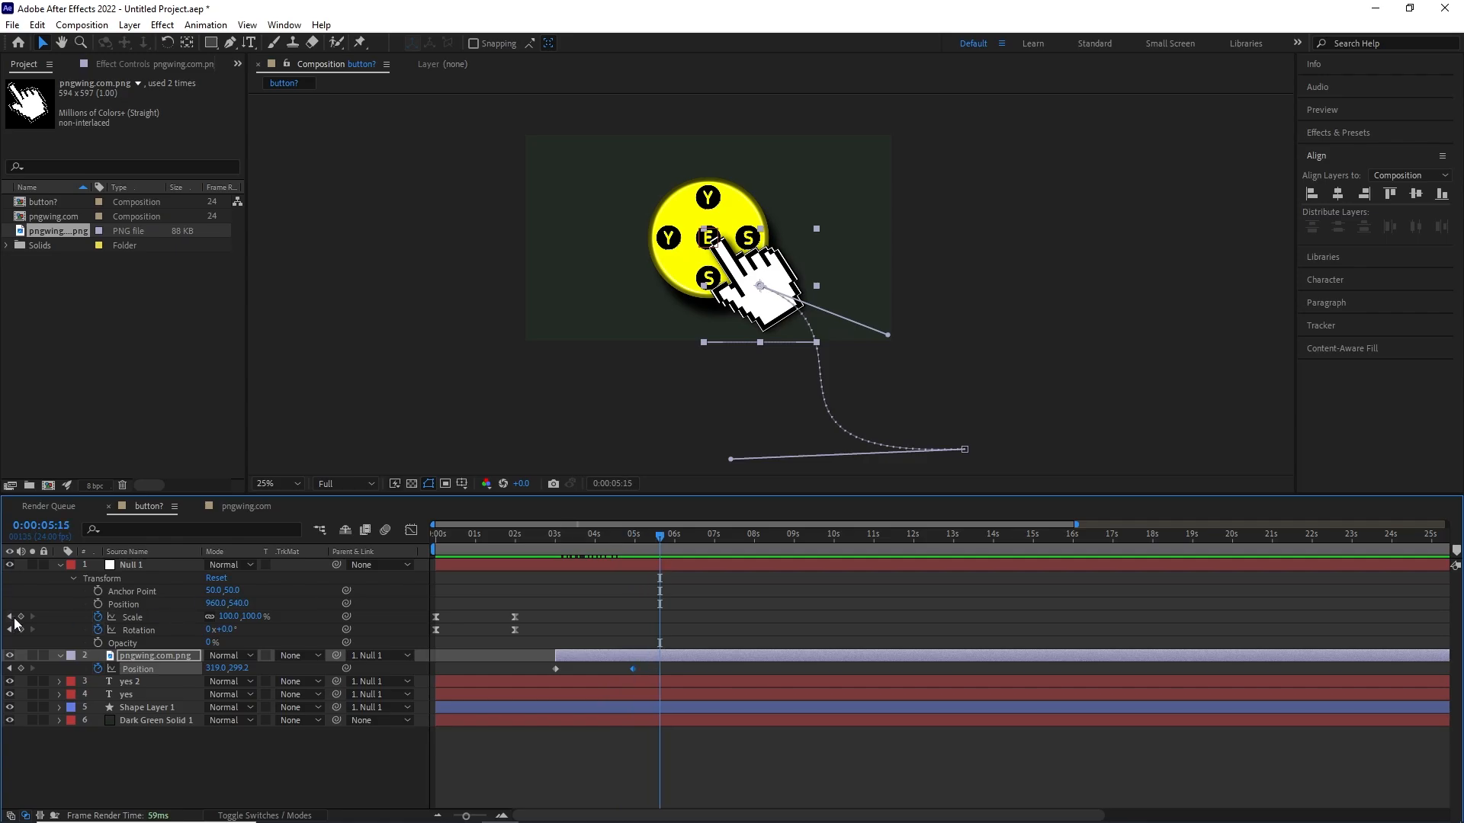
click(20, 616)
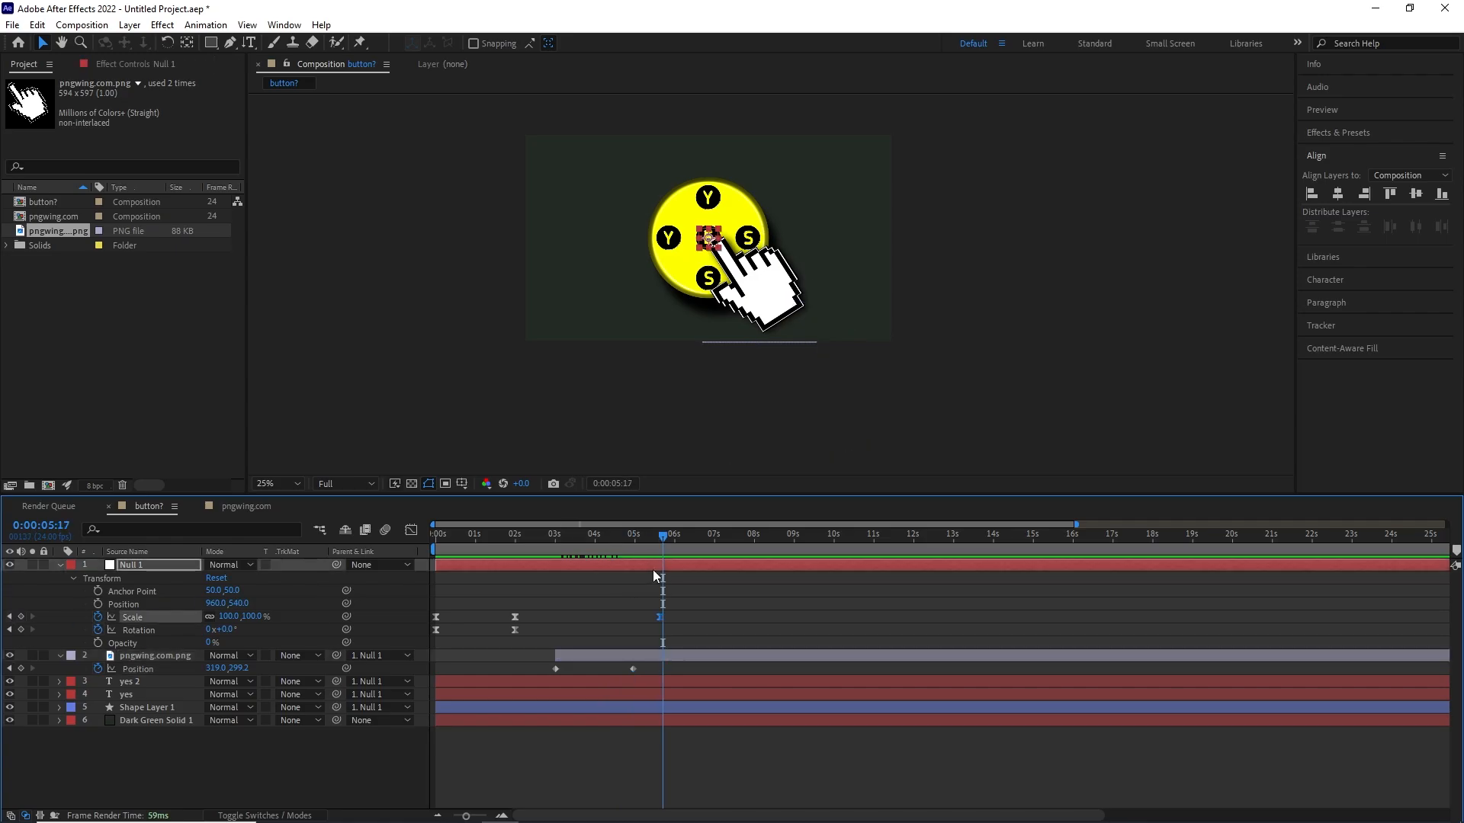
click(10, 616)
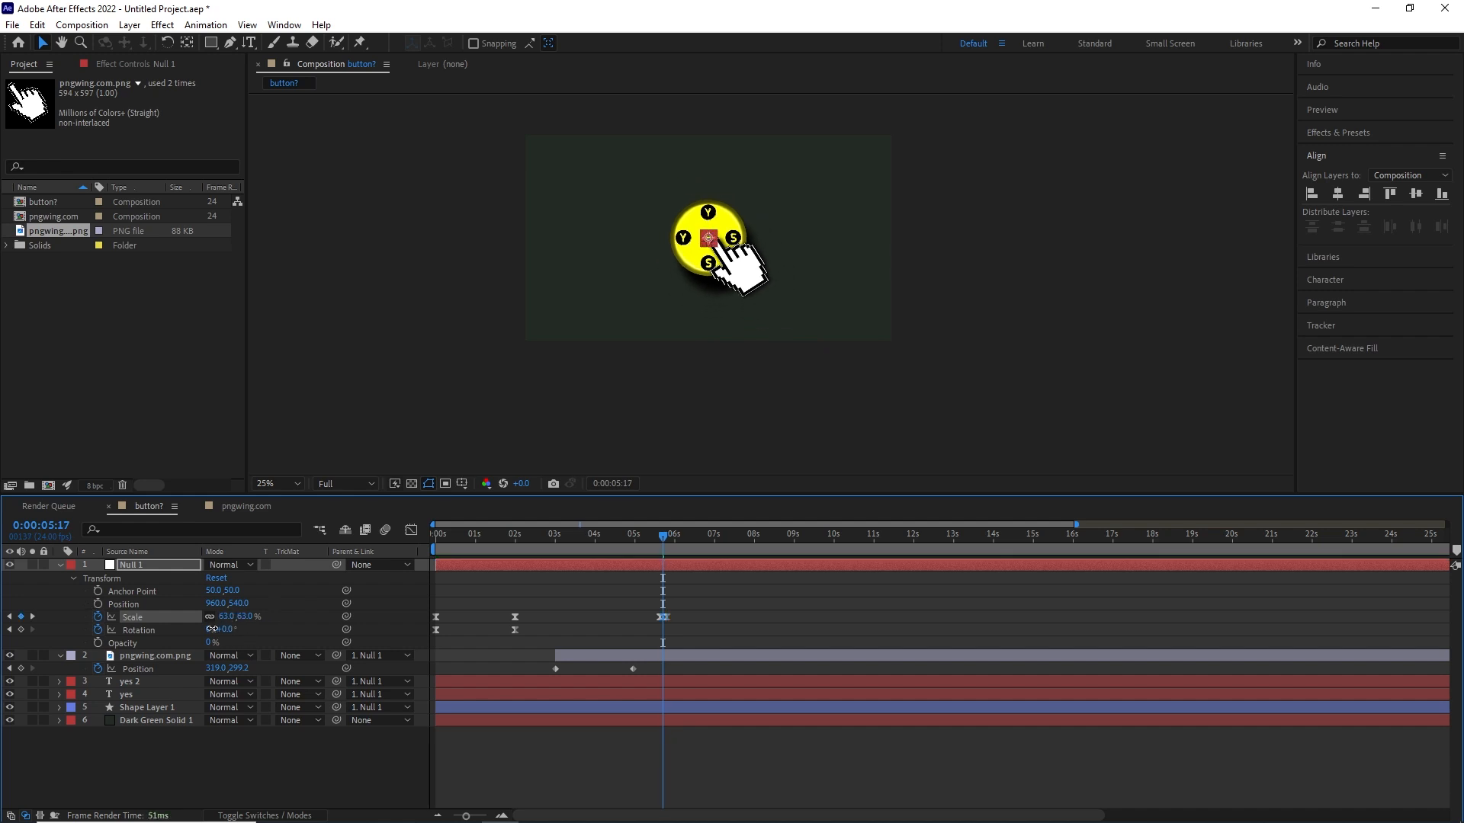
drag(653, 537, 664, 572)
- Expand Shape Layer 1's layer styles to reveal its Drop Shadow settings
scroll(789, 346, up, 3)
drag(793, 343, 986, 420)
scroll(938, 431, up, 1)
scroll(732, 464, down, 1)
drag(663, 538, 670, 542)
click(152, 708)
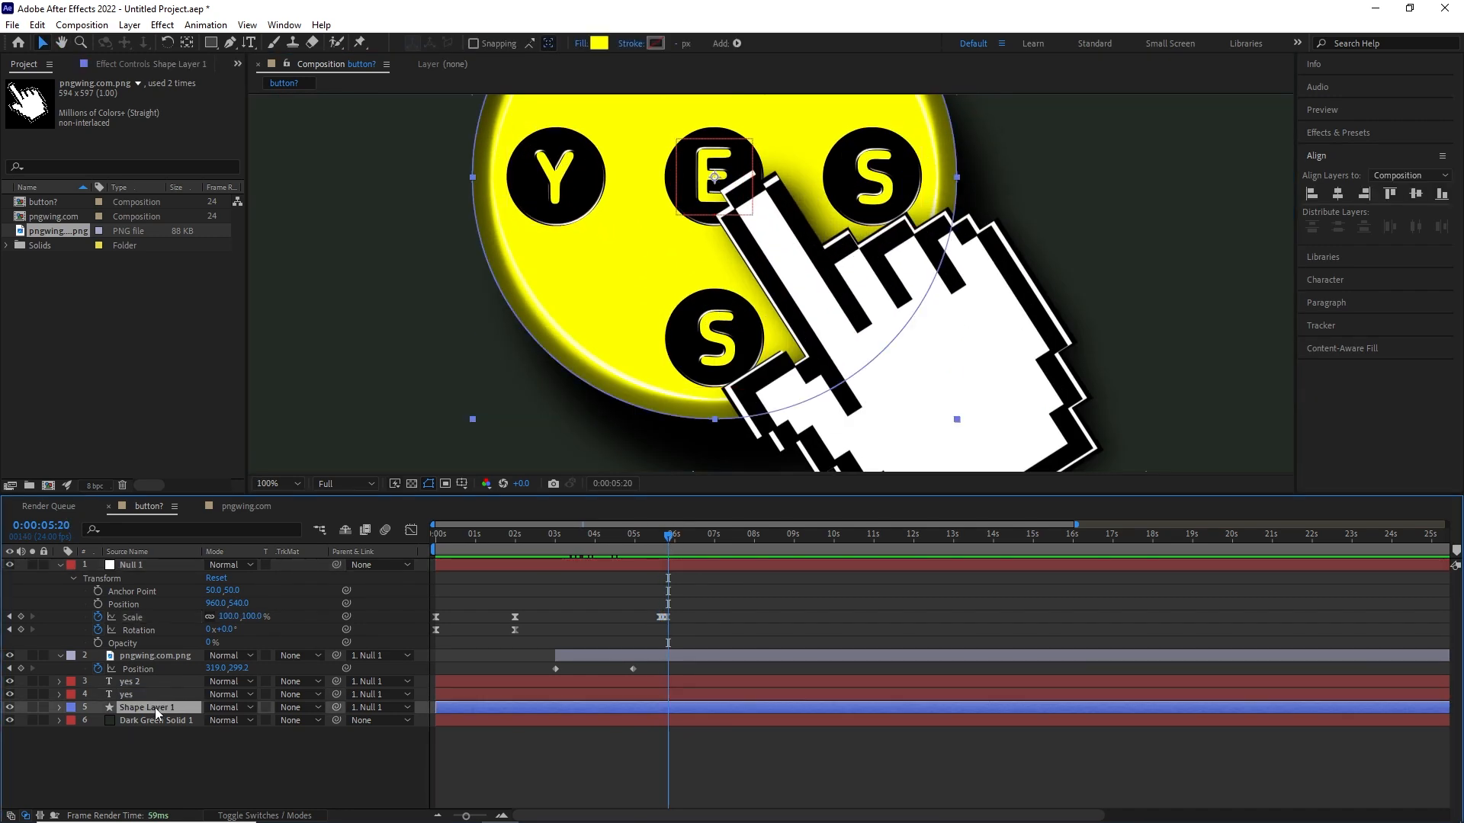
click(59, 708)
scroll(172, 699, down, 3)
click(85, 777)
scroll(292, 670, down, 3)
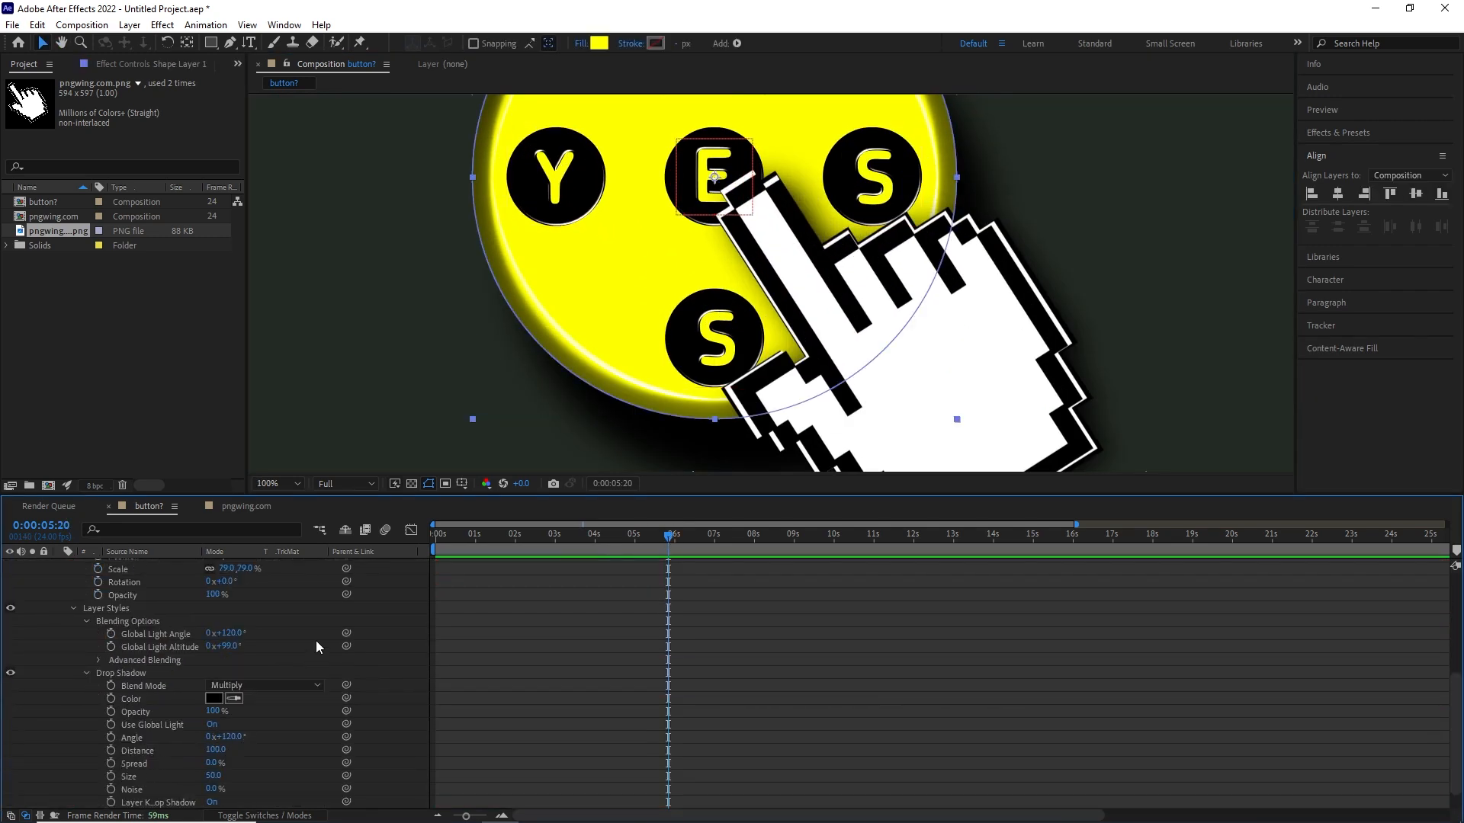
- Keyframe Shape Layer 1's Drop Shadow Distance at 100 at 0:00:05:19, matching Null 1's last Scale keyframe
scroll(686, 610, up, 3)
scroll(458, 709, down, 4)
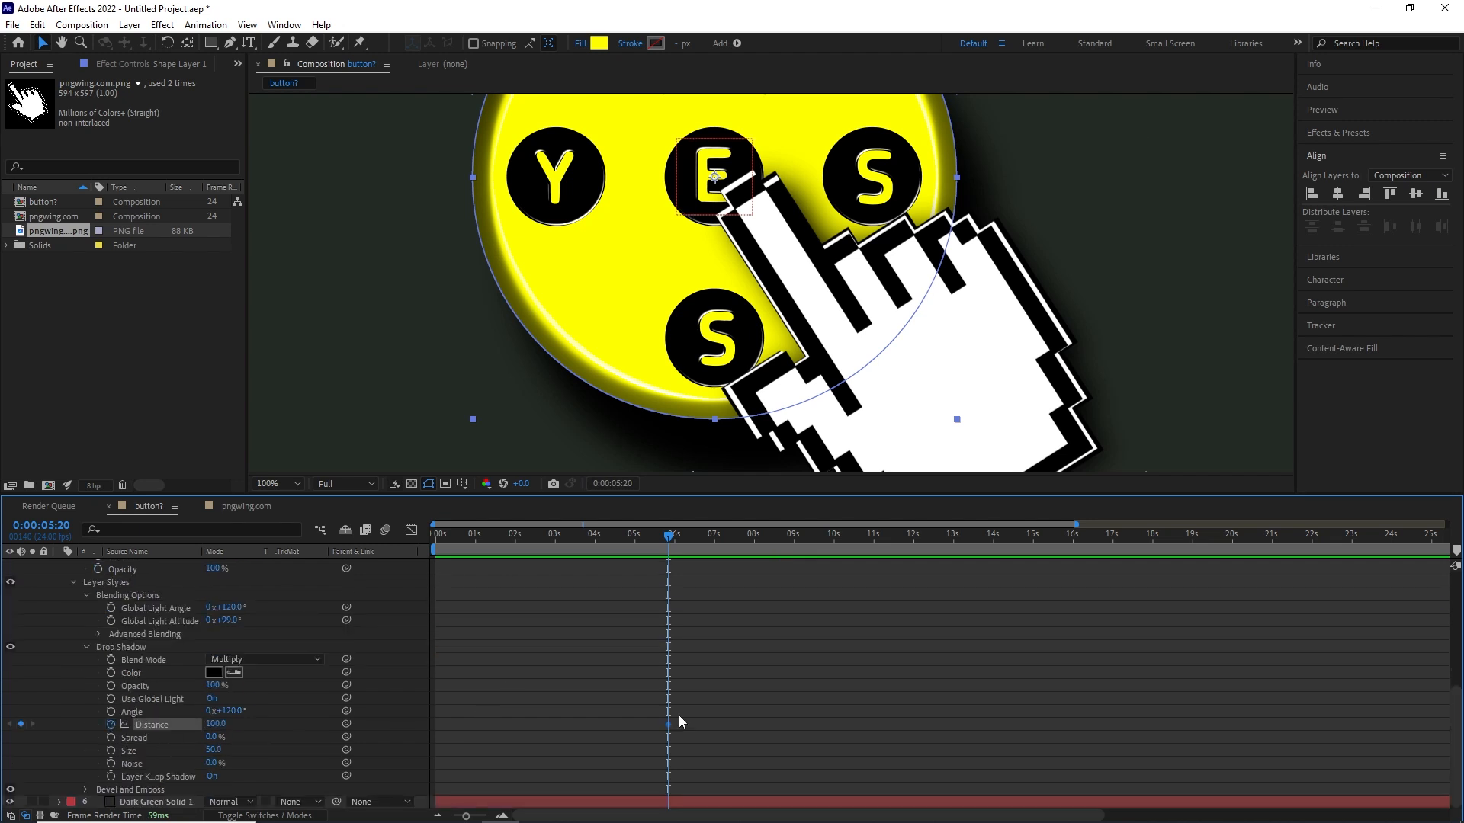
scroll(701, 706, up, 10)
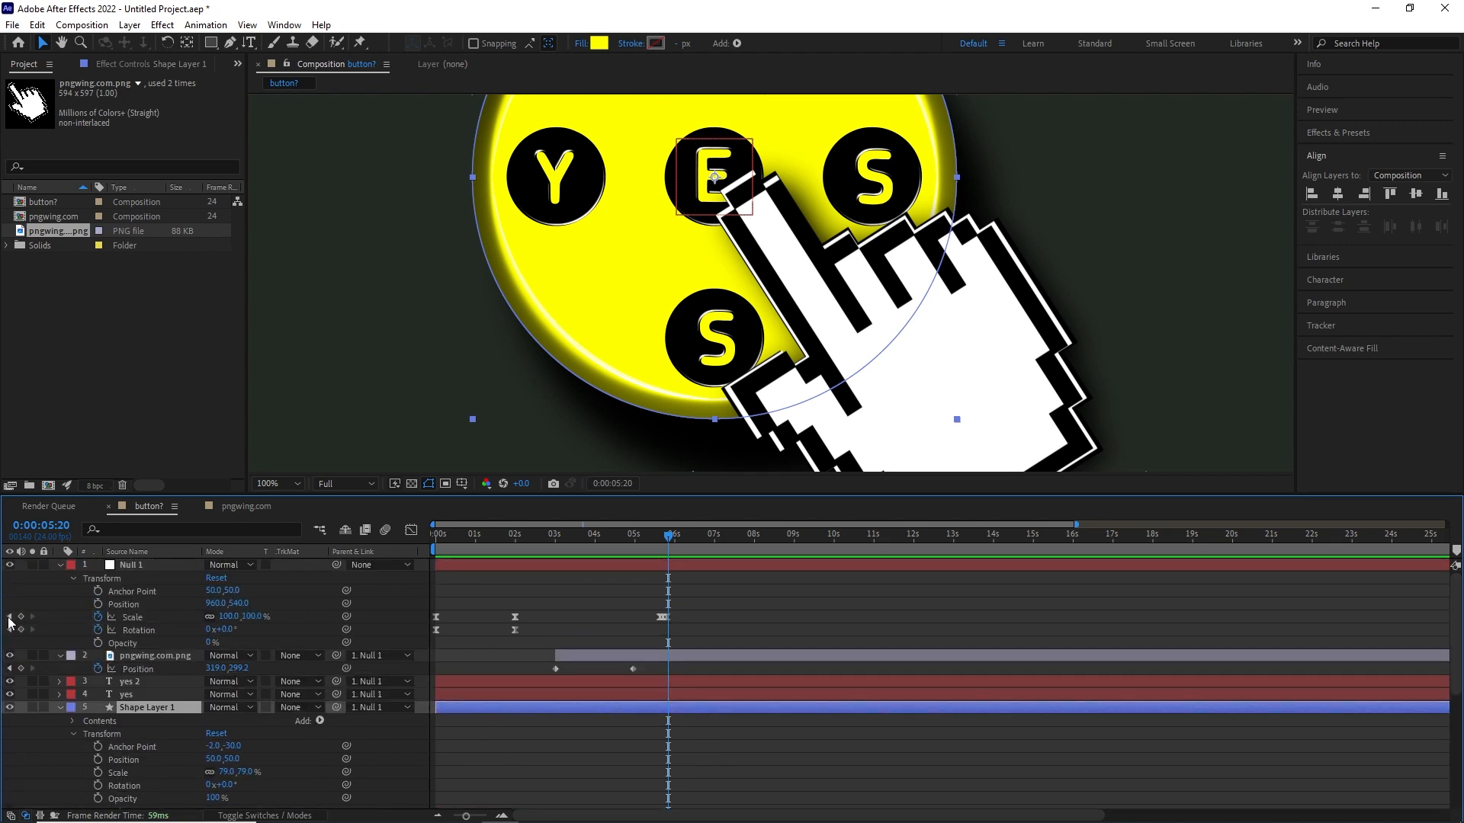
click(9, 617)
scroll(158, 636, down, 10)
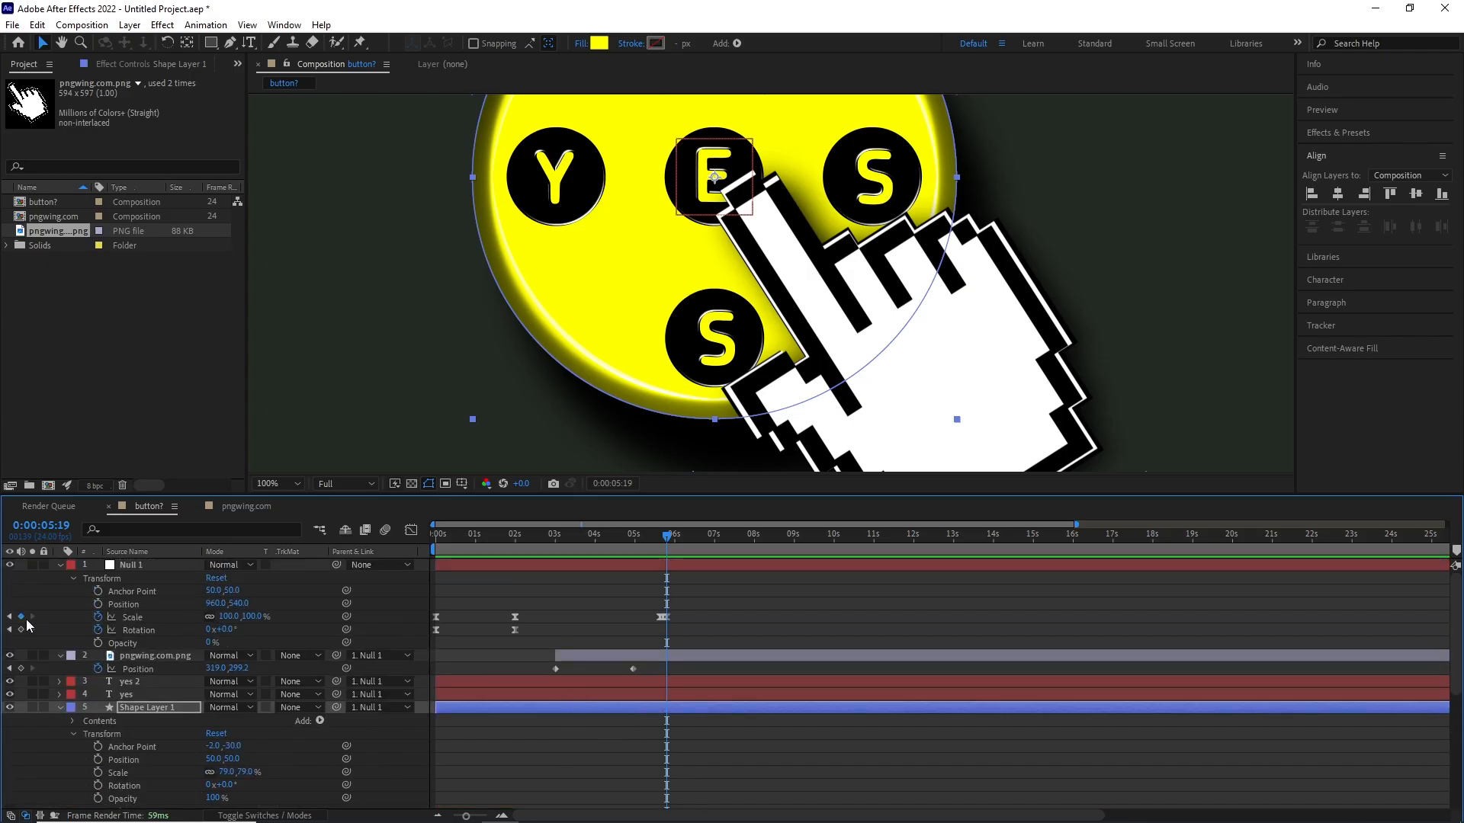
- Keyframe Shape Layer 1's Drop Shadow Distance at 10 at 0:00:05:17 and at 100 at 0:00:05:15
scroll(25, 631, down, 6)
drag(218, 726, 159, 730)
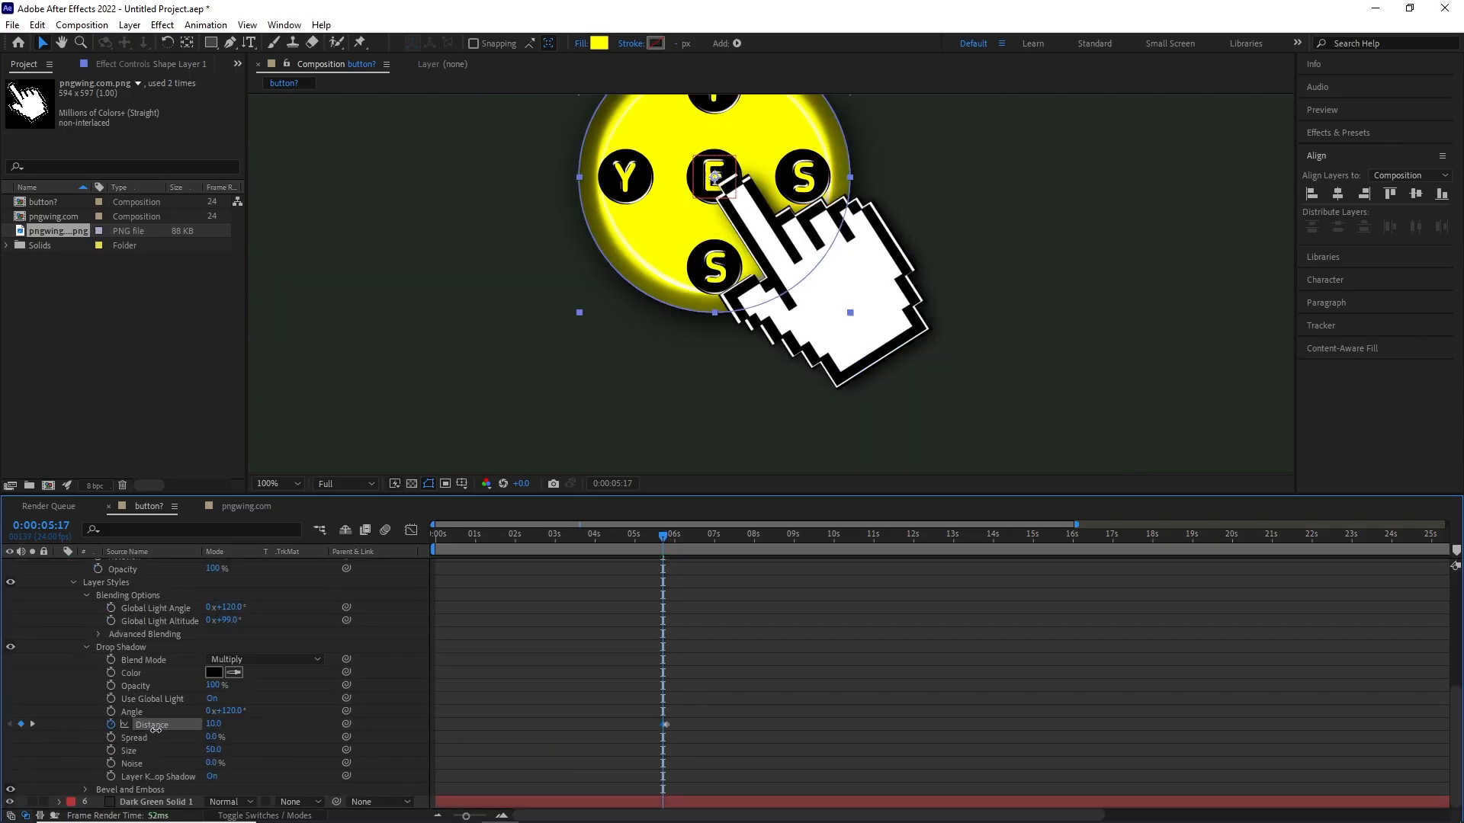
scroll(227, 677, up, 6)
click(11, 618)
scroll(263, 675, down, 6)
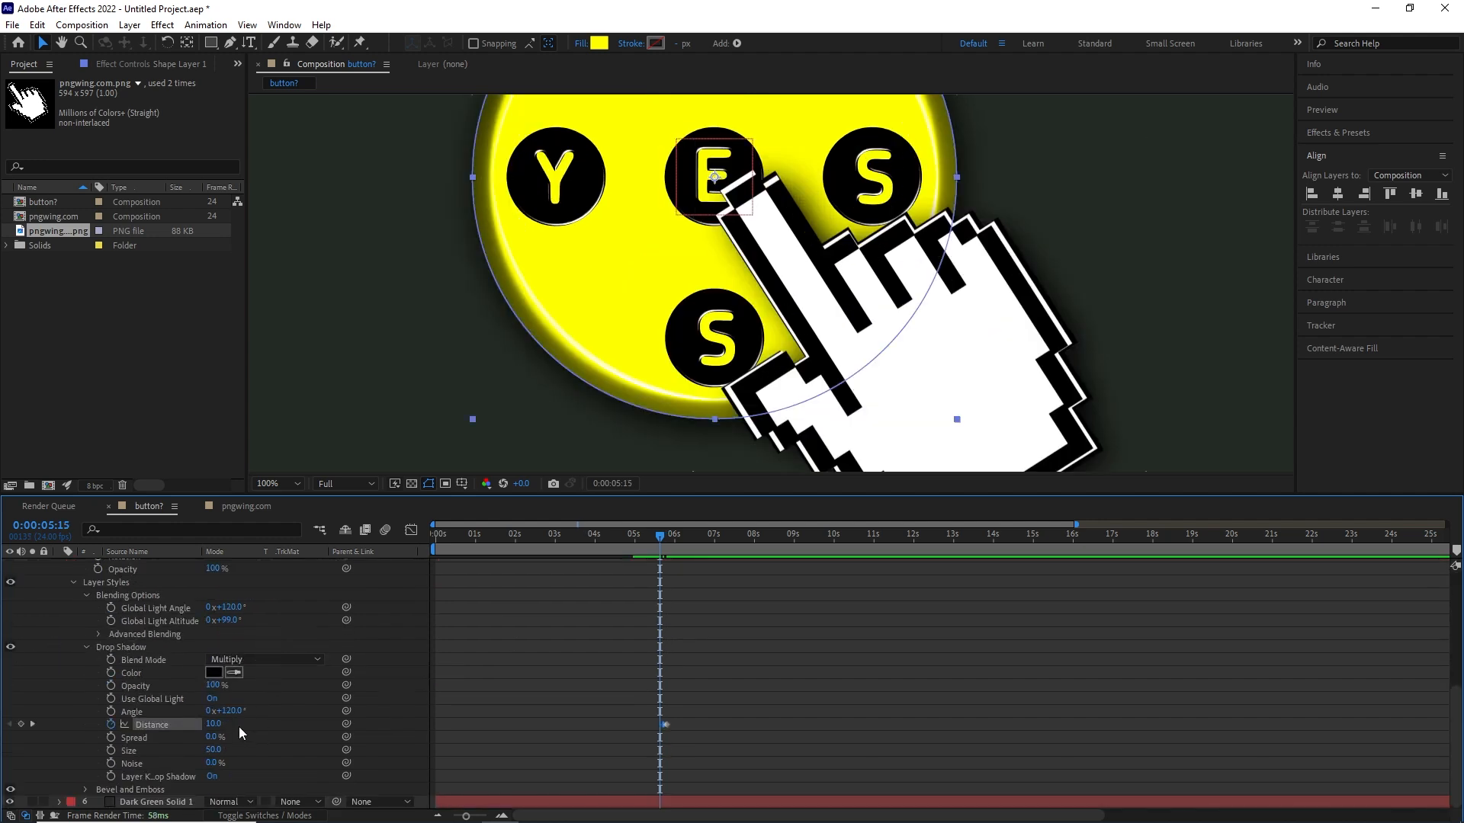
key(Return)
click(661, 541)
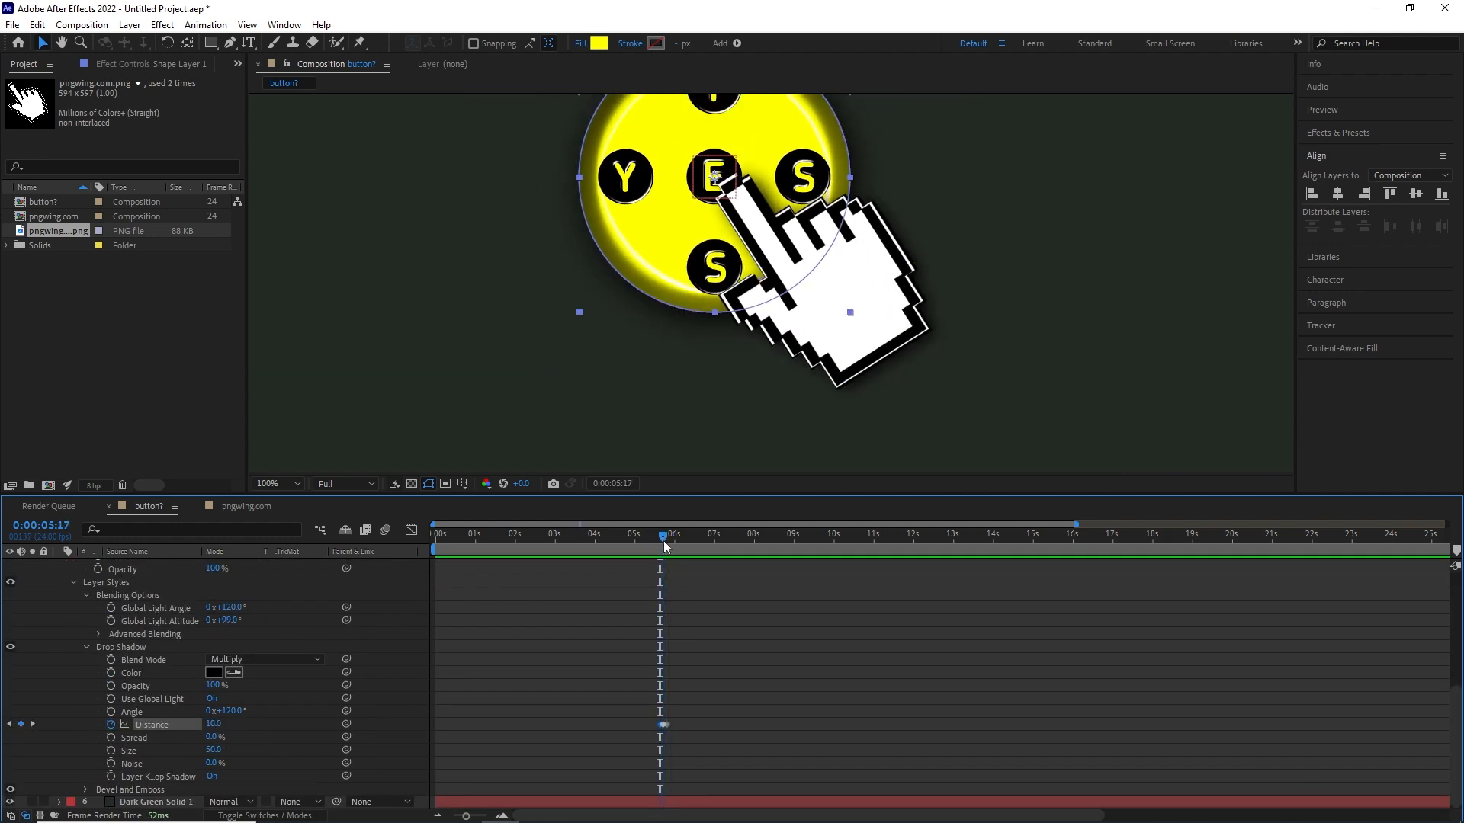
- Preview the whole button animation from the start of the composition
drag(663, 542, 702, 546)
scroll(712, 395, down, 2)
drag(591, 542, 250, 579)
key(space)
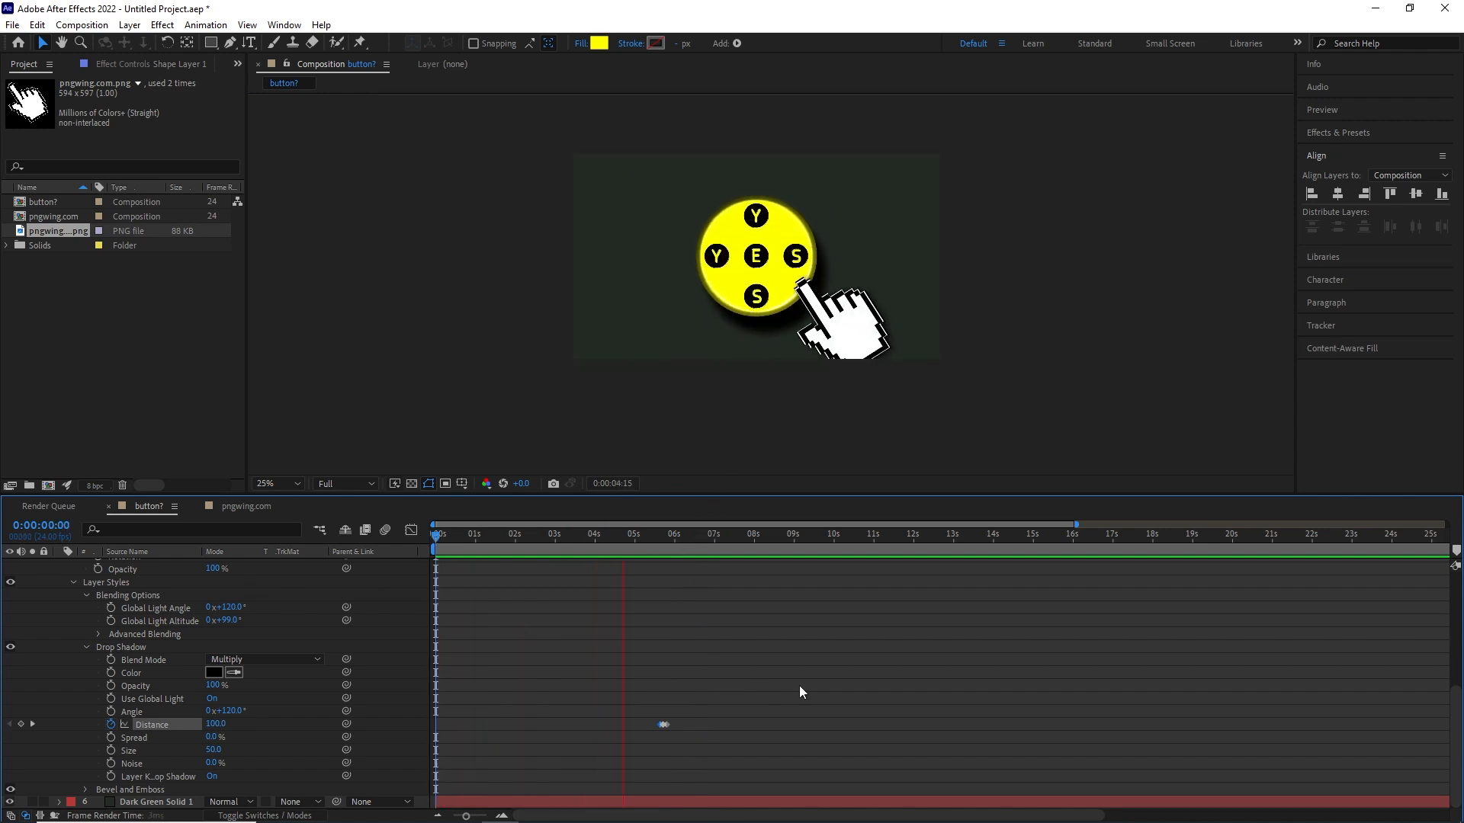
key(space)
drag(677, 537, 798, 566)
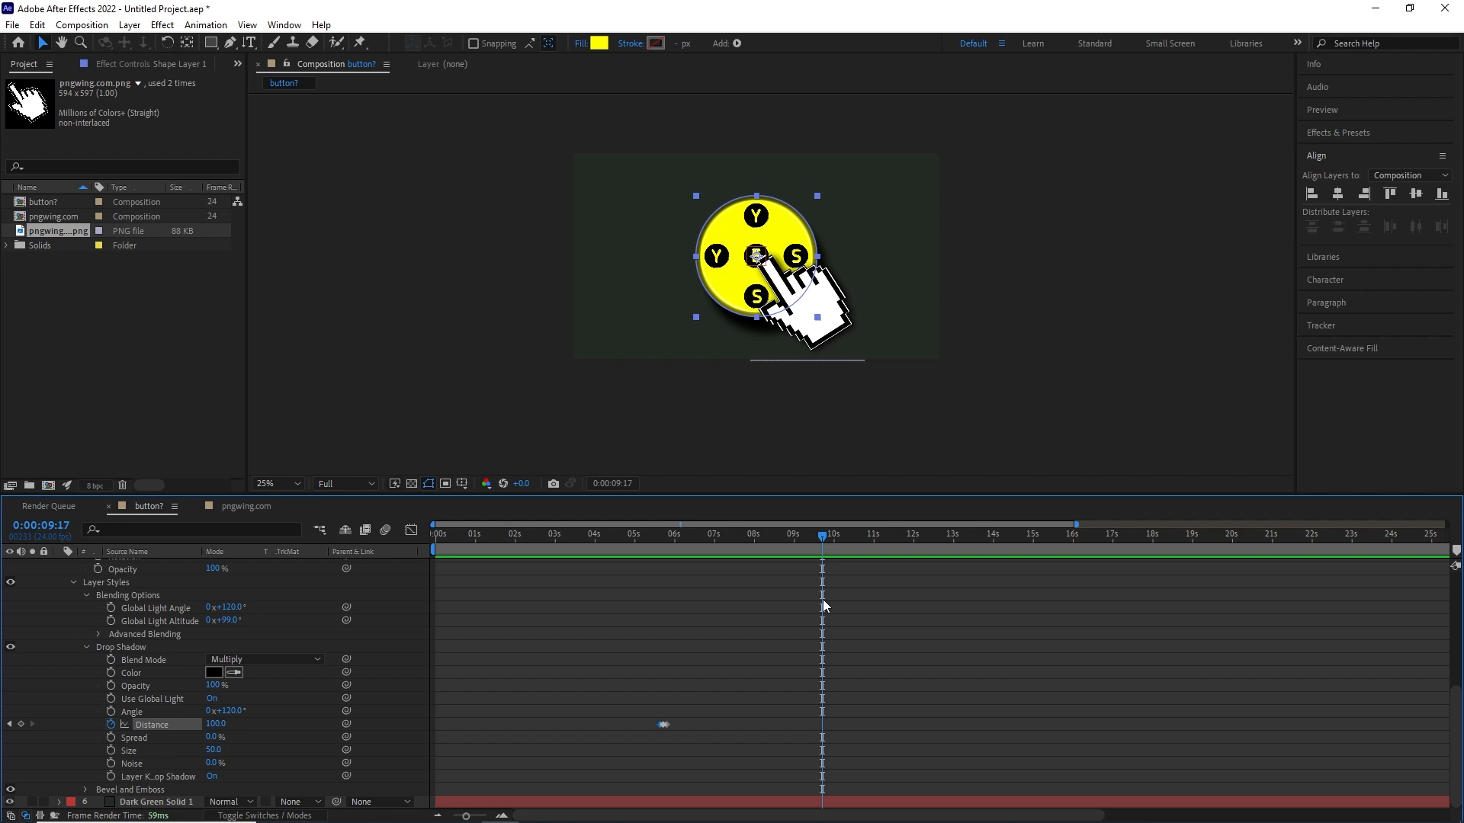
- Apply Easy Ease to all three Drop Shadow Distance keyframes of Shape Layer 1
scroll(831, 616, up, 6)
scroll(738, 625, down, 2)
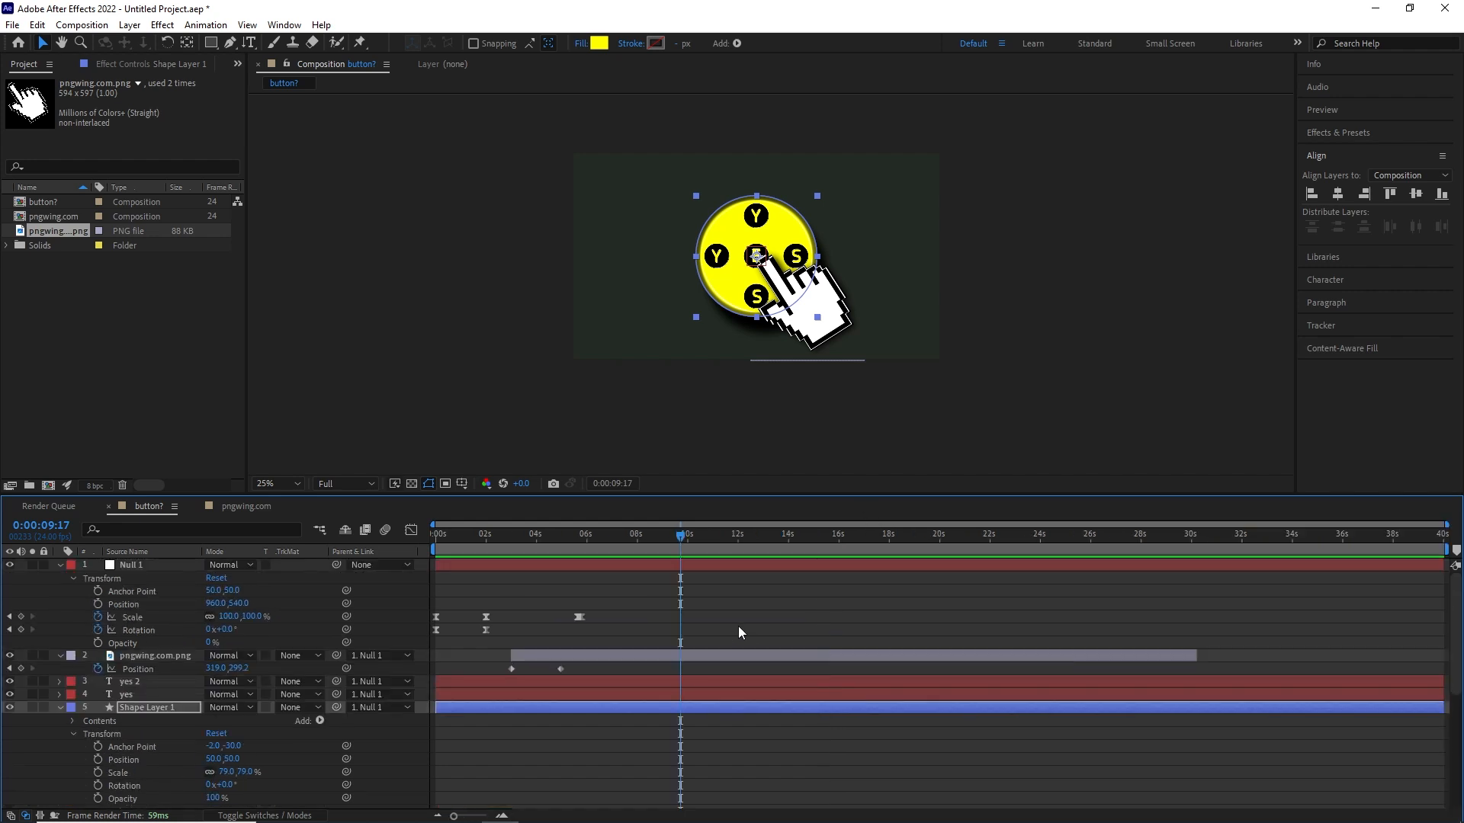
scroll(677, 629, up, 4)
drag(469, 537, 988, 562)
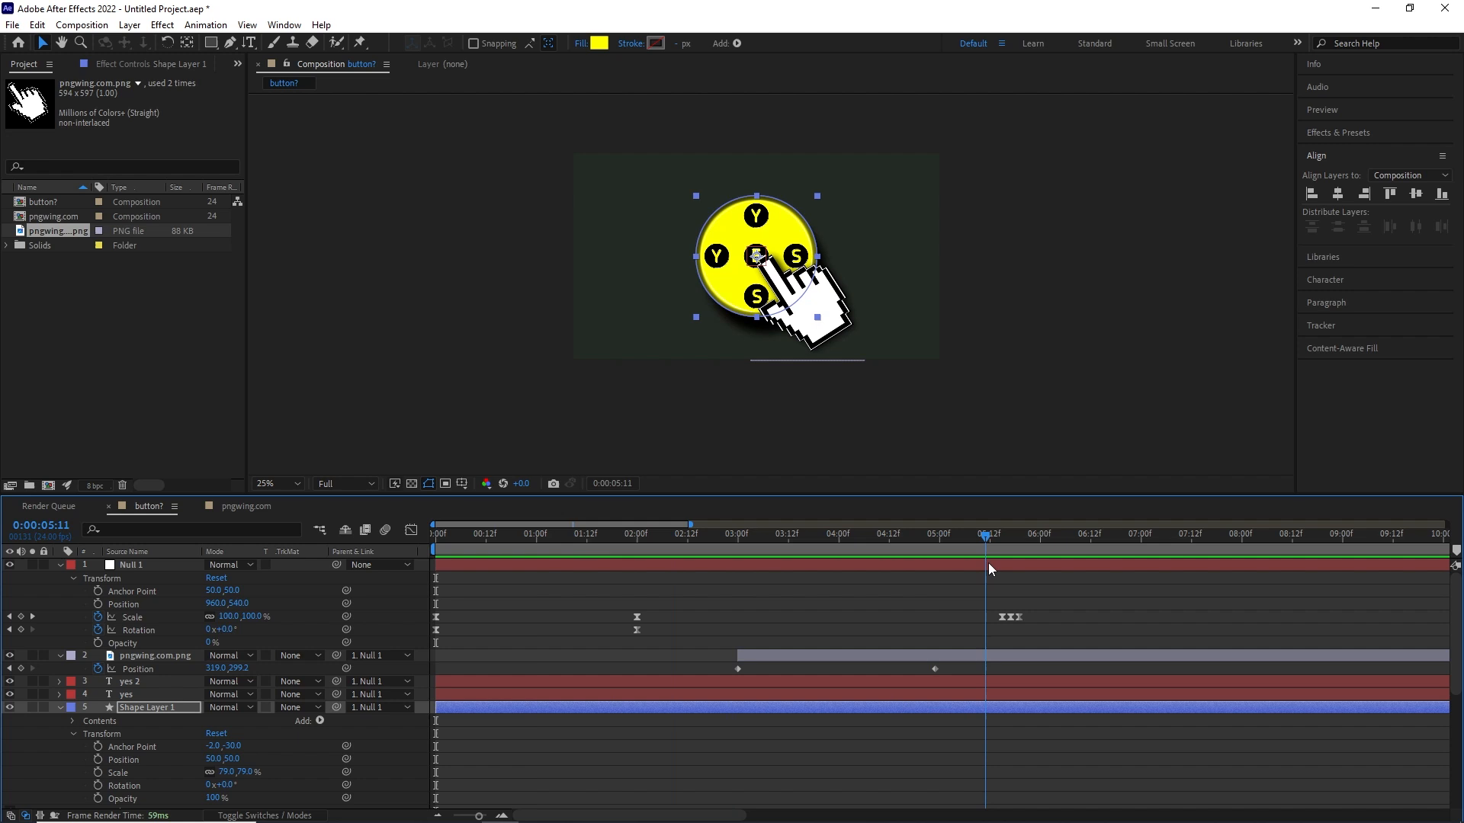
drag(1109, 565, 1014, 589)
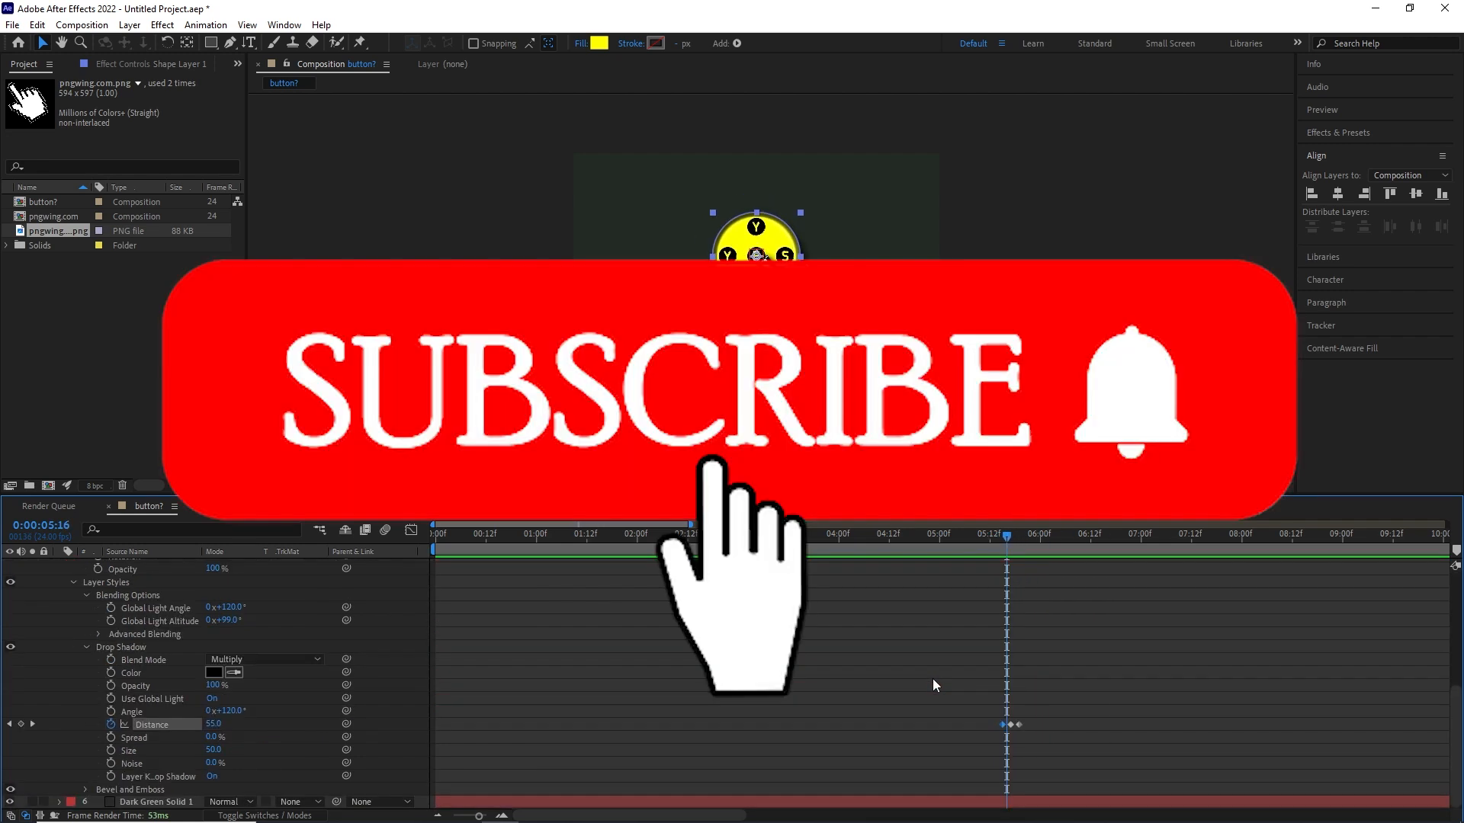
key(F9)
drag(1000, 545, 1034, 546)
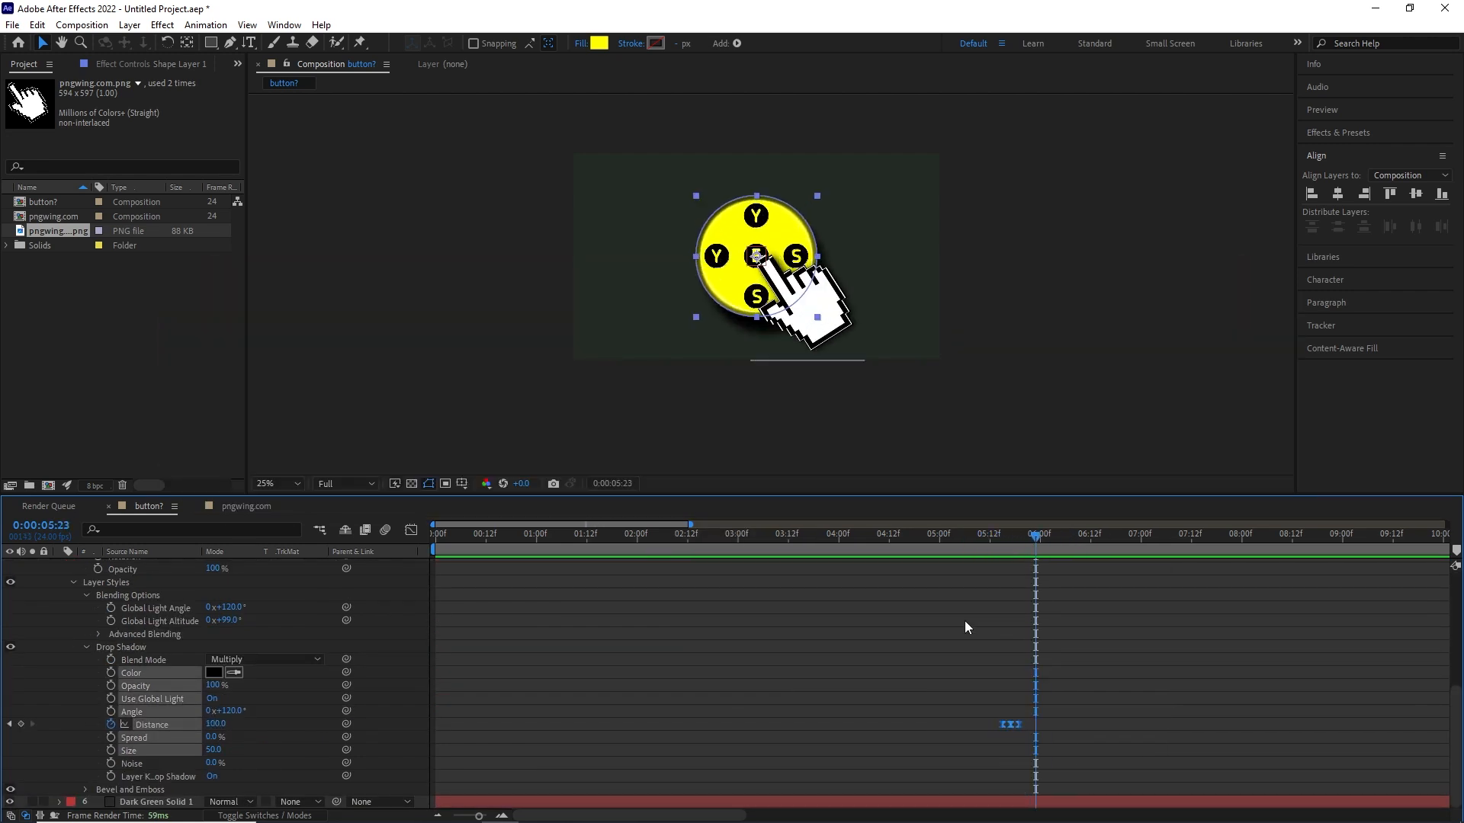